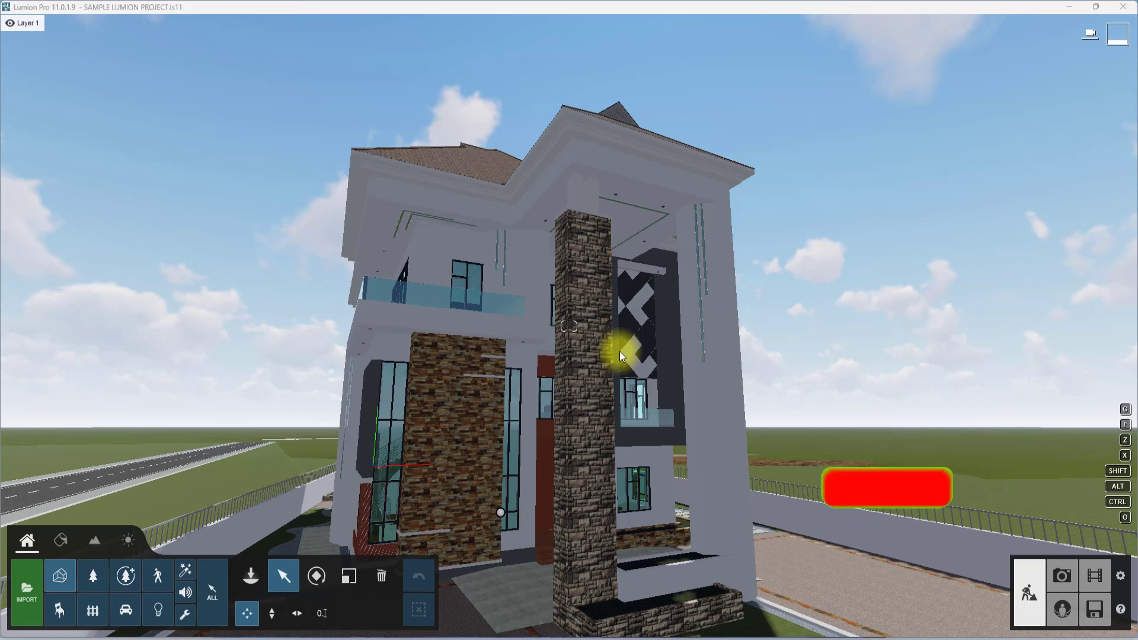
# - Examine the front facade of the house from different distances and angles
pyautogui.click(618, 374)
pyautogui.scroll(-2, 632, 342)
pyautogui.scroll(-3, 629, 347)
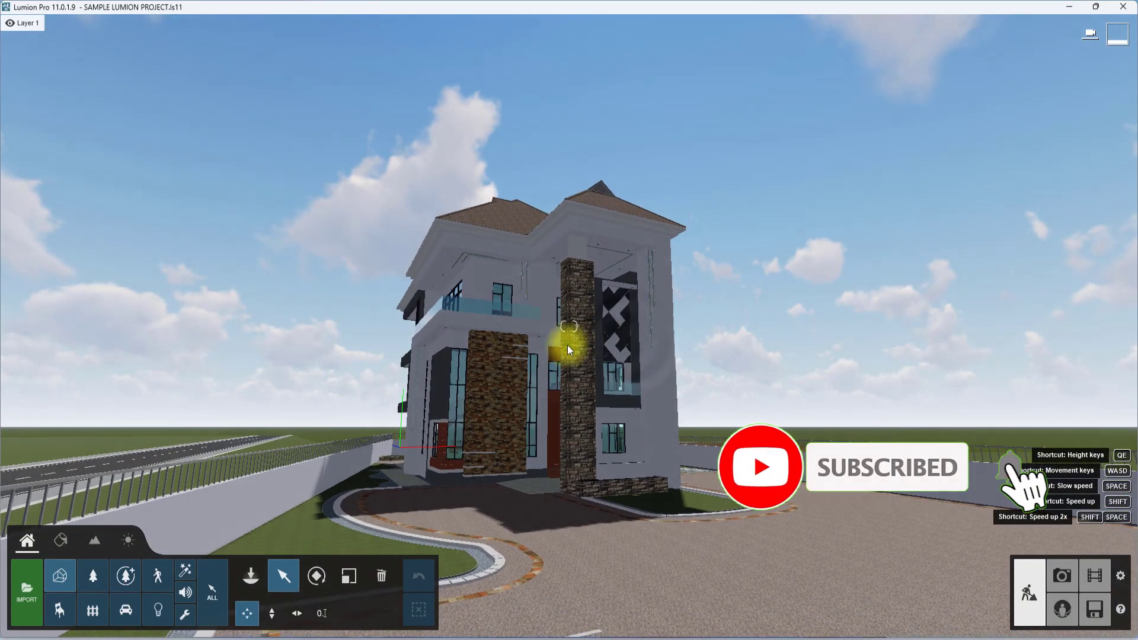
pyautogui.click(550, 347)
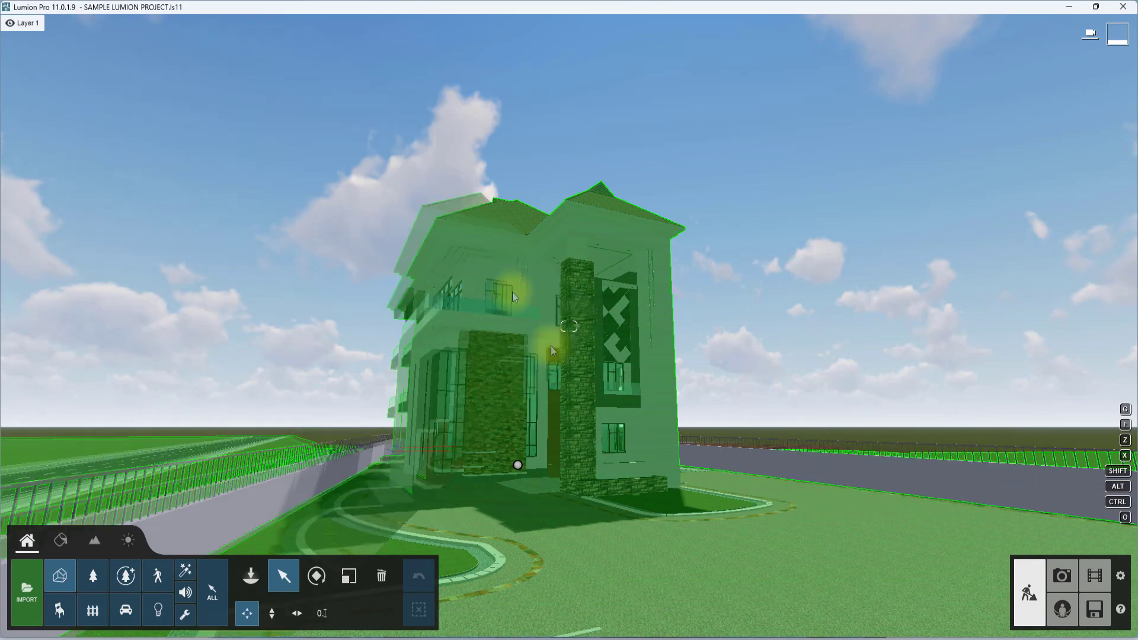
pyautogui.moveTo(509, 288); pyautogui.dragTo(494, 317, button='right')
pyautogui.scroll(5, 494, 318)
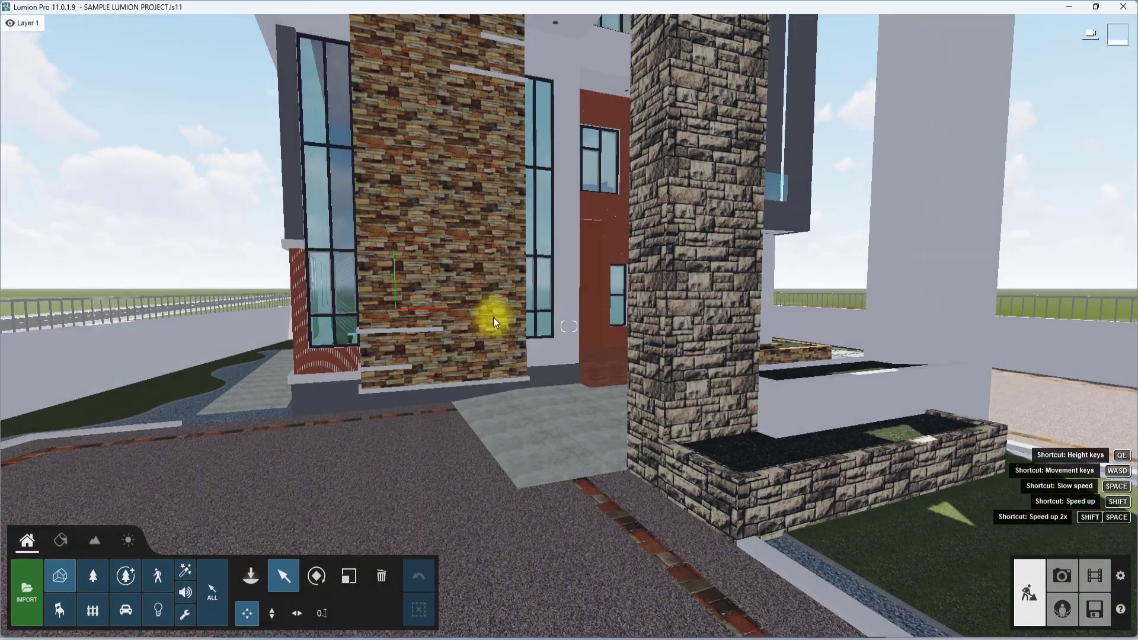
pyautogui.scroll(-8, 494, 317)
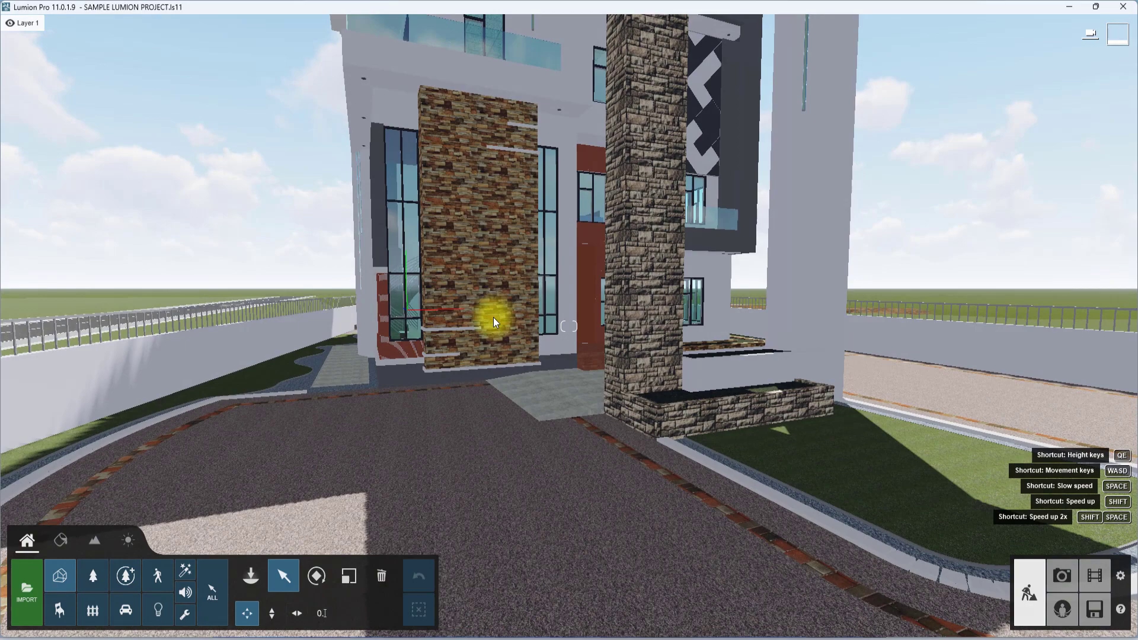
pyautogui.moveTo(631, 339); pyautogui.dragTo(603, 358, button='right')
pyautogui.scroll(3, 541, 357)
pyautogui.click(522, 357)
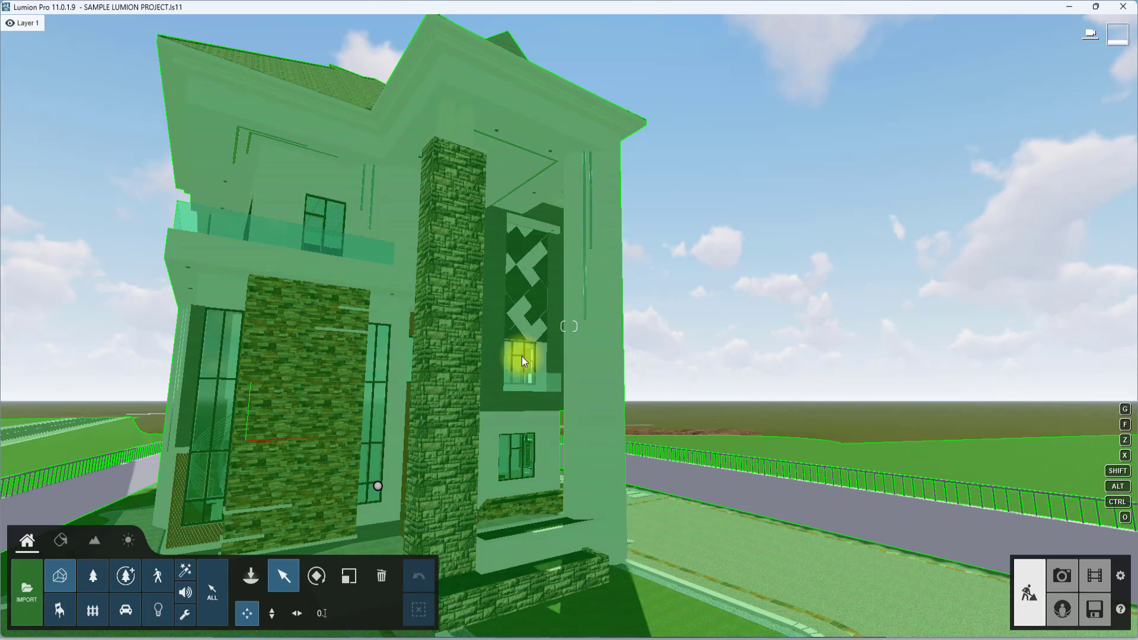
pyautogui.moveTo(616, 358); pyautogui.dragTo(576, 385, button='right')
pyautogui.scroll(-7, 580, 316)
pyautogui.scroll(5, 576, 385)
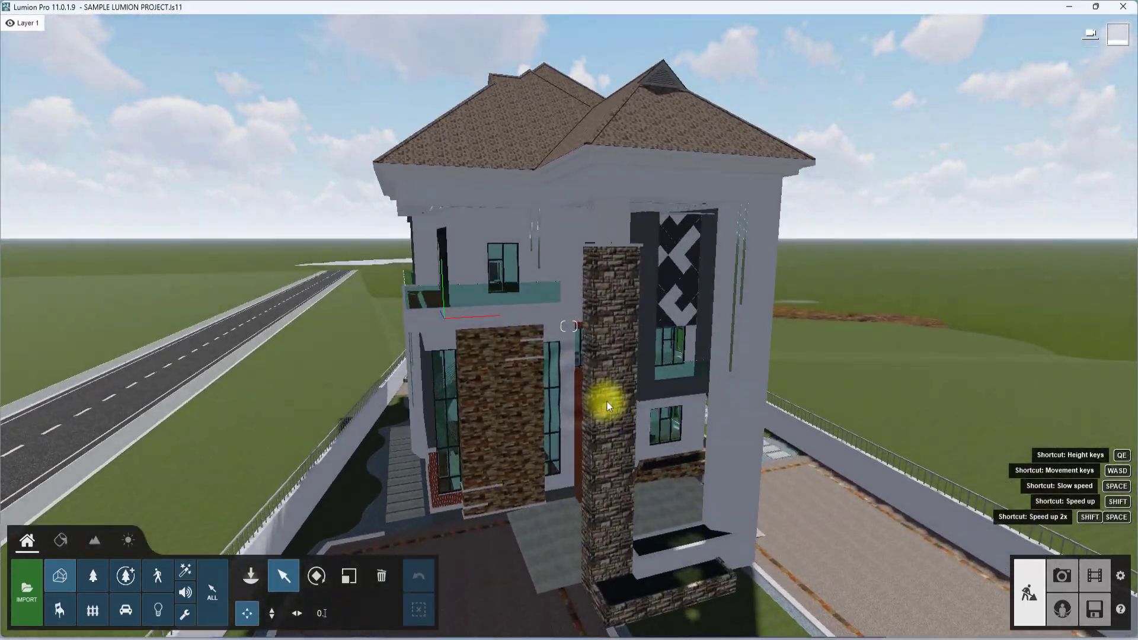
pyautogui.click(609, 405)
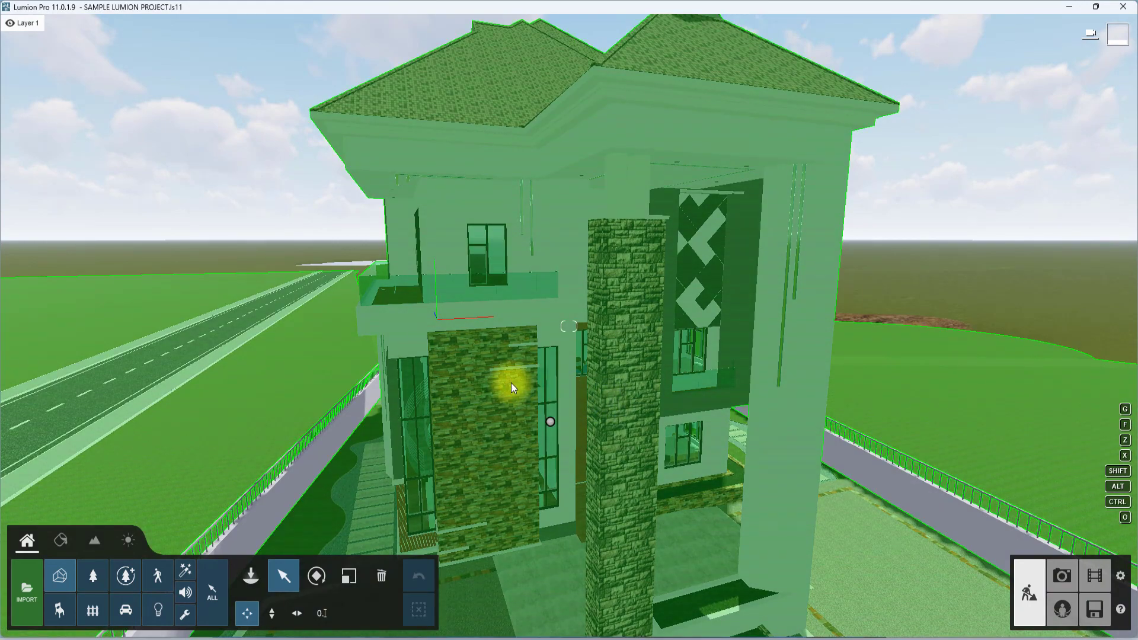
pyautogui.scroll(-6, 511, 383)
pyautogui.moveTo(512, 383); pyautogui.dragTo(578, 418, button='right')
pyautogui.scroll(5, 532, 412)
pyautogui.scroll(4, 578, 418)
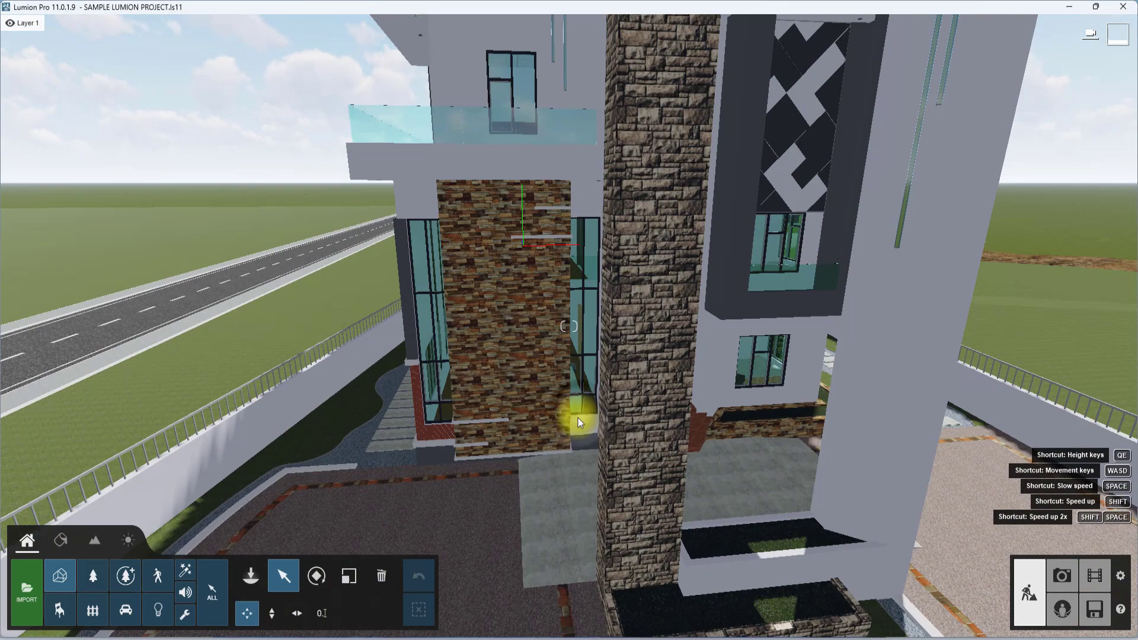
pyautogui.scroll(-5, 578, 421)
pyautogui.click(580, 425)
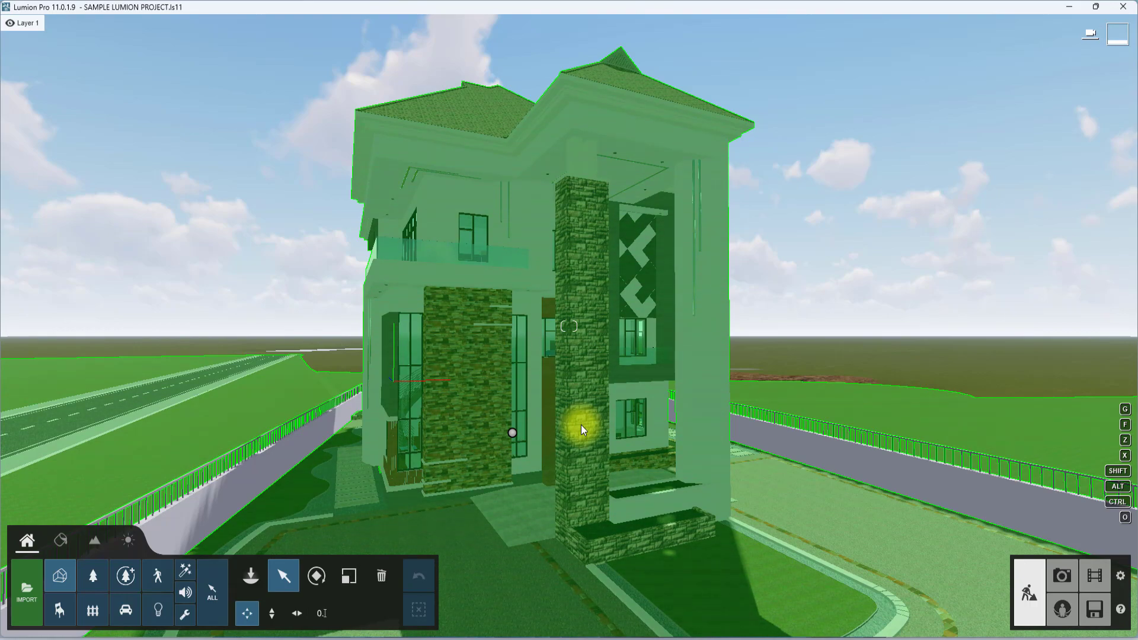
pyautogui.moveTo(561, 377); pyautogui.dragTo(636, 398, button='right')
pyautogui.press('w')
pyautogui.press('w')
pyautogui.press('s')
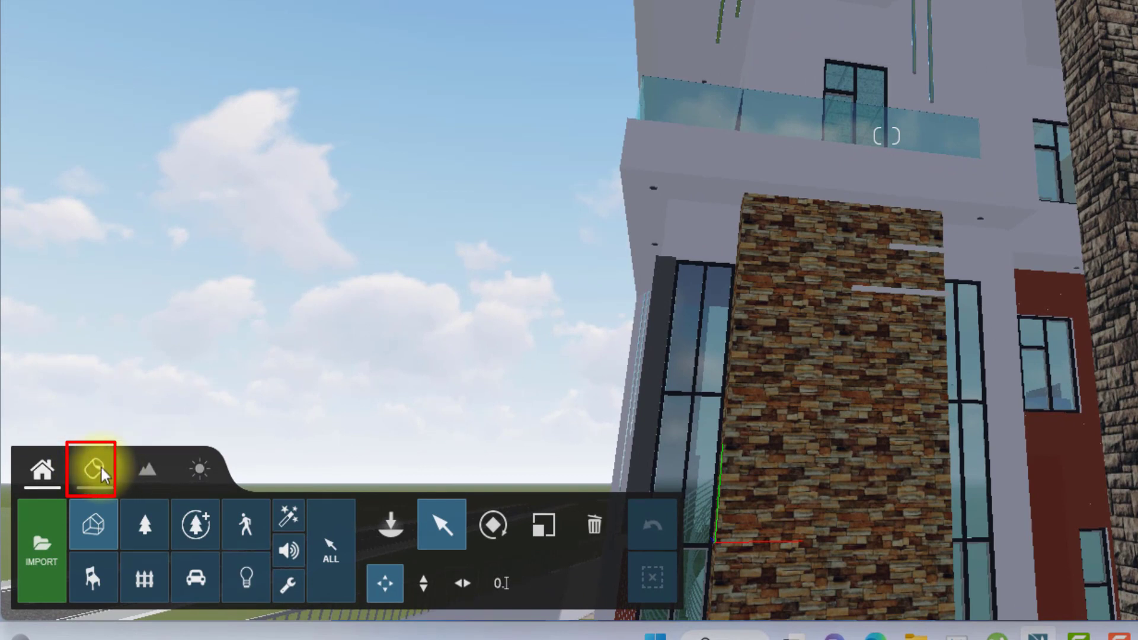
# - Switch to material editing and examine the wall and ceiling surfaces on the front of the house
pyautogui.click(101, 469)
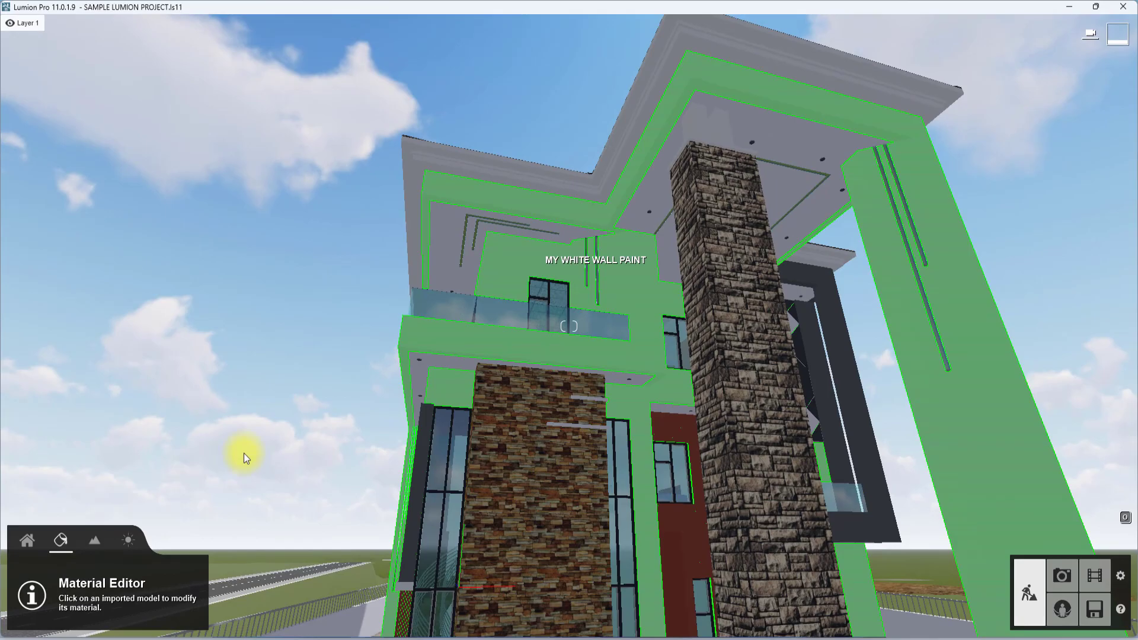
pyautogui.moveTo(539, 314); pyautogui.dragTo(541, 317, button='right')
pyautogui.scroll(3, 540, 318)
pyautogui.scroll(-1, 541, 319)
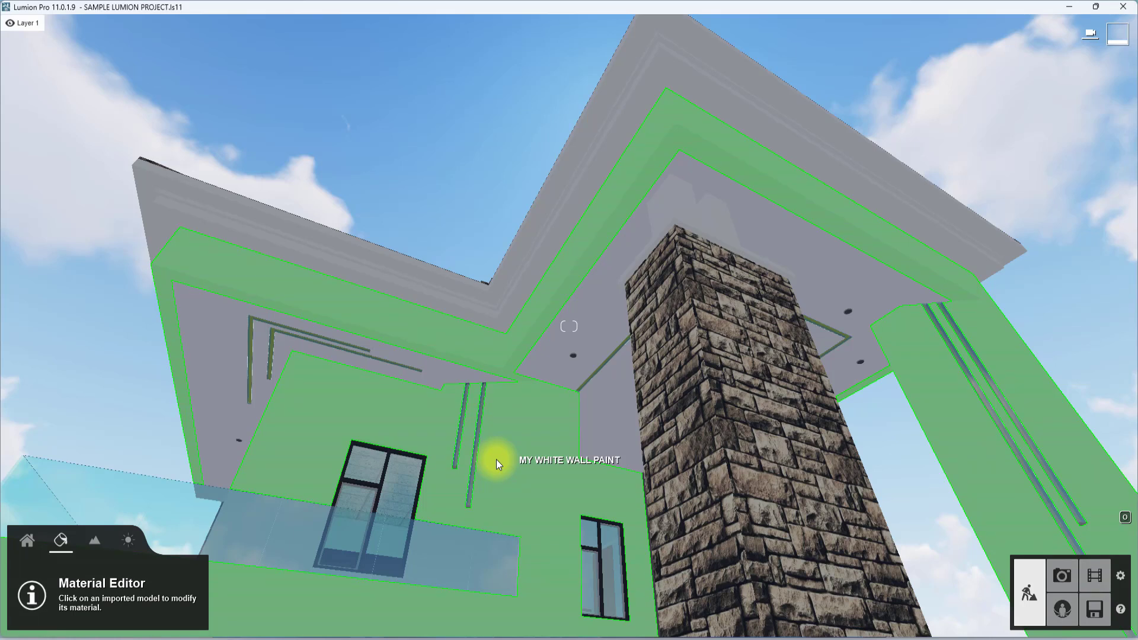
pyautogui.moveTo(497, 460); pyautogui.dragTo(501, 453, button='right')
pyautogui.scroll(-5, 499, 453)
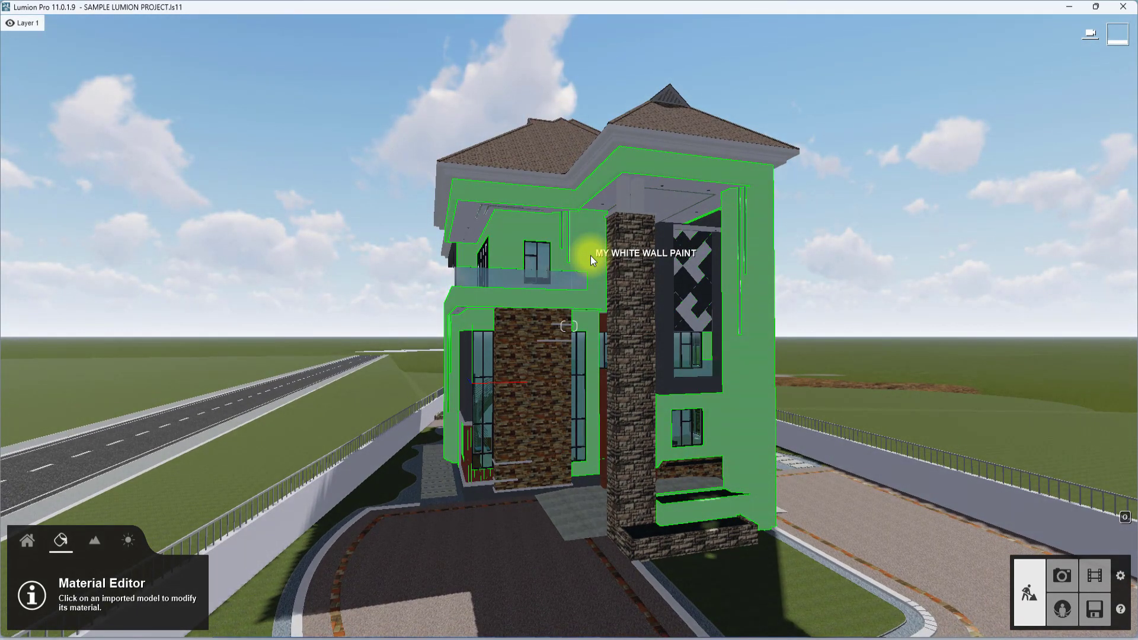
pyautogui.scroll(5, 590, 261)
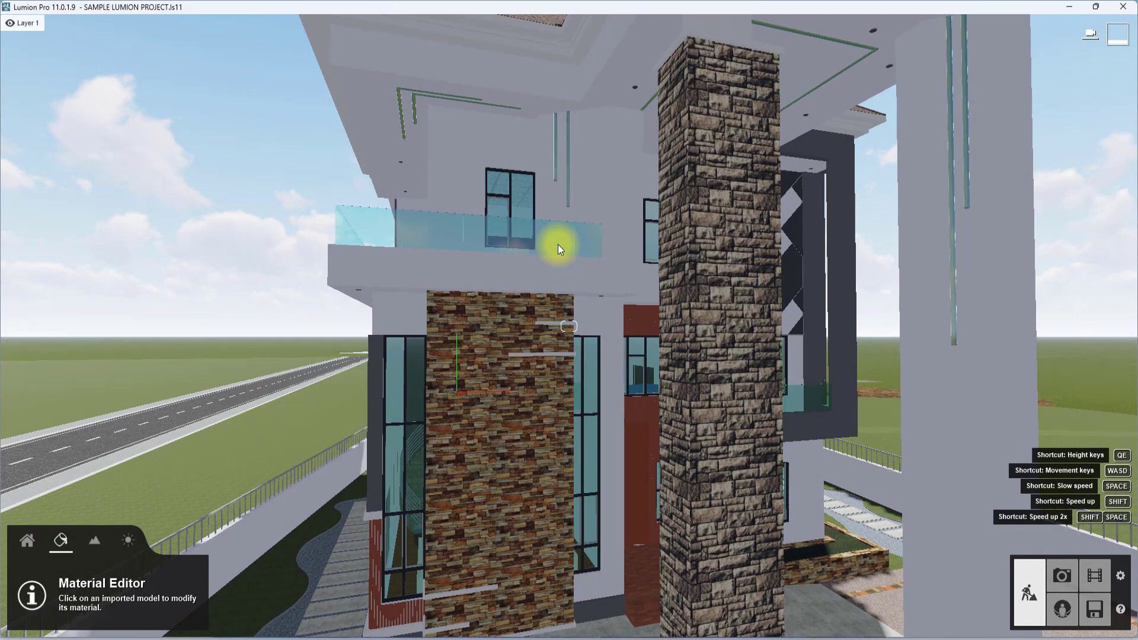
pyautogui.scroll(-5, 557, 245)
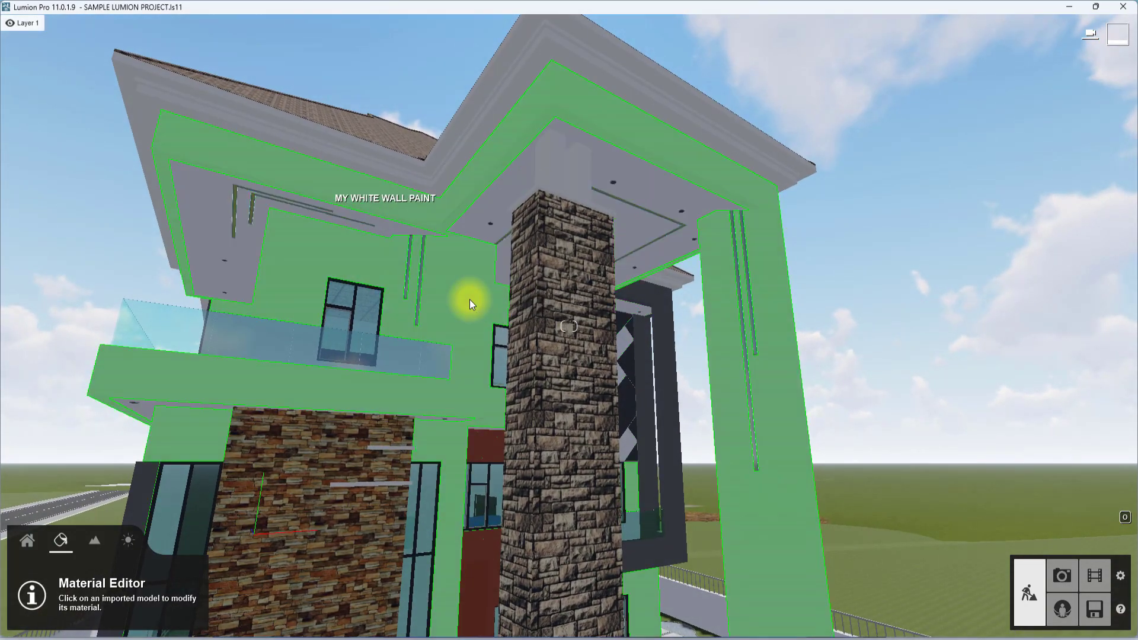
pyautogui.scroll(-2, 469, 299)
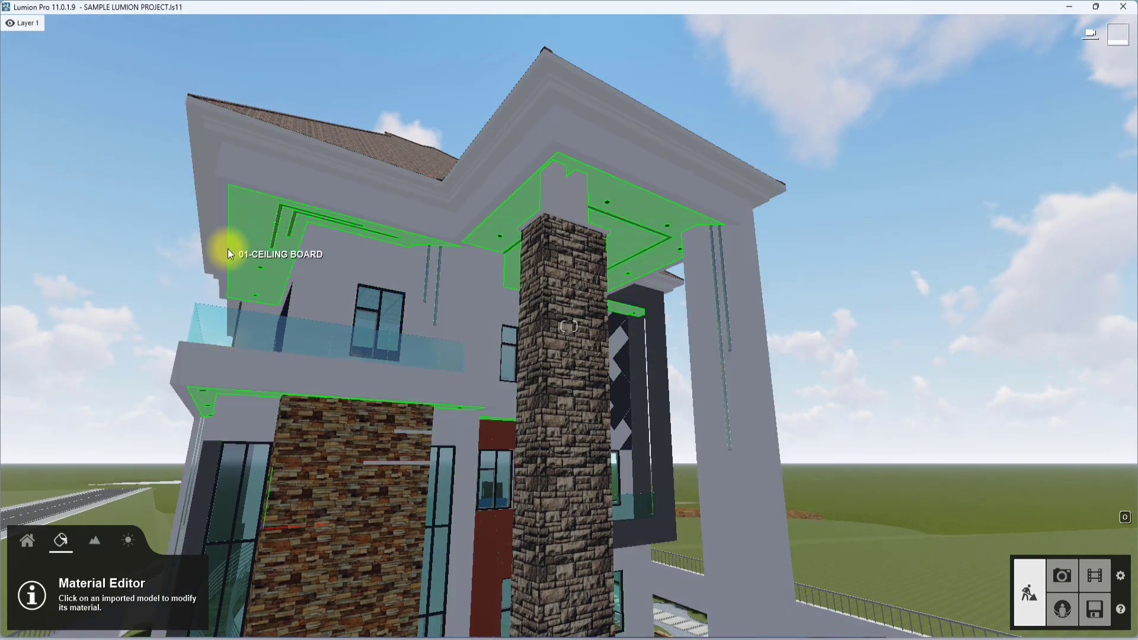
pyautogui.scroll(-3, 228, 248)
pyautogui.moveTo(610, 289); pyautogui.dragTo(594, 288, button='right')
pyautogui.scroll(2, 594, 291)
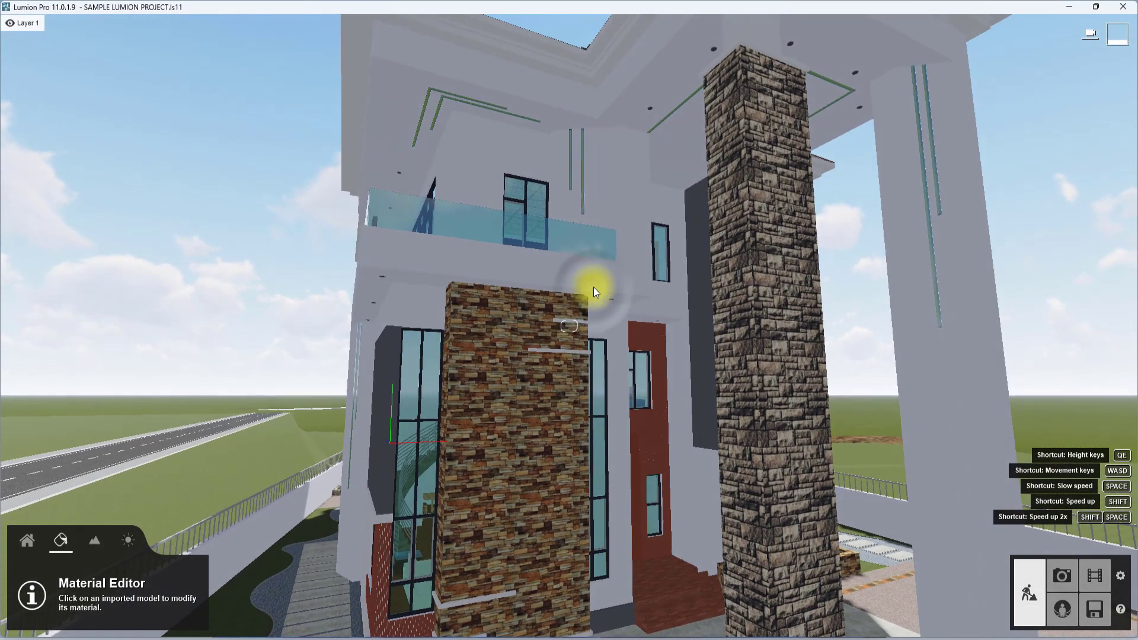
pyautogui.scroll(-4, 587, 277)
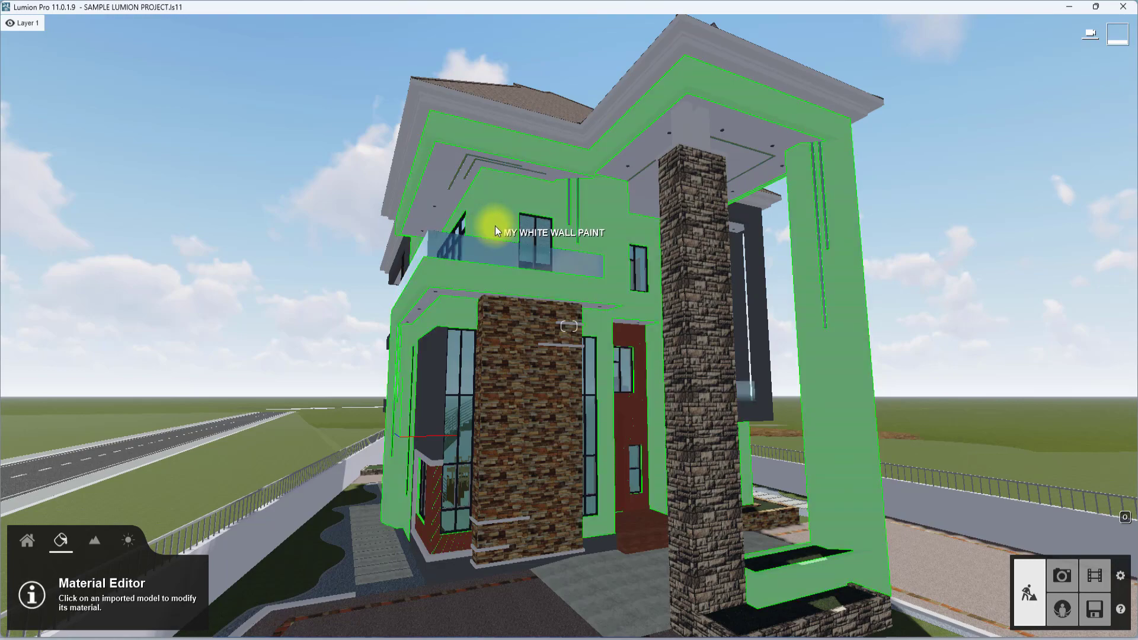
pyautogui.moveTo(467, 245); pyautogui.dragTo(494, 286, button='right')
pyautogui.press('w')
pyautogui.press('s')
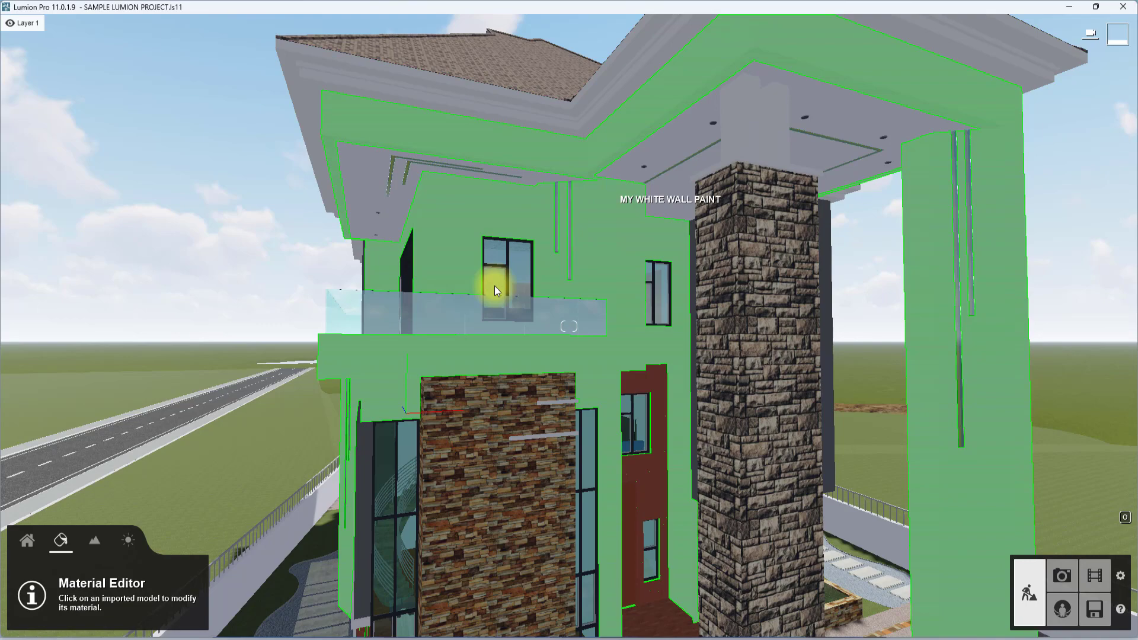
pyautogui.press('s')
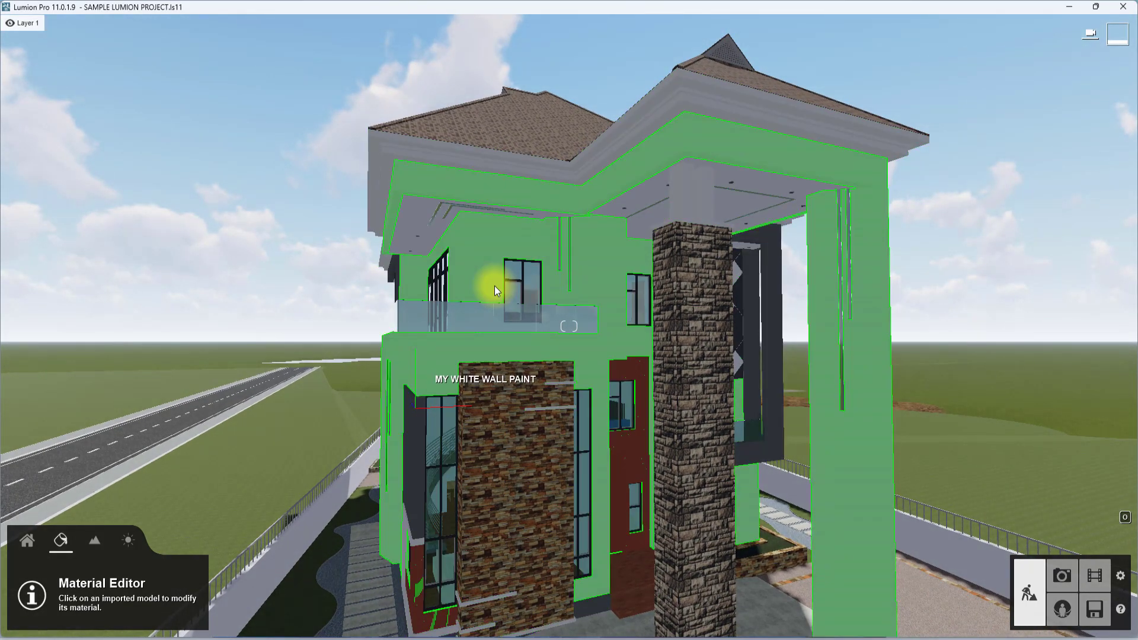
# - Apply the indoor plaster material Polii Stucco 04 2k to the house's white painted walls
pyautogui.click(479, 256)
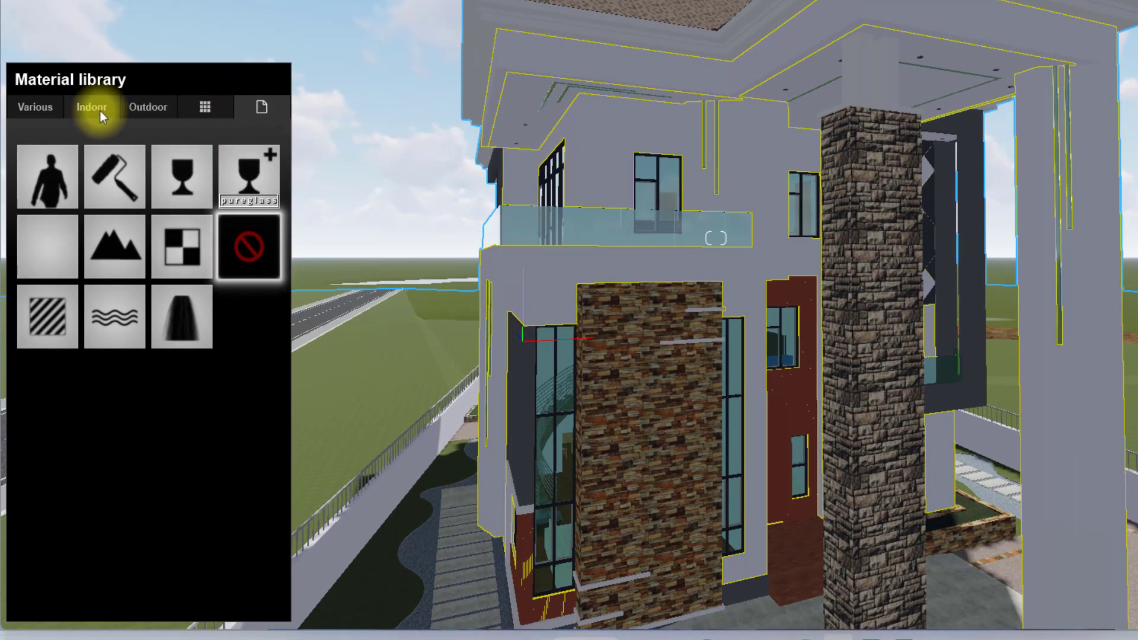
pyautogui.click(98, 112)
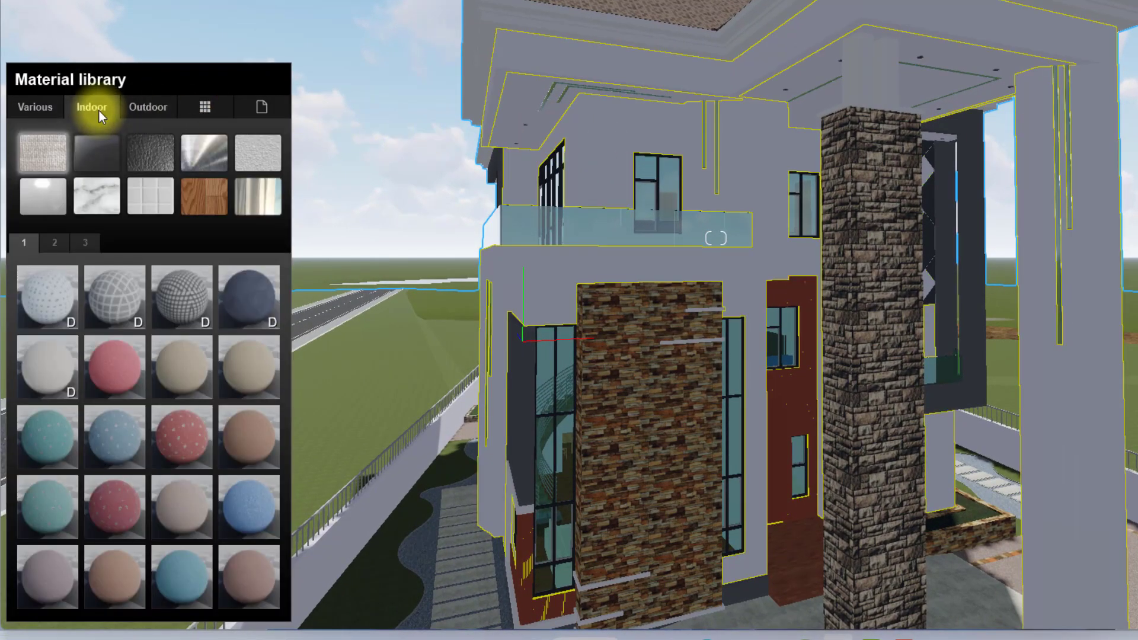
pyautogui.click(259, 154)
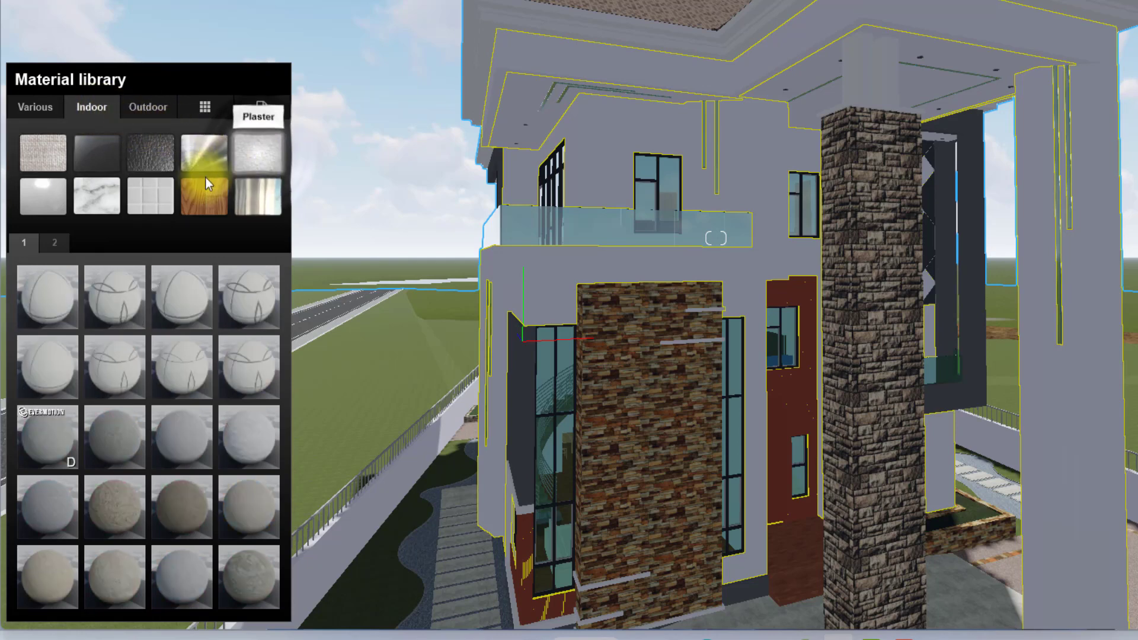
pyautogui.click(62, 241)
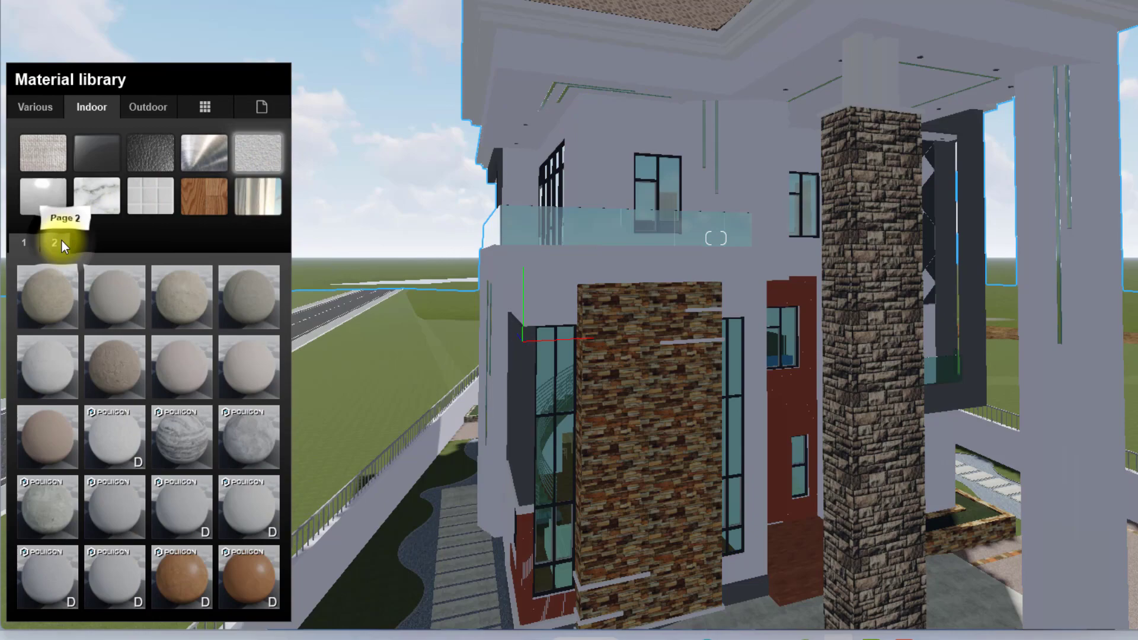
pyautogui.click(240, 508)
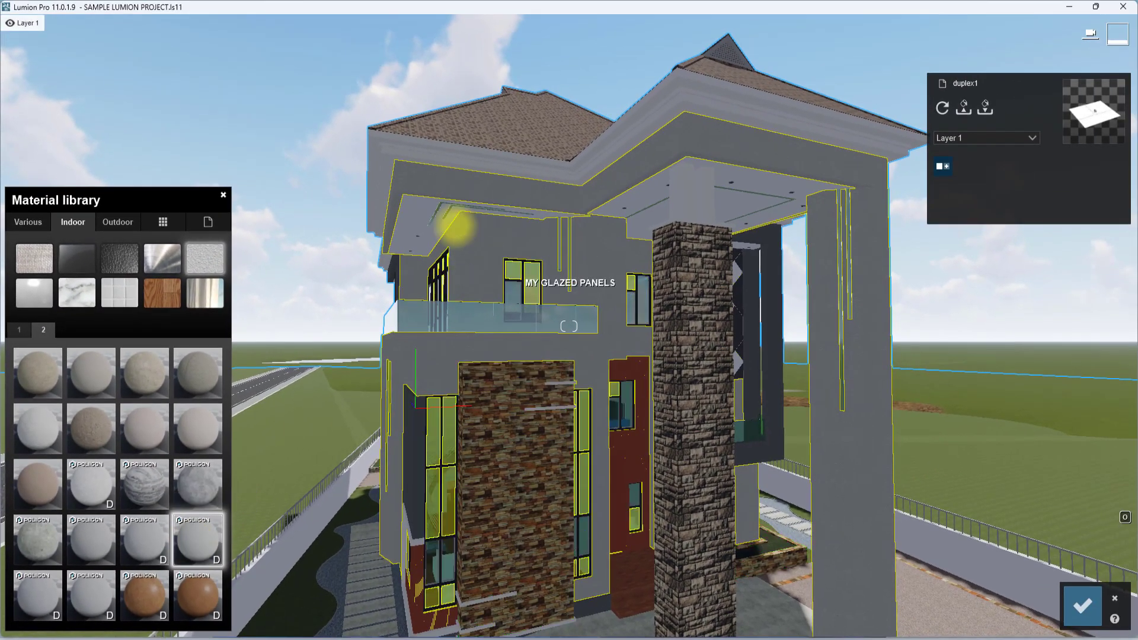
# - Open the settings of the walls' Polii Stucco 04 2k material and inspect its texture around the balcony
pyautogui.moveTo(456, 227); pyautogui.dragTo(492, 284, button='right')
pyautogui.press('w')
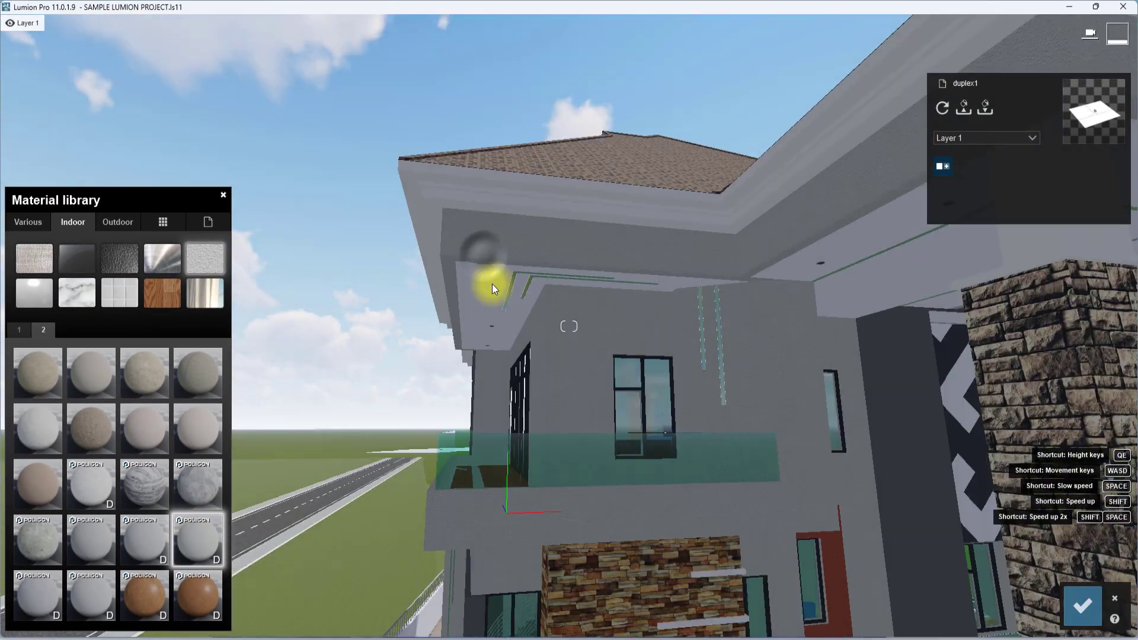
pyautogui.moveTo(522, 362); pyautogui.dragTo(589, 261, button='right')
pyautogui.scroll(5, 590, 261)
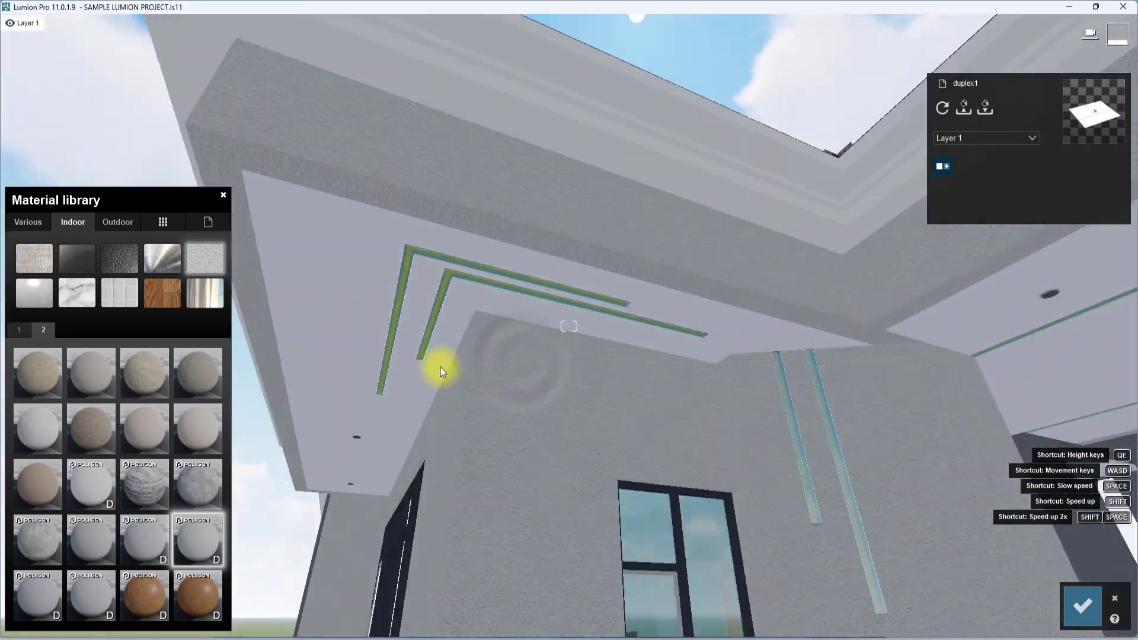
pyautogui.click(193, 541)
pyautogui.scroll(4, 192, 541)
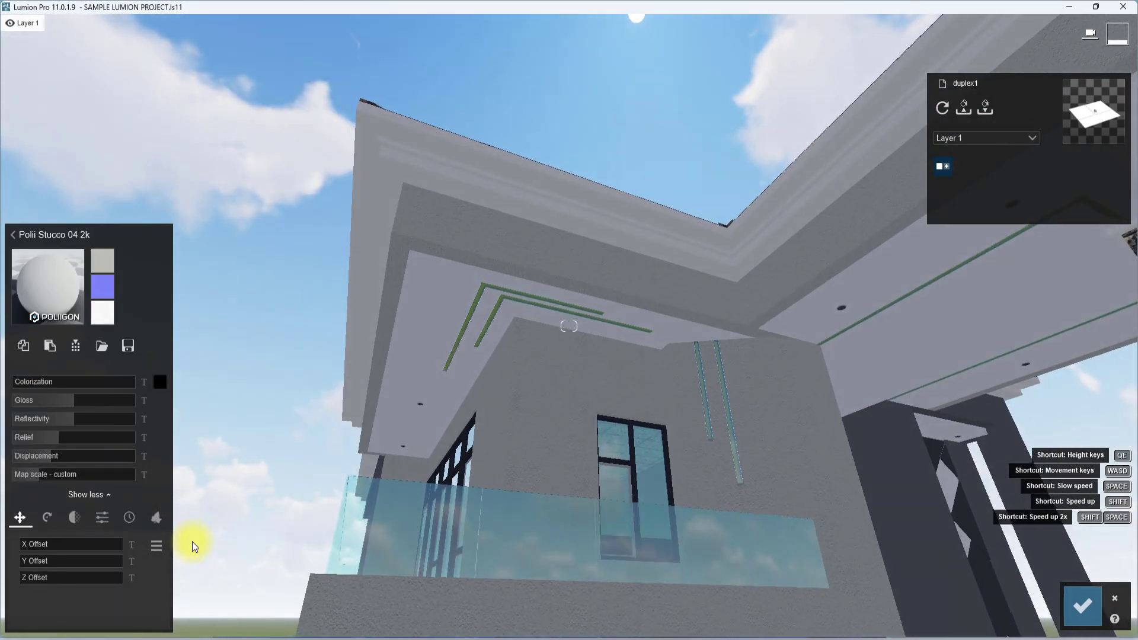
pyautogui.press('s')
pyautogui.moveTo(615, 339); pyautogui.dragTo(590, 364, button='right')
pyautogui.scroll(3, 615, 293)
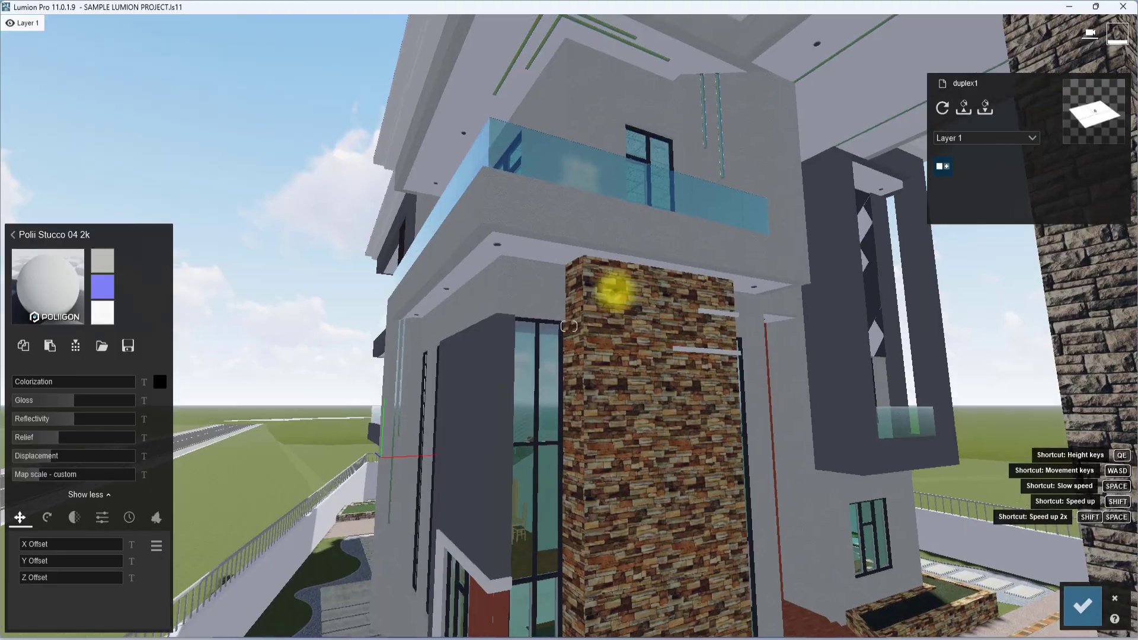
pyautogui.moveTo(616, 291); pyautogui.dragTo(520, 249, button='right')
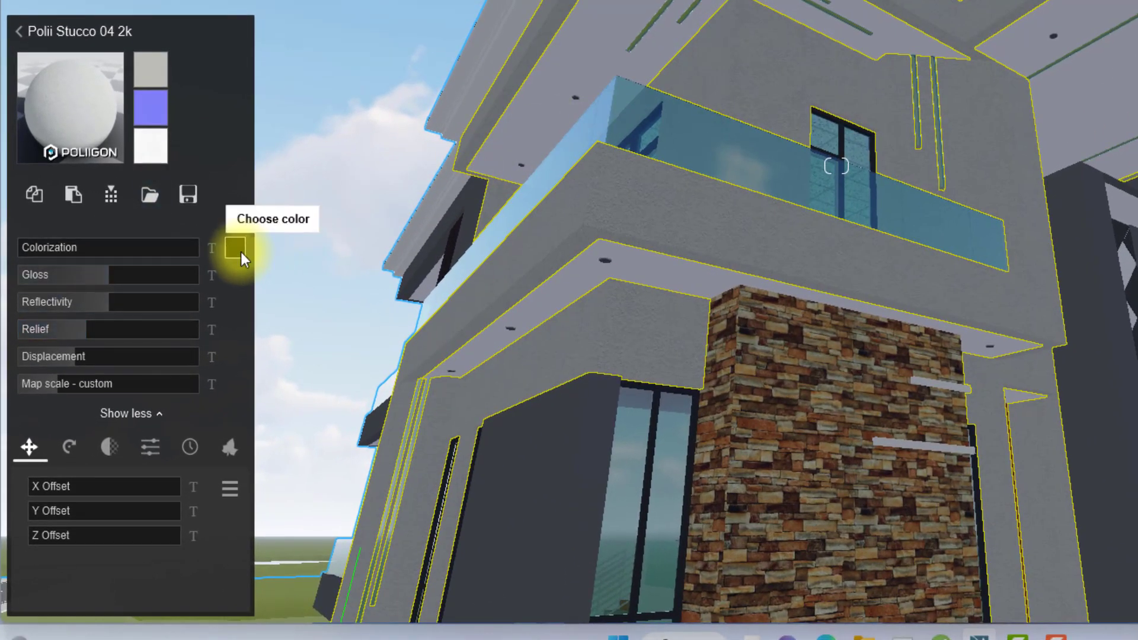
# - Raise the wall stucco's colorization to about two thirds and set its color to a near-white tint
pyautogui.click(240, 252)
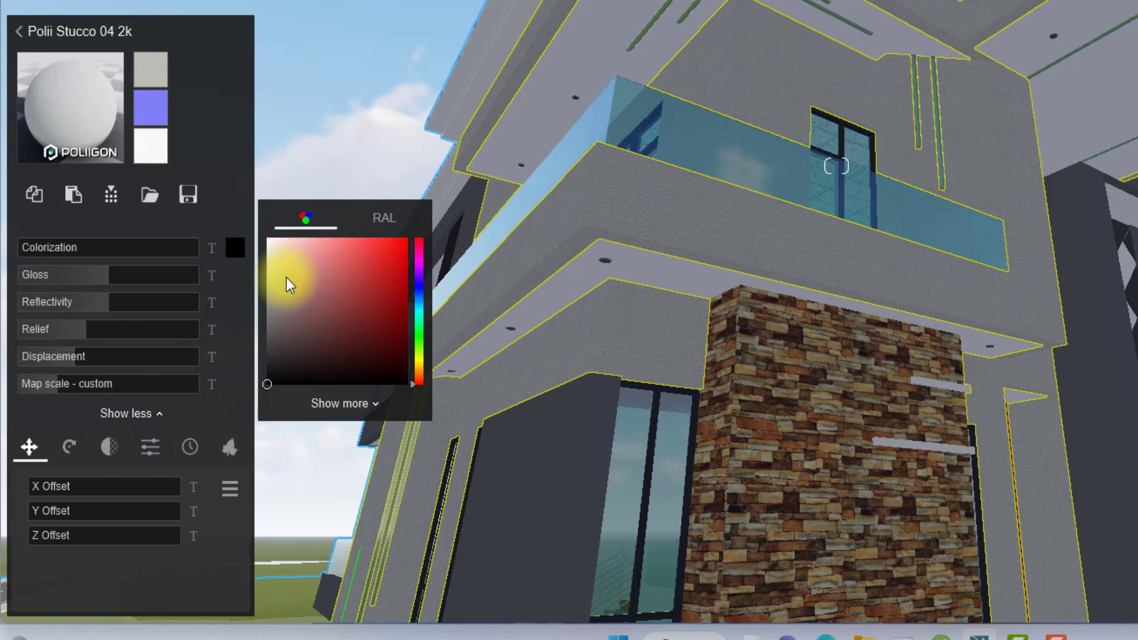
pyautogui.moveTo(419, 314); pyautogui.dragTo(419, 320)
pyautogui.moveTo(284, 253); pyautogui.dragTo(286, 241)
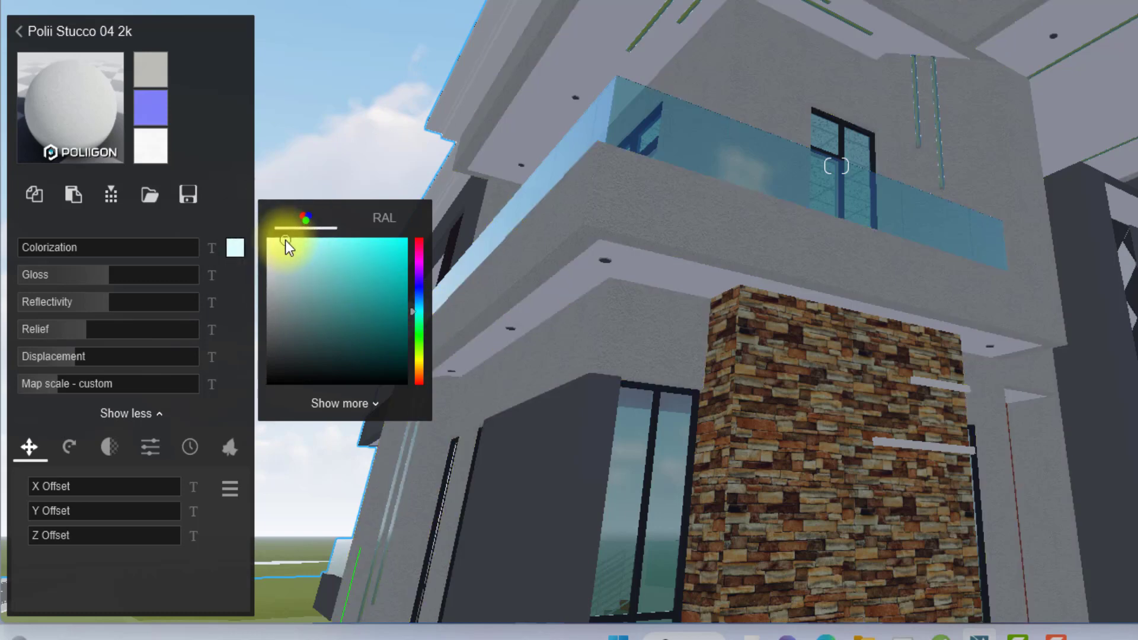
pyautogui.moveTo(52, 246); pyautogui.dragTo(147, 245)
pyautogui.click(231, 249)
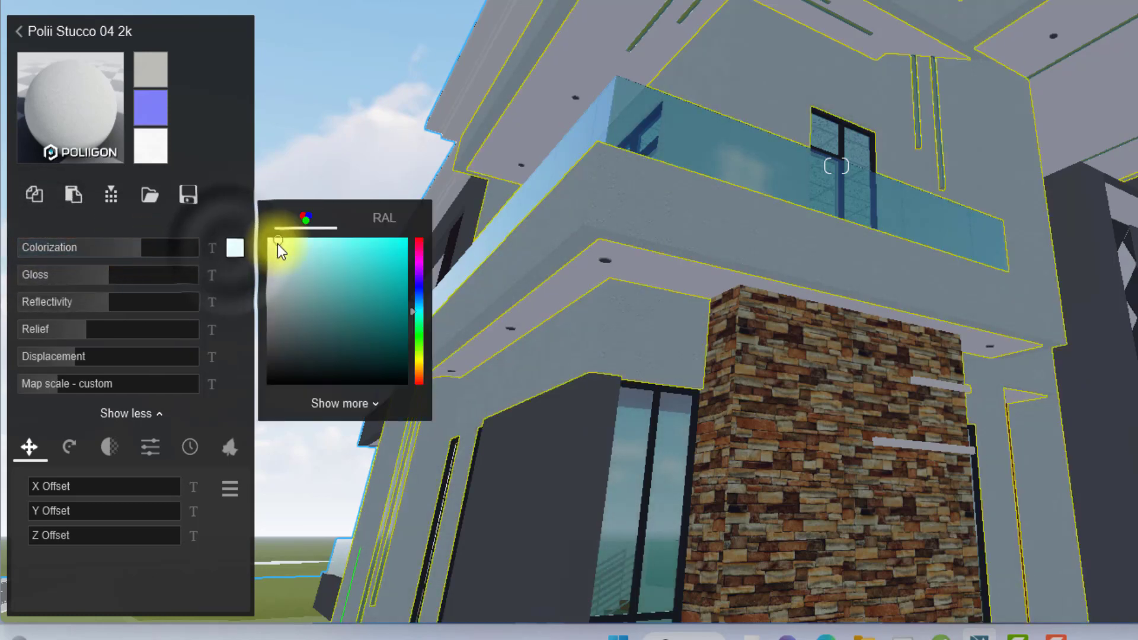
pyautogui.moveTo(278, 244); pyautogui.dragTo(272, 241)
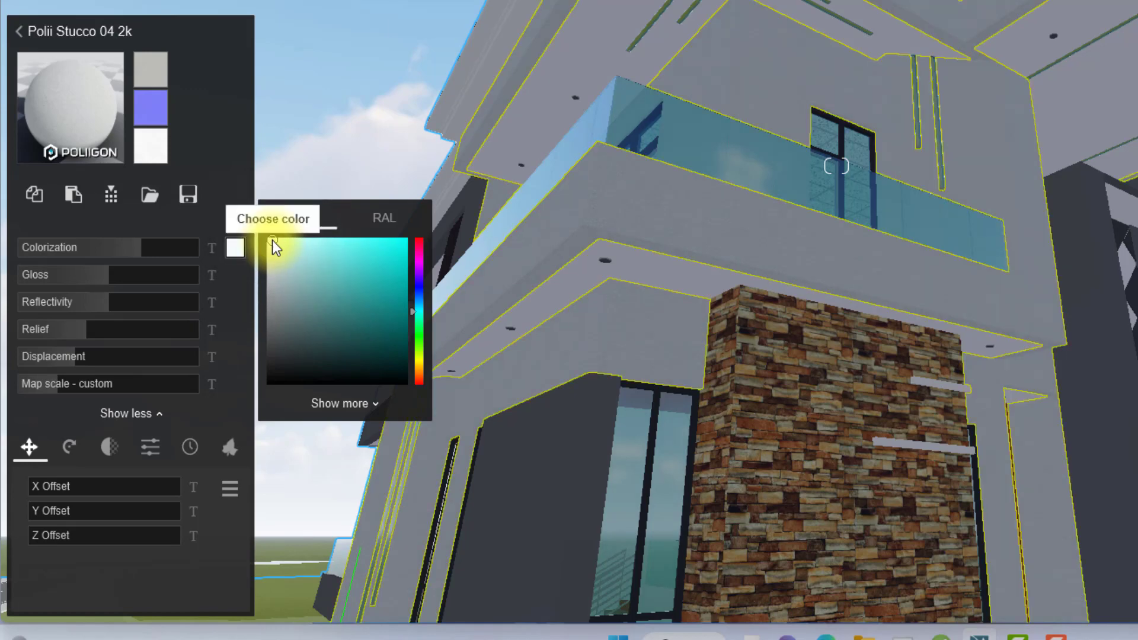
pyautogui.scroll(5, 759, 237)
pyautogui.scroll(2, 763, 229)
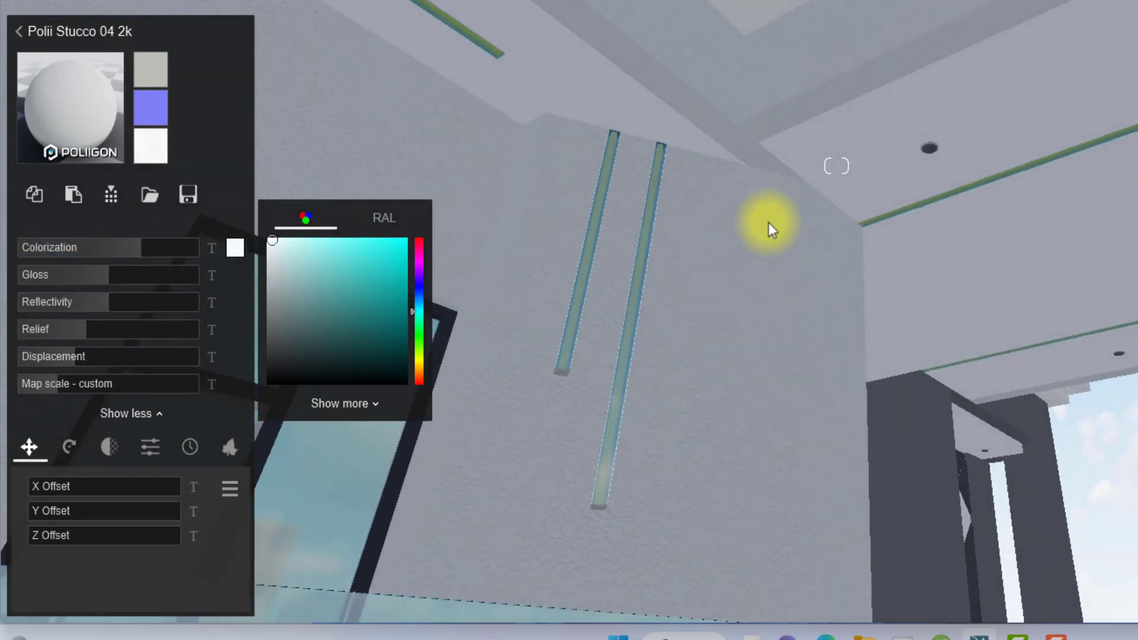
# - Lower the wall stucco's gloss to 0.4 and its reflectivity to roughly one eighth of the range
pyautogui.moveTo(779, 211)
pyautogui.mouseDown(button='right')
pyautogui.moveTo(735, 206)
pyautogui.moveTo(764, 205)
pyautogui.mouseUp(button='right')
pyautogui.scroll(2, 764, 206)
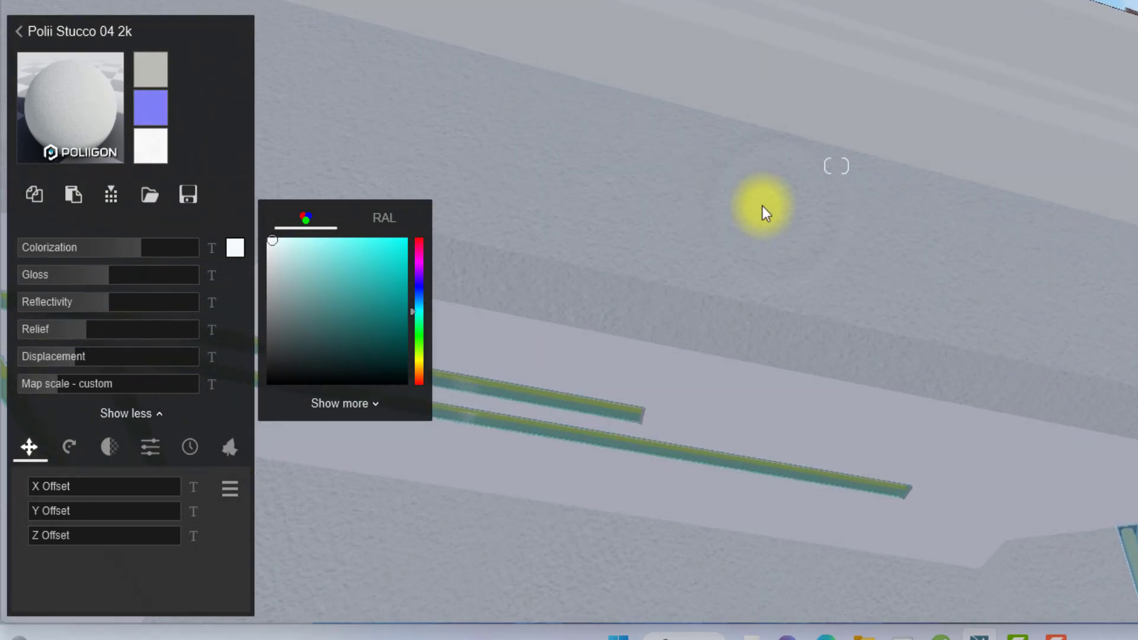
pyautogui.moveTo(90, 273); pyautogui.dragTo(58, 271)
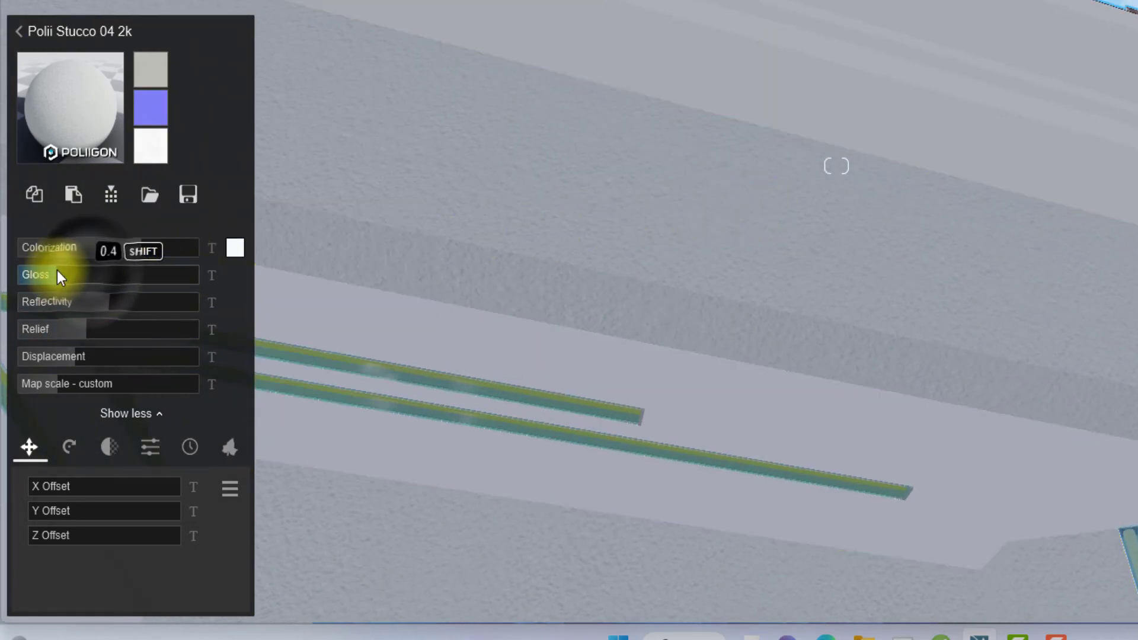
pyautogui.moveTo(87, 303); pyautogui.dragTo(44, 301)
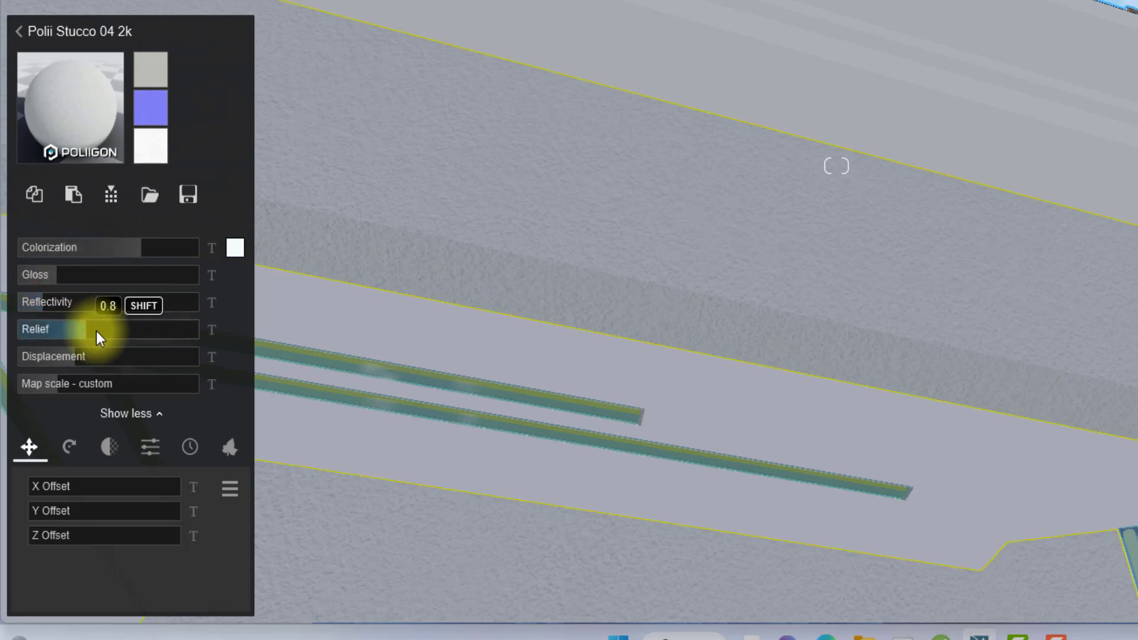
# - Raise the wall stucco's relief to its maximum and set its map scale to 0.4
pyautogui.moveTo(96, 331); pyautogui.dragTo(159, 332)
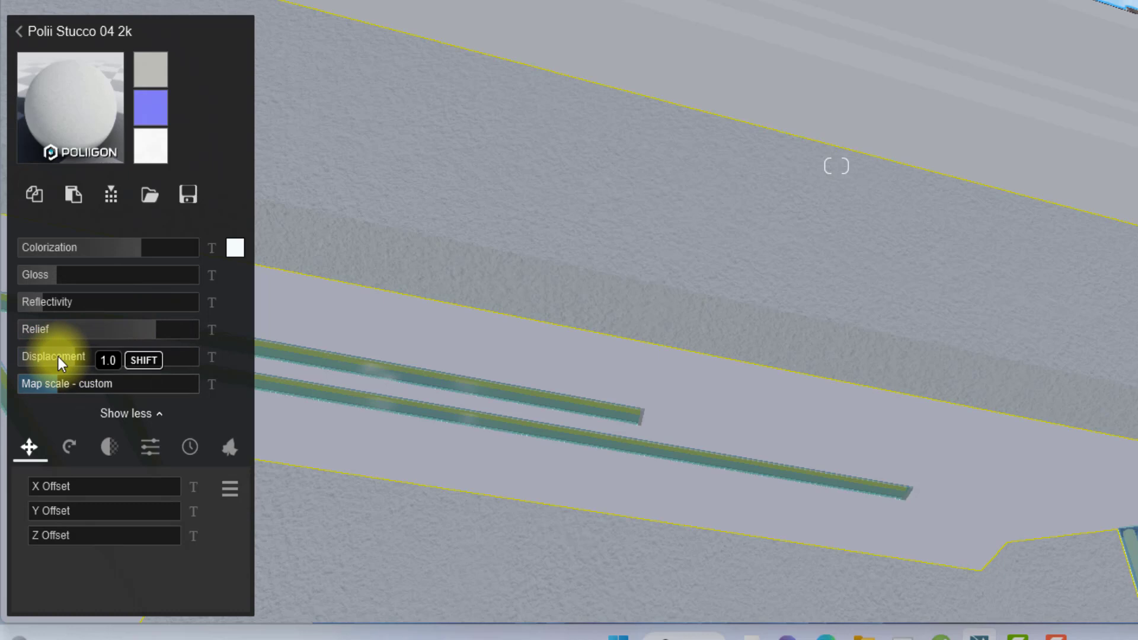
pyautogui.scroll(3, 58, 357)
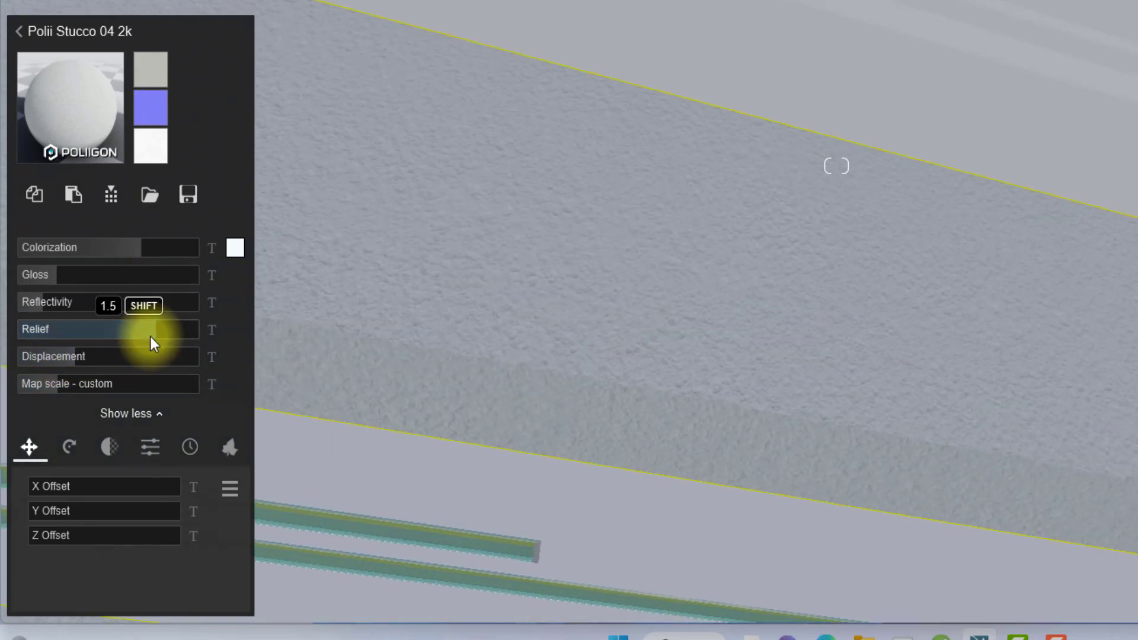
pyautogui.moveTo(146, 334); pyautogui.dragTo(254, 330)
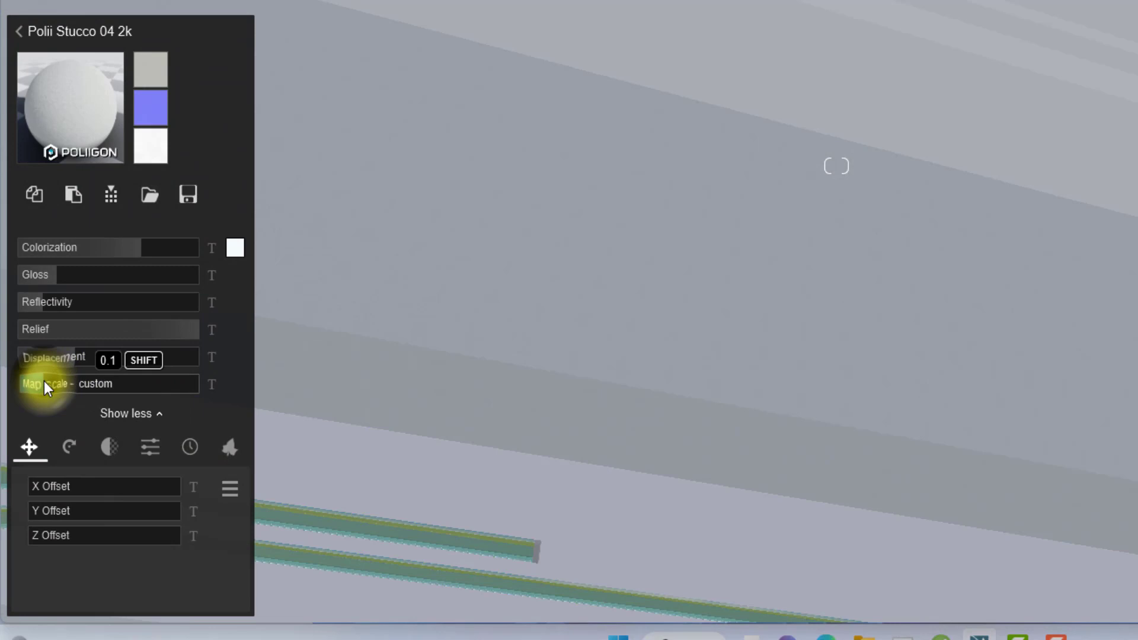
pyautogui.moveTo(45, 382); pyautogui.dragTo(52, 386)
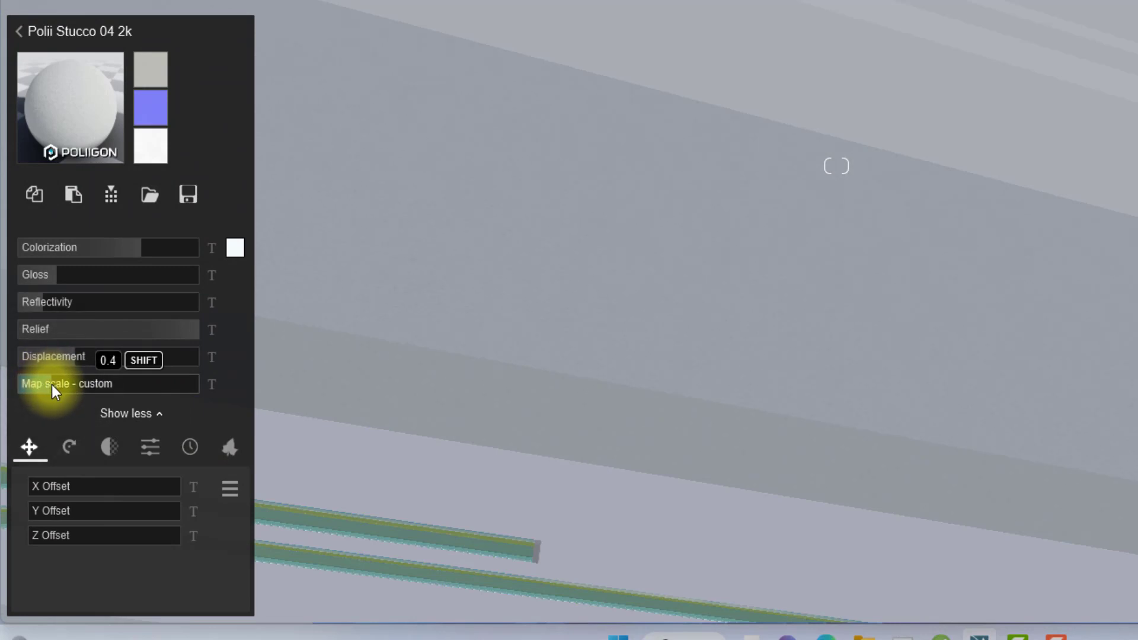
# - Check the stucco on the balcony walls from near and far, and copy the Polii Stucco 04 2k material
pyautogui.press('s')
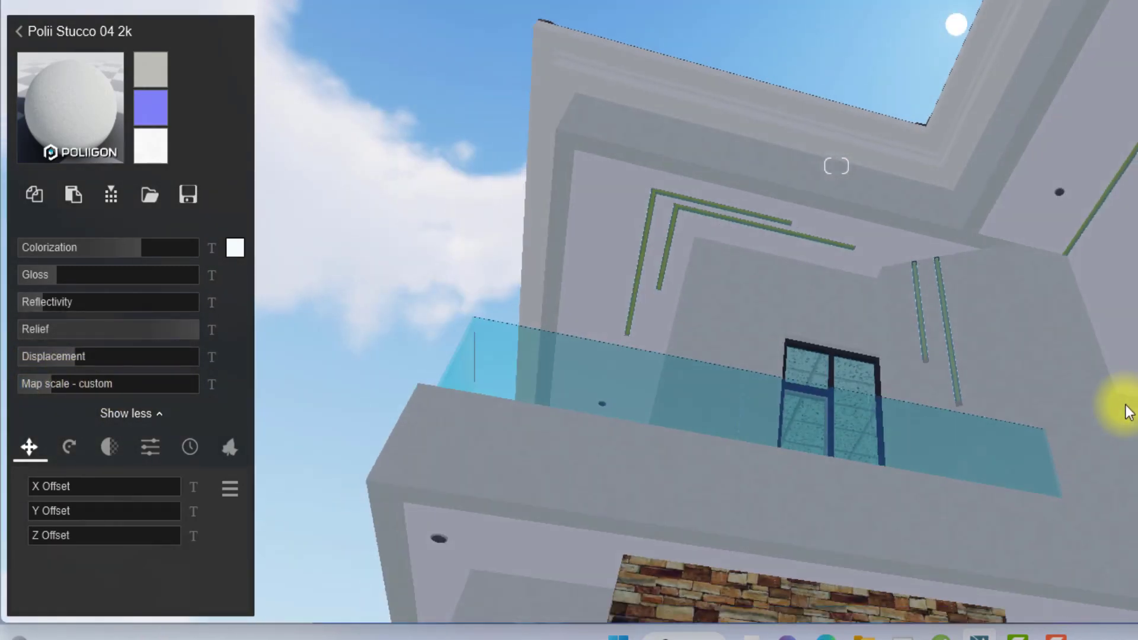
pyautogui.moveTo(1126, 407); pyautogui.dragTo(1114, 402, button='right')
pyautogui.moveTo(876, 223); pyautogui.dragTo(876, 212, button='right')
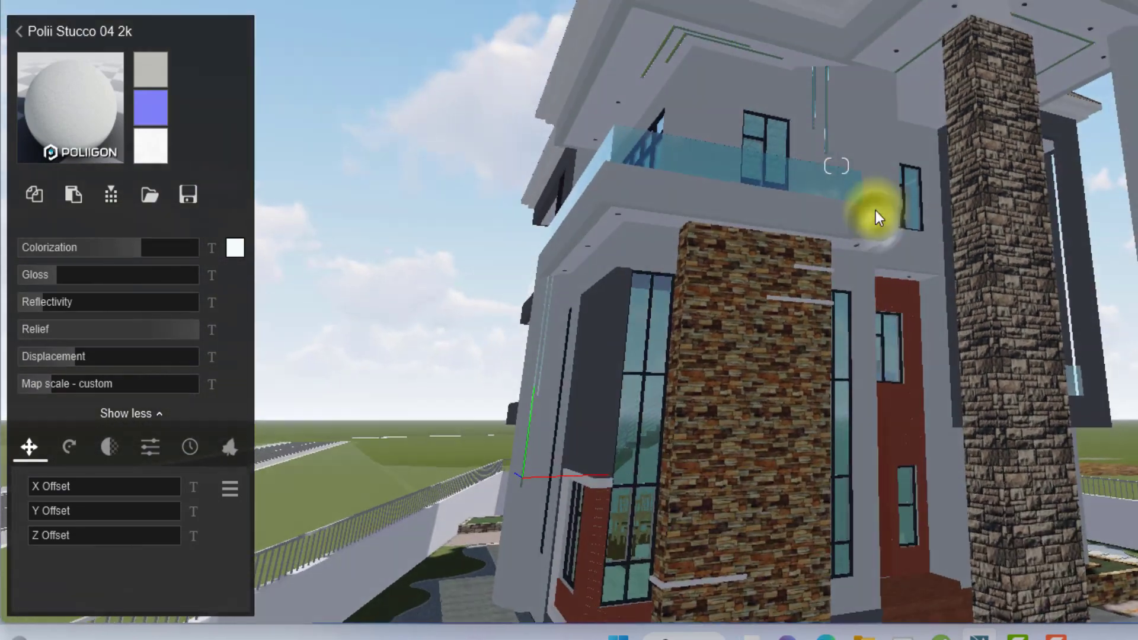
pyautogui.rightClick(876, 211)
pyautogui.rightClick(877, 211)
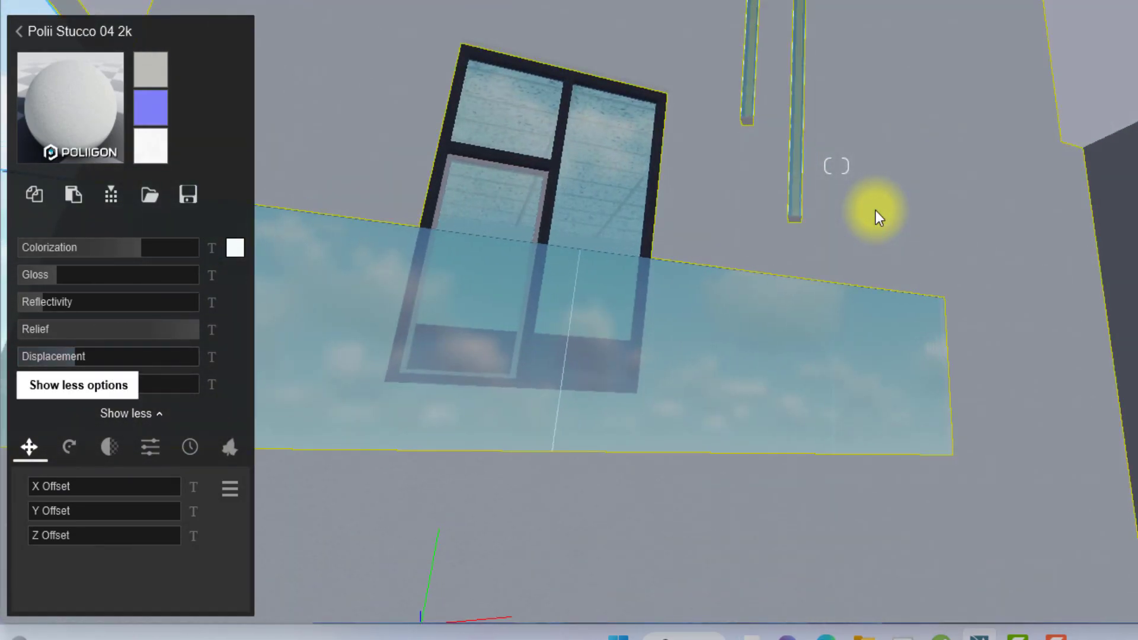
pyautogui.scroll(-3, 876, 211)
pyautogui.scroll(-3, 877, 212)
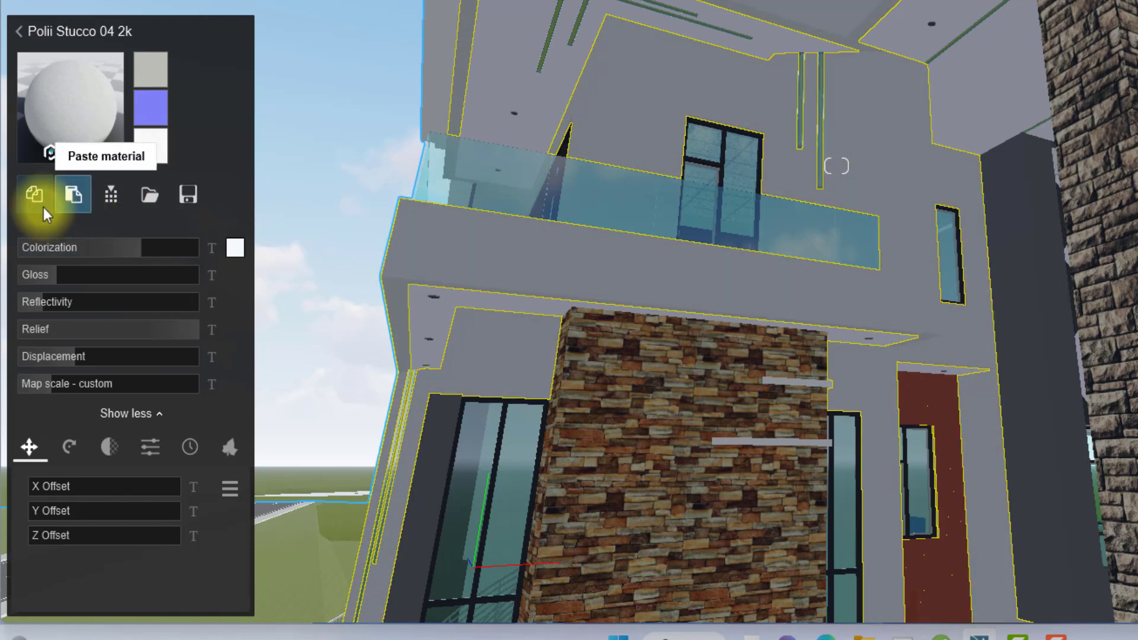
pyautogui.click(37, 197)
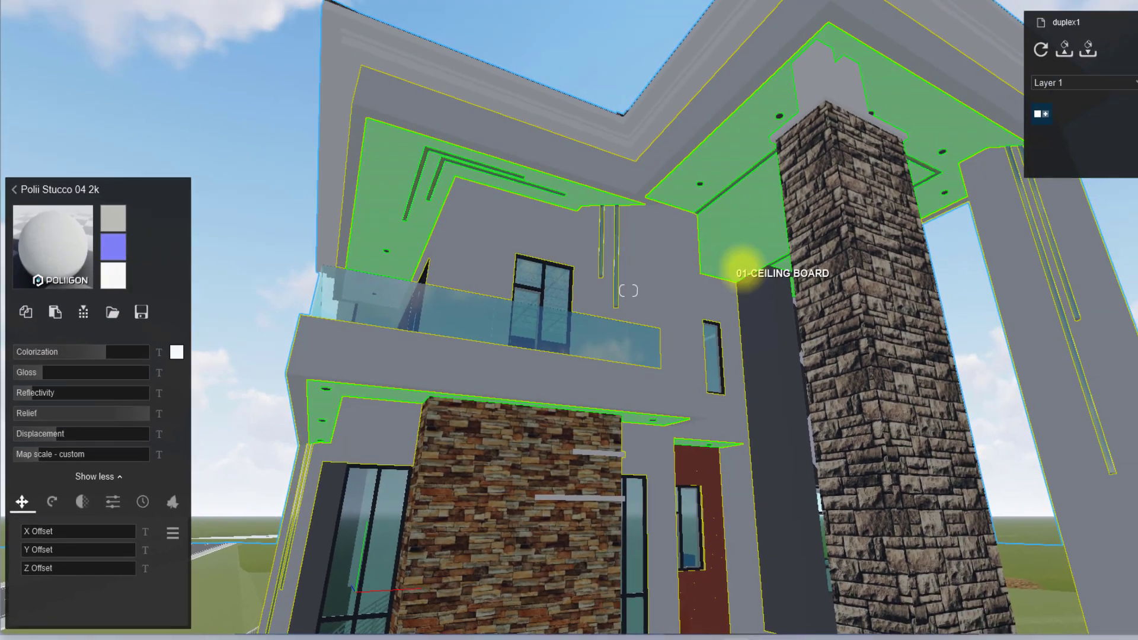
# - Assign the Color material to the dark wall panel beside the stone cladding and paste the copied stucco material onto it
pyautogui.moveTo(973, 136); pyautogui.dragTo(923, 170, button='right')
pyautogui.moveTo(628, 329)
pyautogui.mouseDown(button='right')
pyautogui.moveTo(617, 338)
pyautogui.moveTo(844, 290)
pyautogui.moveTo(724, 304)
pyautogui.moveTo(590, 285)
pyautogui.mouseUp(button='right')
pyautogui.press('w')
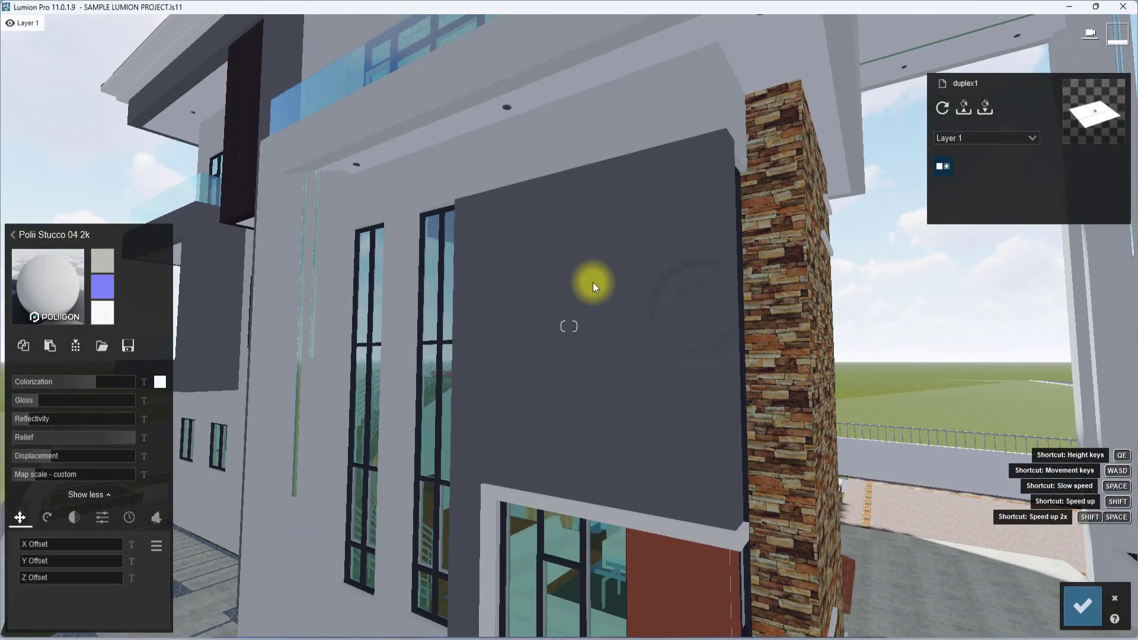
pyautogui.click(553, 276)
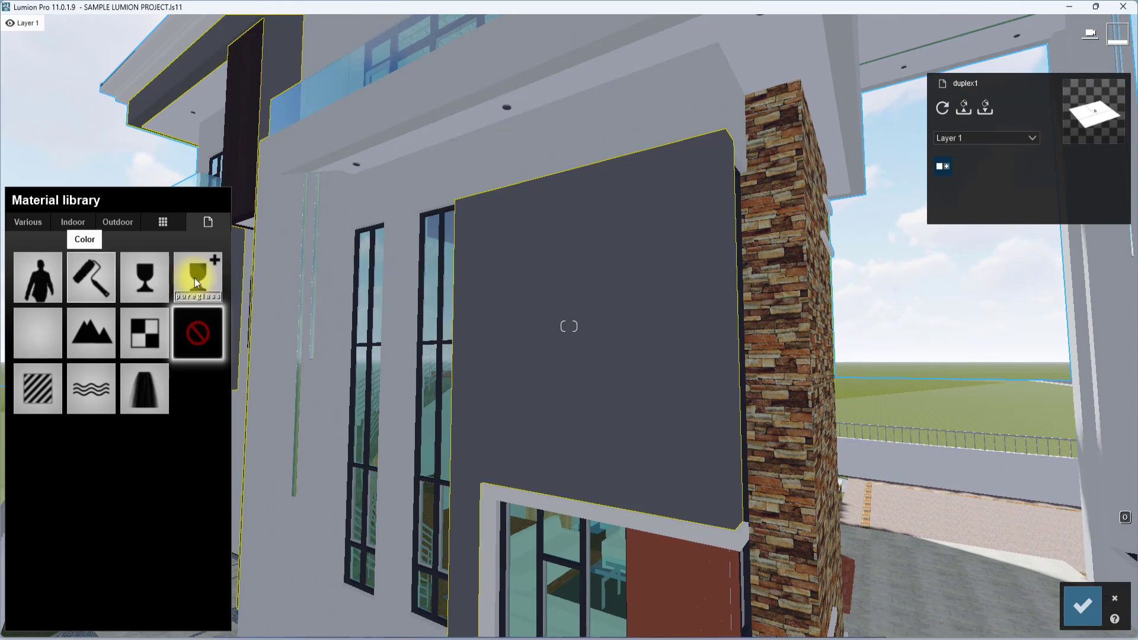
pyautogui.click(92, 277)
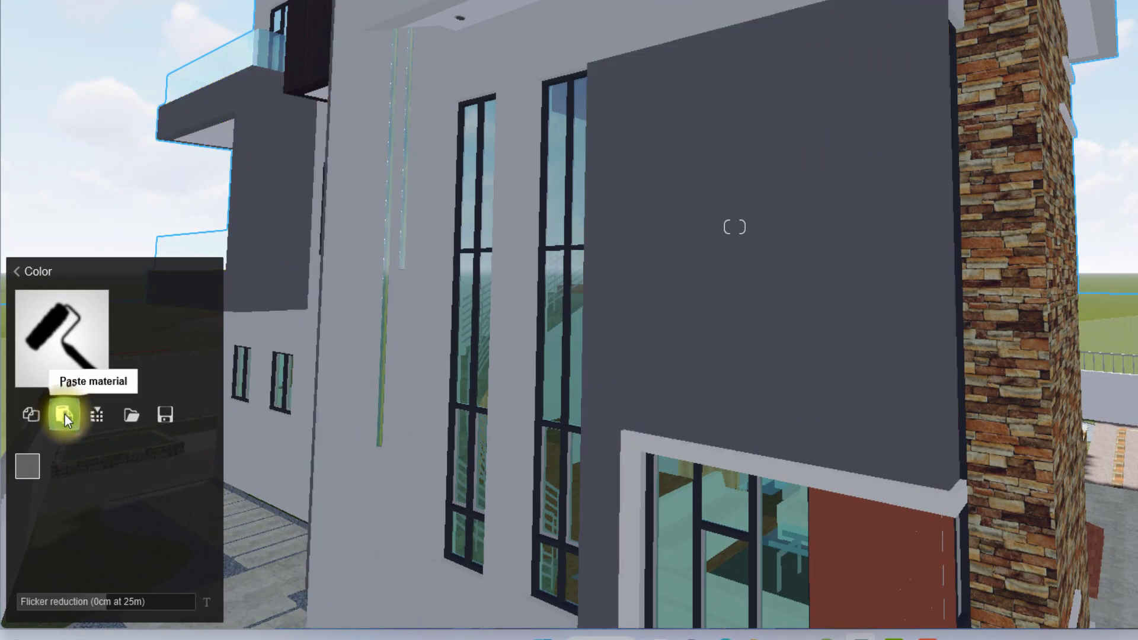
pyautogui.click(64, 415)
# - Change the dark wall panel's stucco color from near-white to a medium teal-gray
pyautogui.scroll(5, 575, 344)
pyautogui.moveTo(613, 300); pyautogui.dragTo(570, 202, button='right')
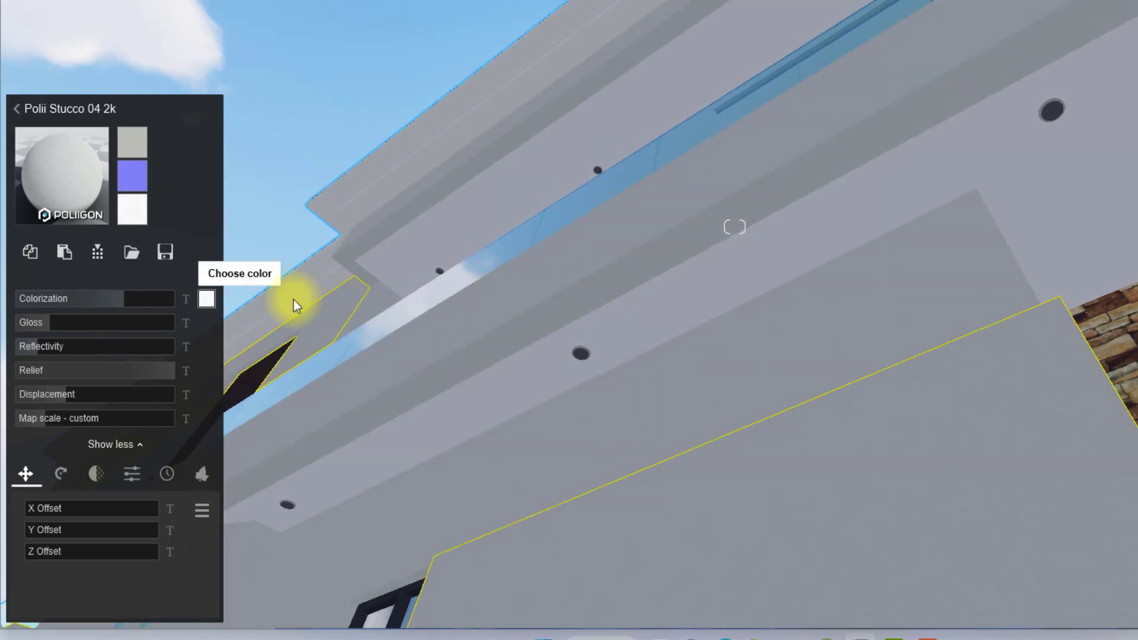
pyautogui.click(206, 302)
pyautogui.click(245, 329)
pyautogui.moveTo(246, 333); pyautogui.dragTo(248, 353)
pyautogui.moveTo(773, 409)
pyautogui.mouseDown(button='right')
pyautogui.moveTo(768, 460)
pyautogui.moveTo(777, 420)
pyautogui.mouseUp(button='right')
pyautogui.click(244, 354)
pyautogui.moveTo(244, 352); pyautogui.dragTo(251, 354)
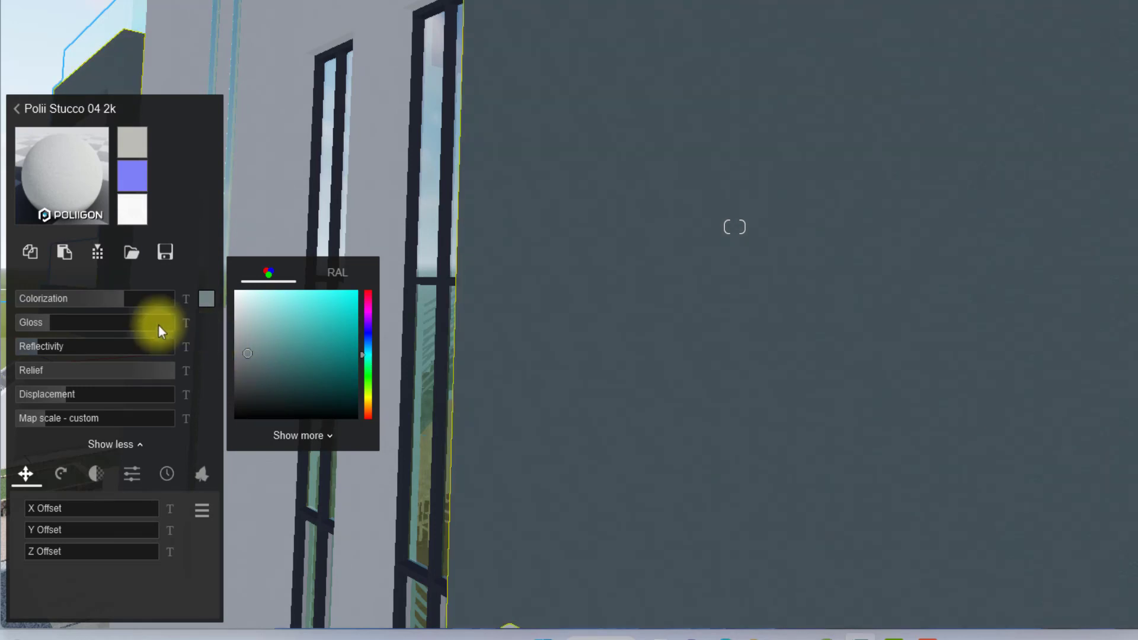
# - Shift the dark wall stucco's hue to a blue-gray and set its colorization to about 0.5
pyautogui.click(72, 304)
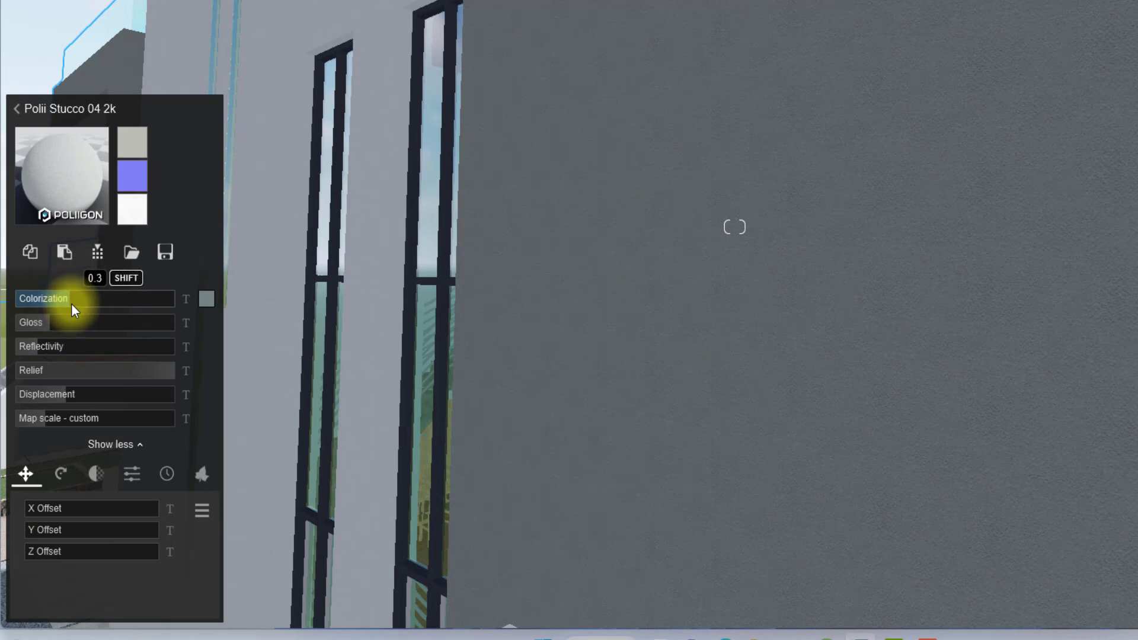
pyautogui.click(207, 300)
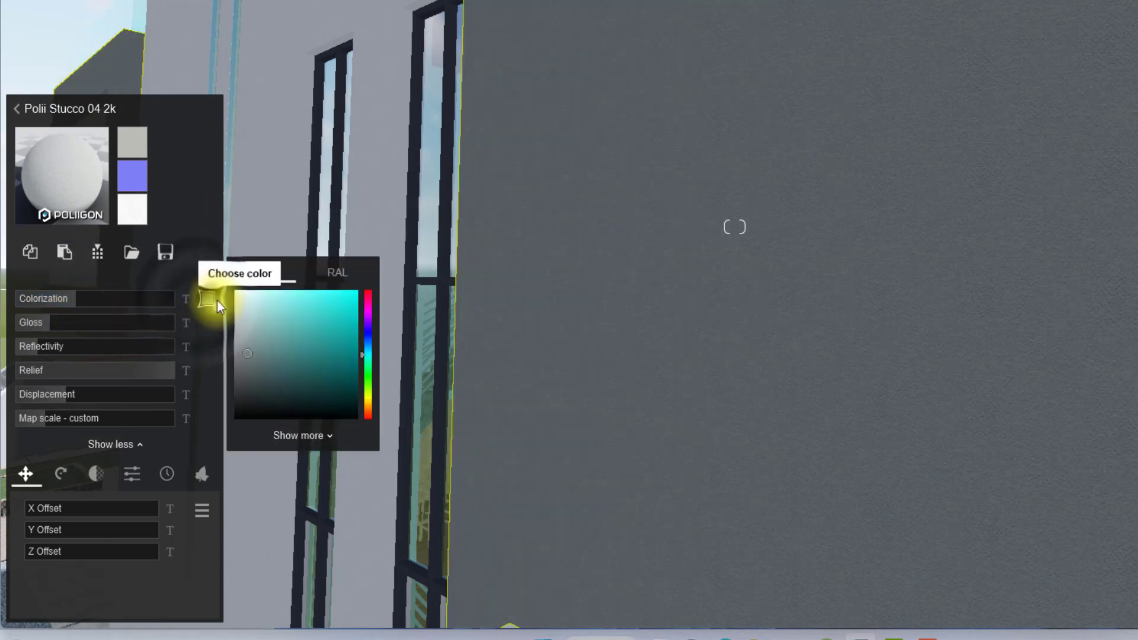
pyautogui.click(368, 349)
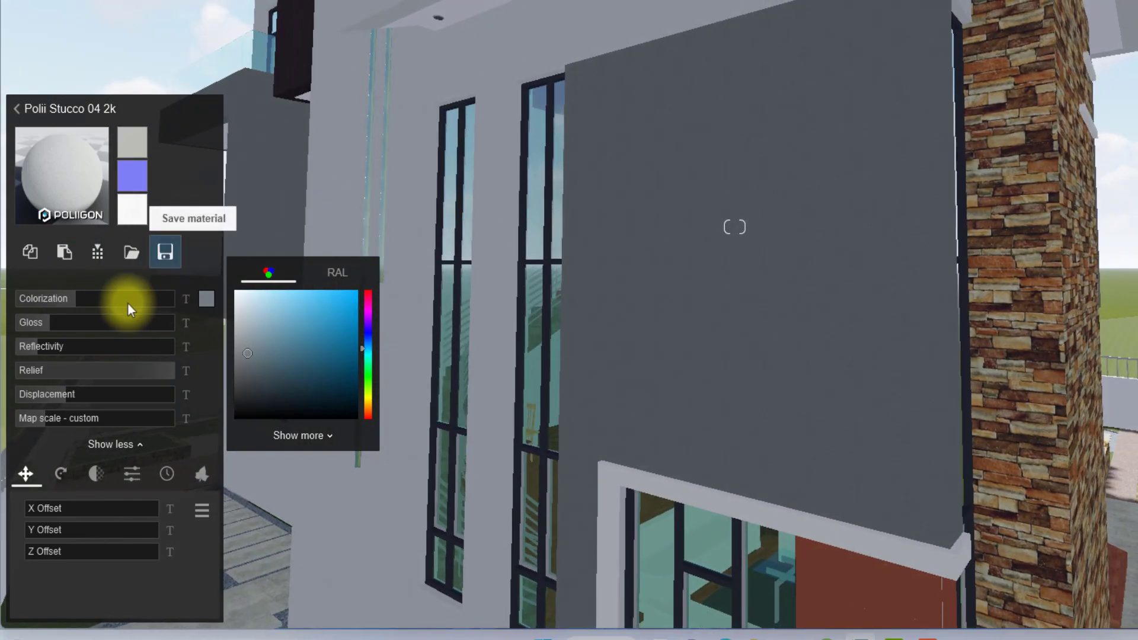
pyautogui.moveTo(101, 299); pyautogui.dragTo(90, 299)
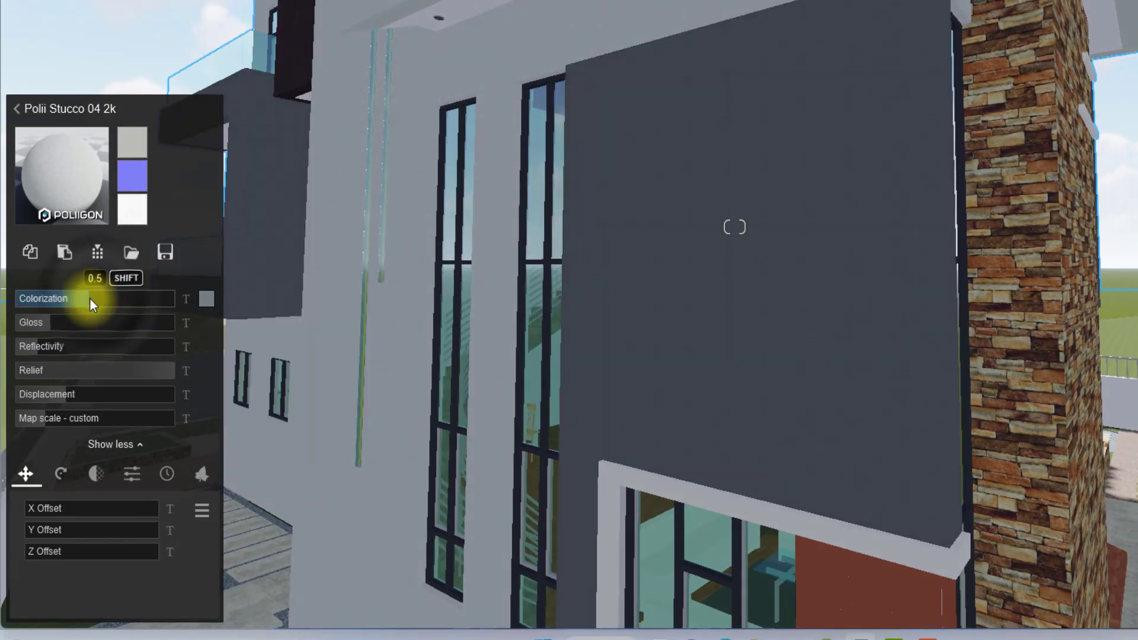
# - Open the material settings of the glazed panels in the tall window beside the stone cladding
pyautogui.scroll(-1, 198, 289)
pyautogui.press('s')
pyautogui.moveTo(736, 227); pyautogui.dragTo(693, 228, button='right')
pyautogui.press('w')
pyautogui.press('w')
pyautogui.press('s')
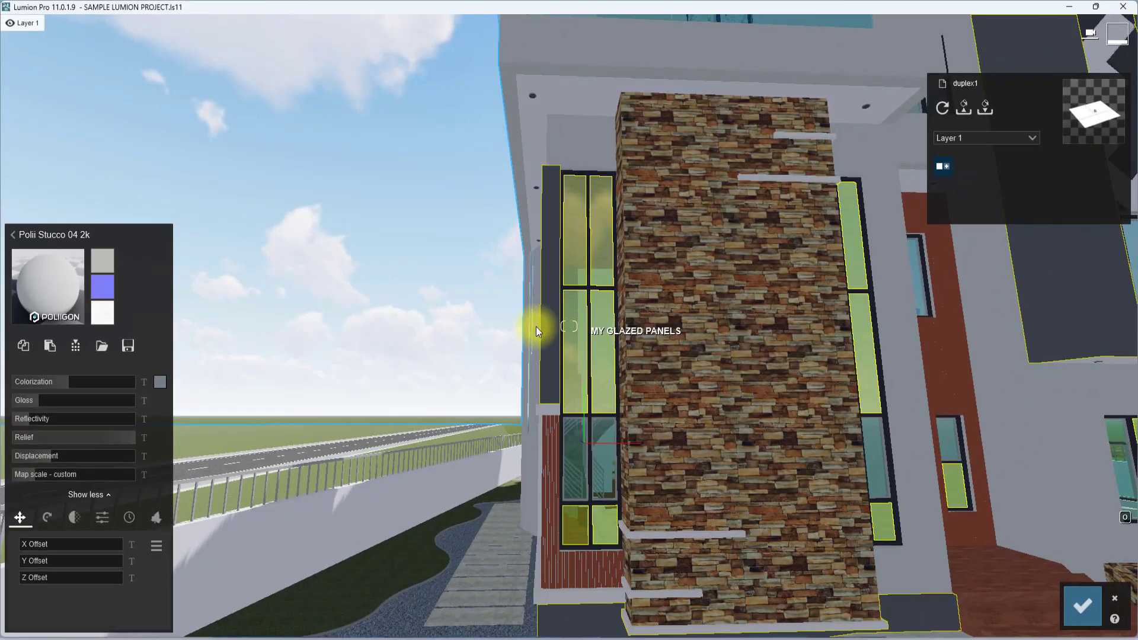
pyautogui.click(574, 328)
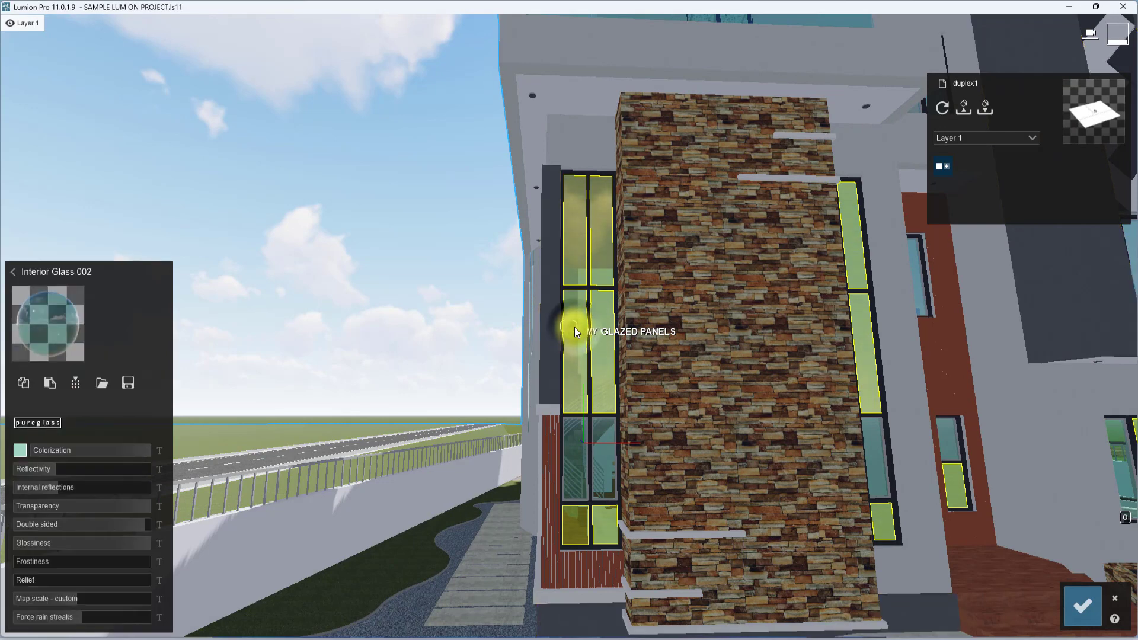
# - Replace the glazed panels' material with the clear indoor glass Interior Glass 001
pyautogui.press('s')
pyautogui.moveTo(568, 323); pyautogui.dragTo(570, 318, button='right')
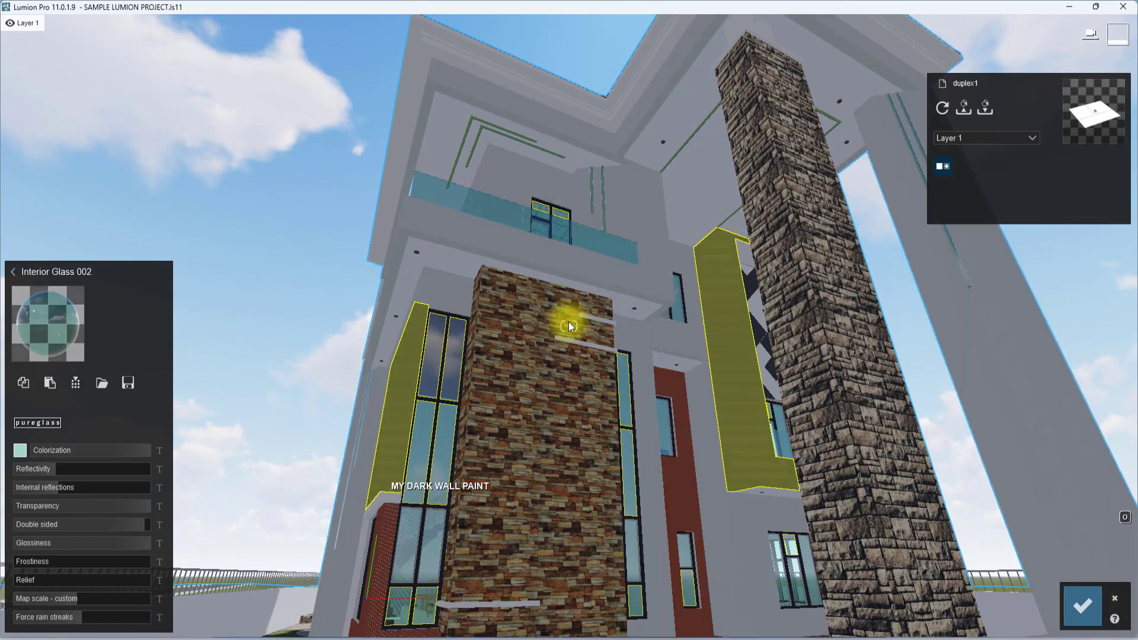
pyautogui.moveTo(536, 475); pyautogui.dragTo(538, 478, button='right')
pyautogui.press('w')
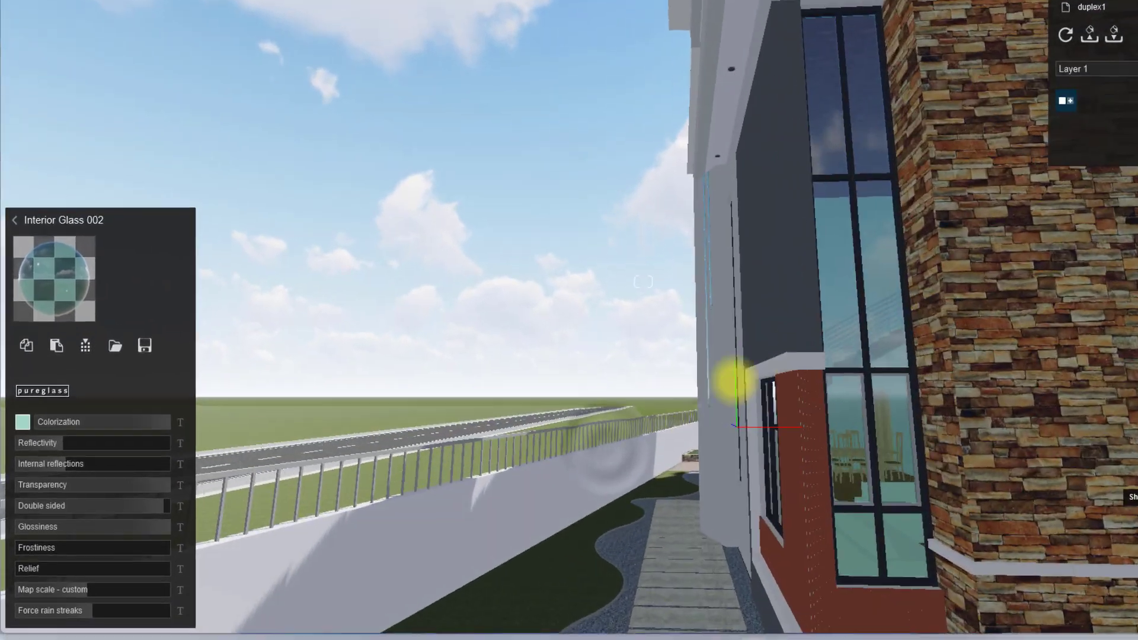
pyautogui.moveTo(620, 428); pyautogui.dragTo(617, 430, button='right')
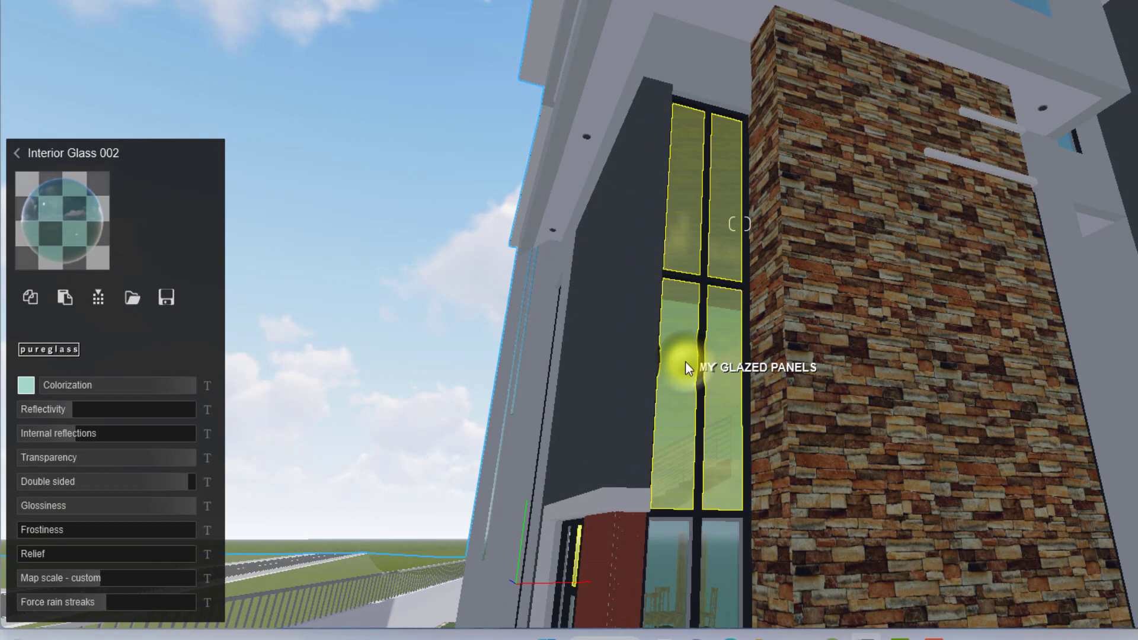
pyautogui.click(686, 362)
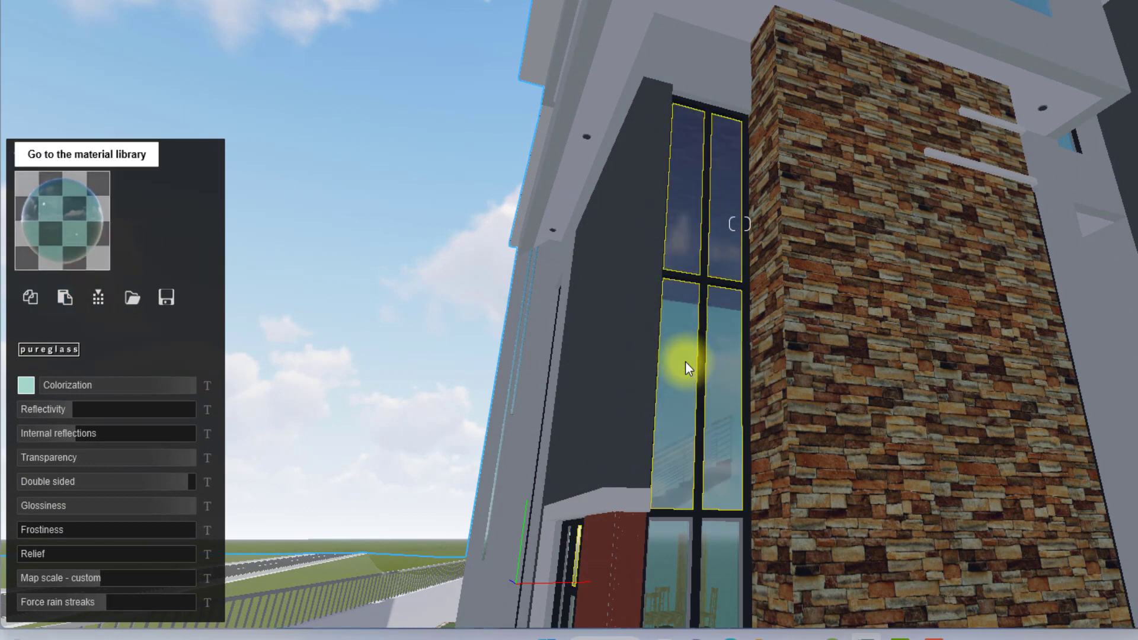
pyautogui.click(57, 203)
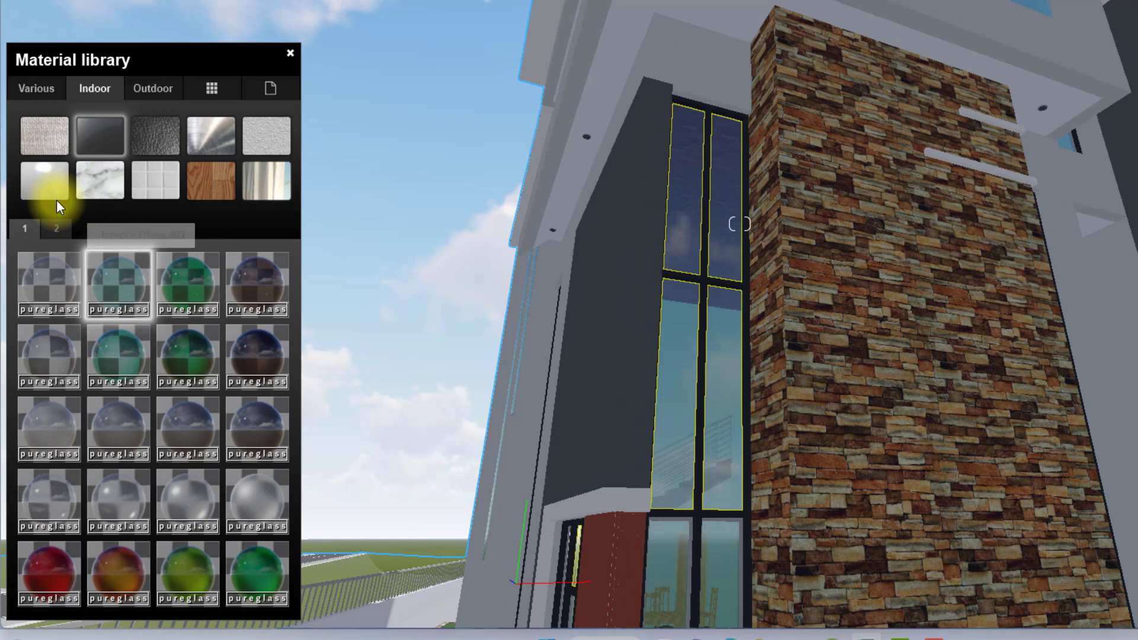
pyautogui.click(36, 282)
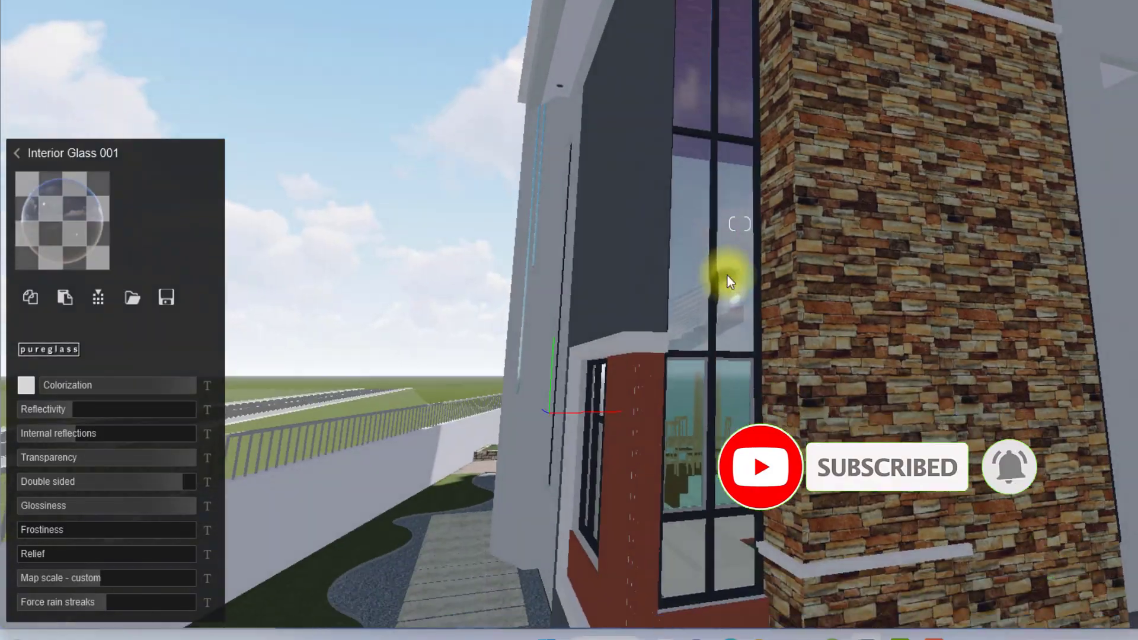
# - Set the color of the glazed panels' glass to a medium gray and raise its reflectivity to nearly half
pyautogui.scroll(2, 727, 275)
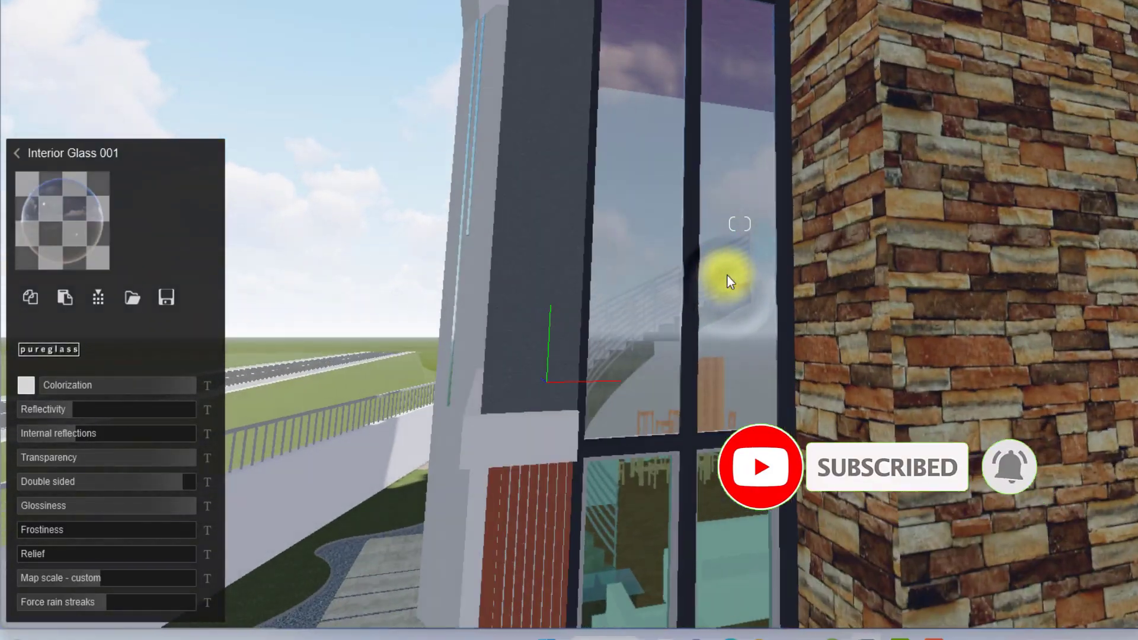
pyautogui.scroll(-1, 728, 276)
pyautogui.scroll(-2, 724, 269)
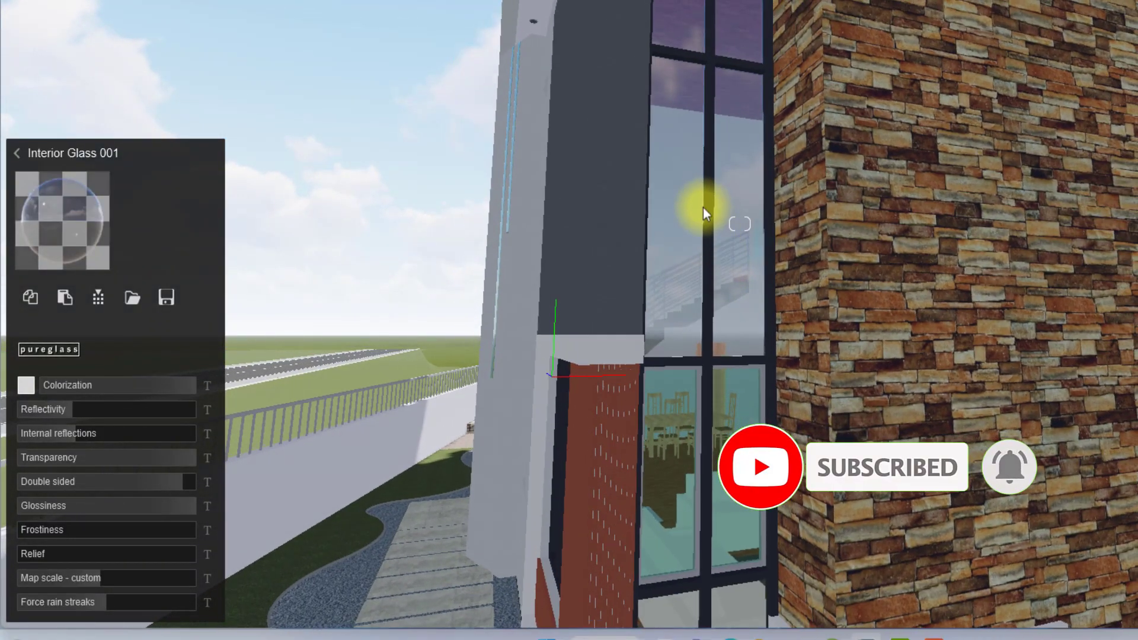
pyautogui.moveTo(698, 193); pyautogui.dragTo(675, 205, button='right')
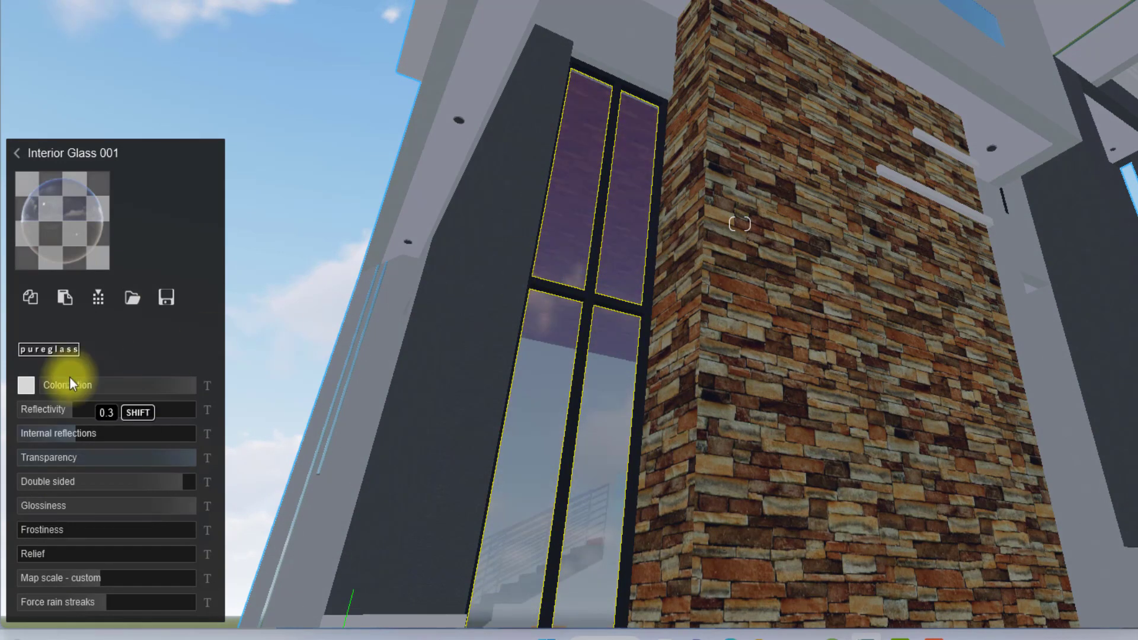
pyautogui.click(23, 388)
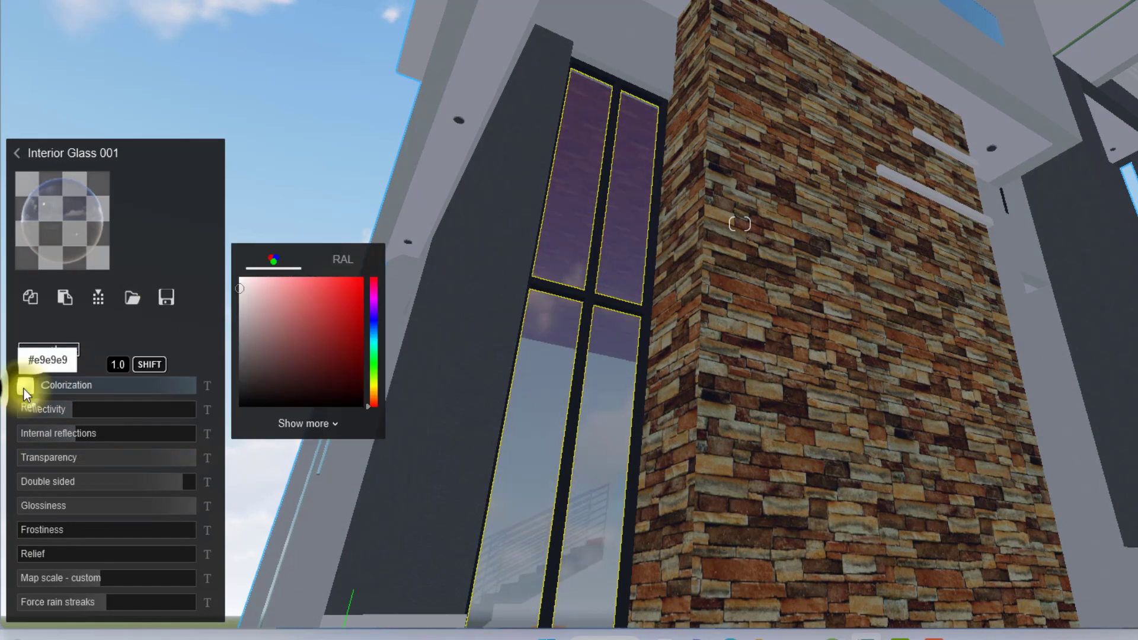
pyautogui.click(241, 327)
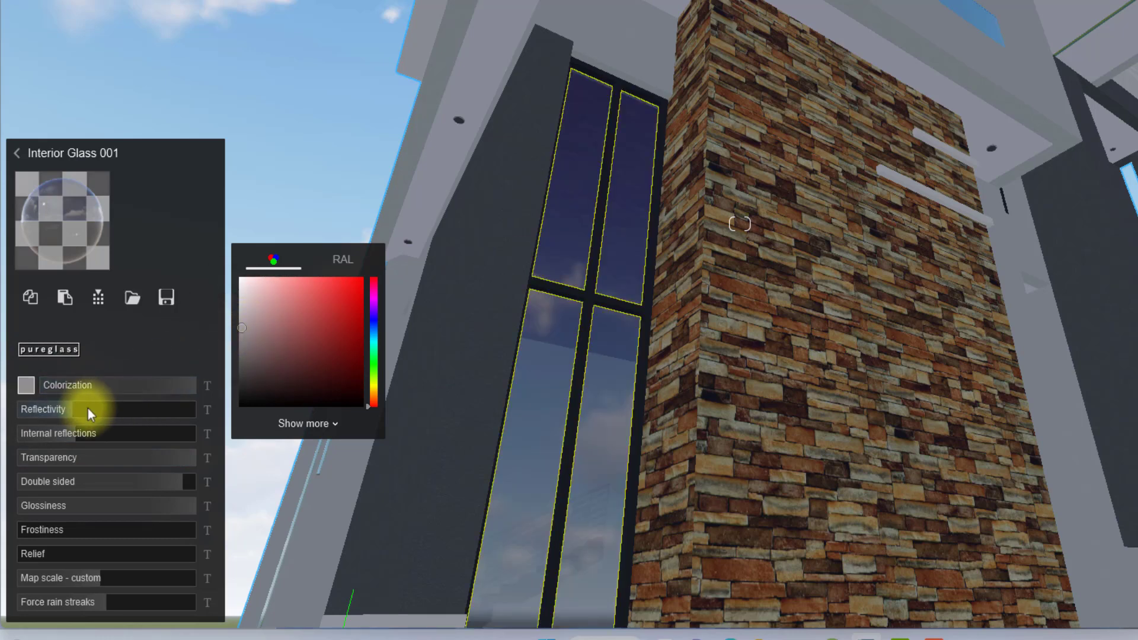
pyautogui.moveTo(83, 410); pyautogui.dragTo(102, 411)
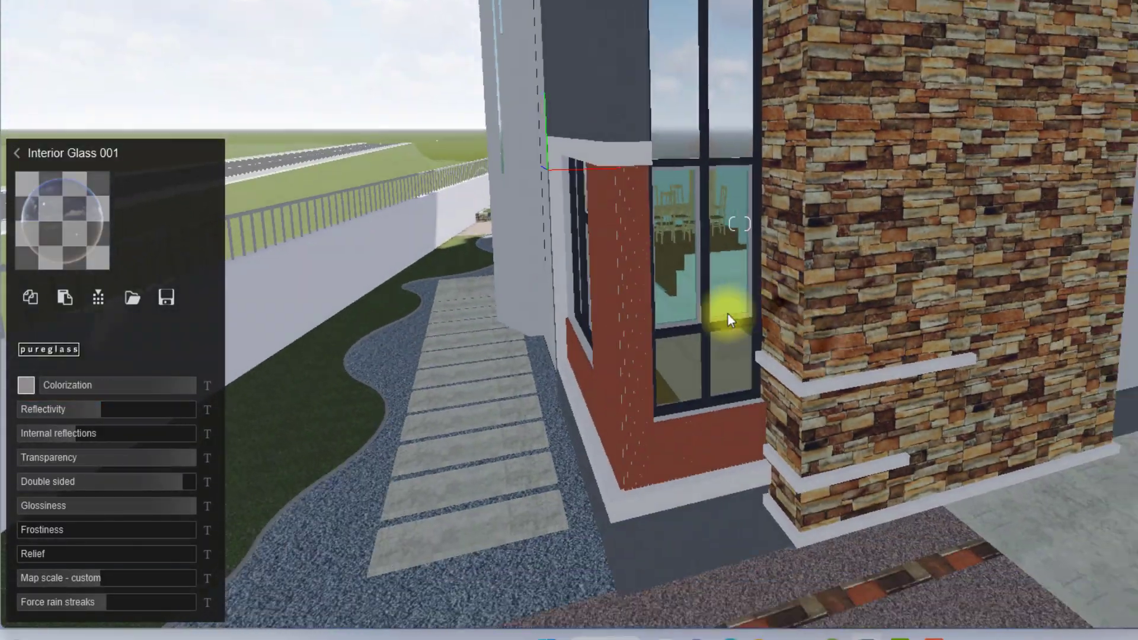
# - Copy the glazed panels' Interior Glass 001 settings onto the tinted panes in the lower part of the tall window
pyautogui.scroll(3, 739, 224)
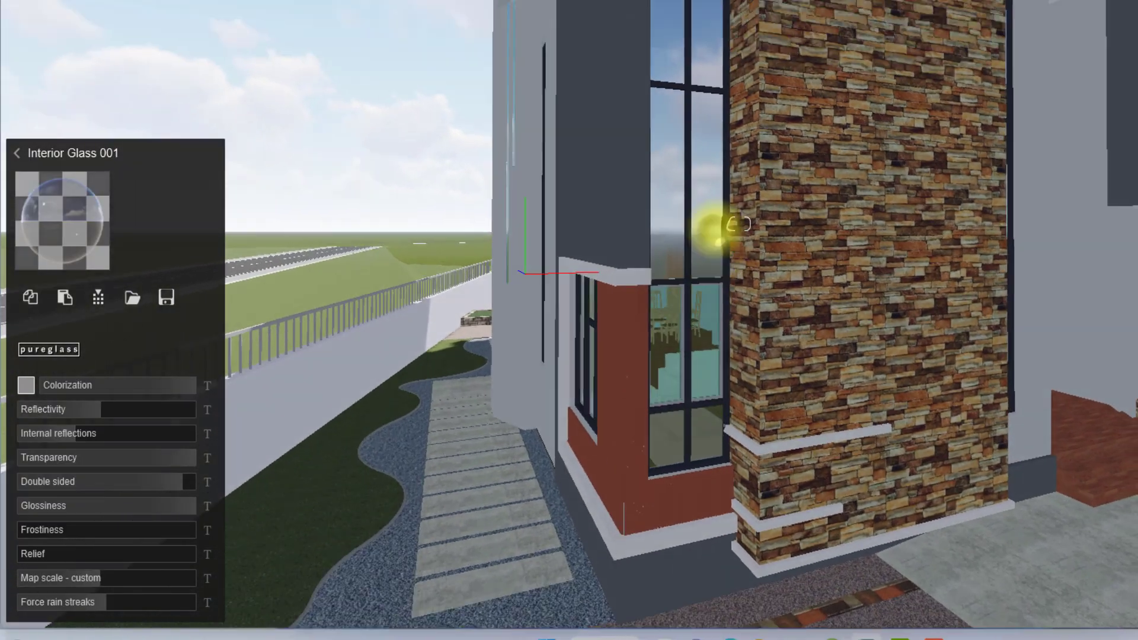
pyautogui.moveTo(715, 230); pyautogui.dragTo(716, 230, button='right')
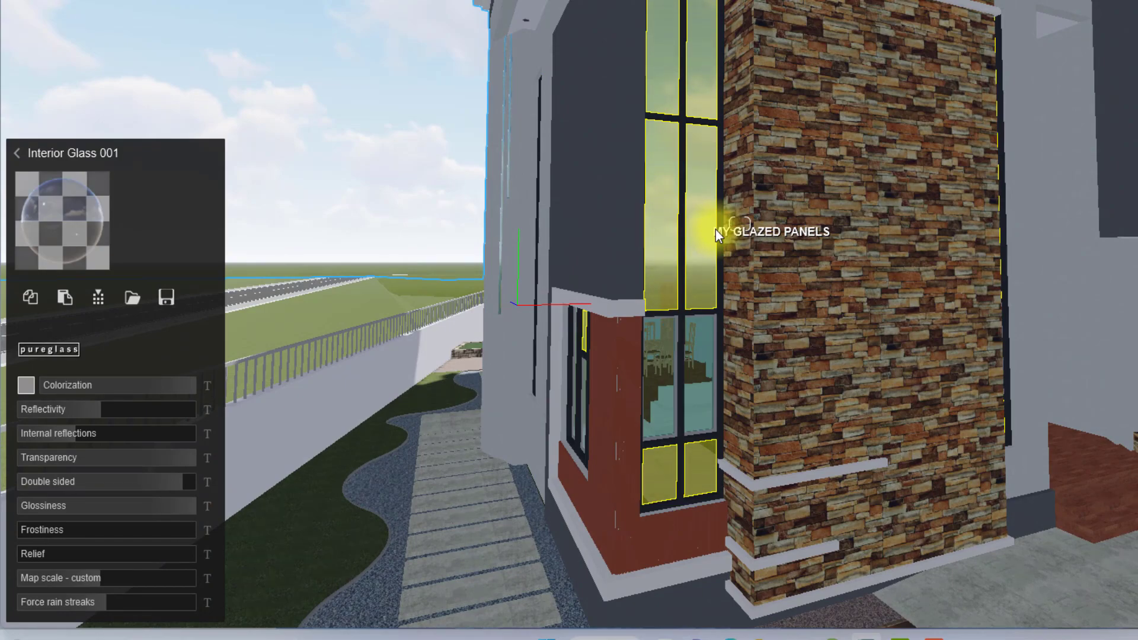
pyautogui.scroll(-3, 716, 229)
pyautogui.moveTo(719, 327); pyautogui.dragTo(771, 267, button='right')
pyautogui.scroll(2, 771, 268)
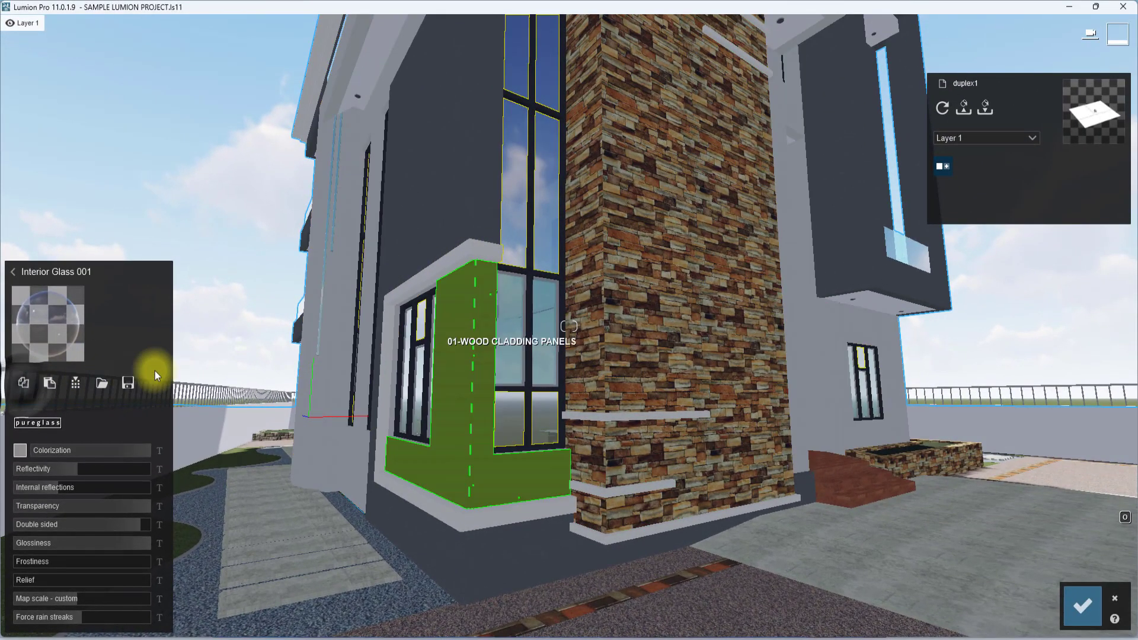
pyautogui.click(505, 332)
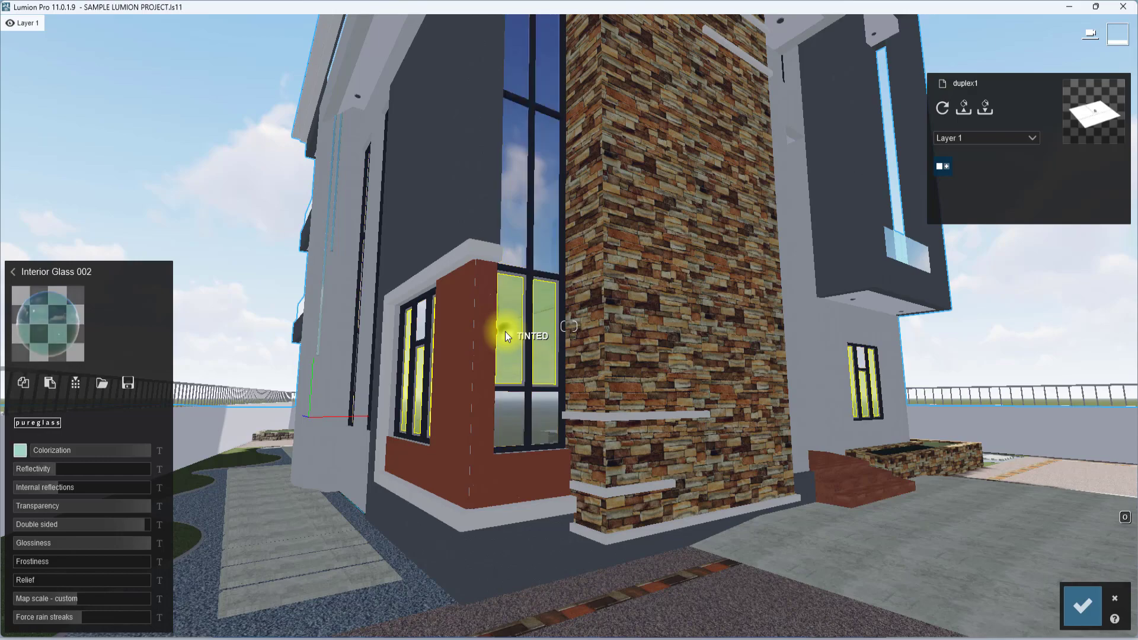
pyautogui.click(54, 385)
# - Replace the tall window frame's aluminum material with the indoor metal Polii Metal Teflon 001 2K
pyautogui.press('w')
pyautogui.moveTo(498, 347); pyautogui.dragTo(494, 347, button='right')
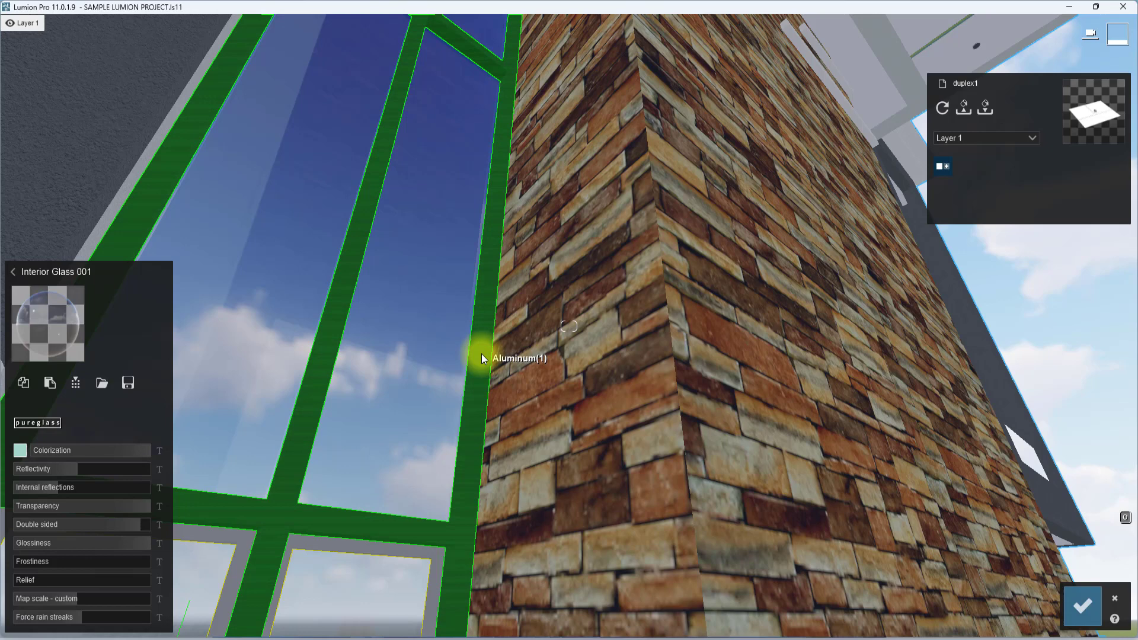
pyautogui.click(483, 358)
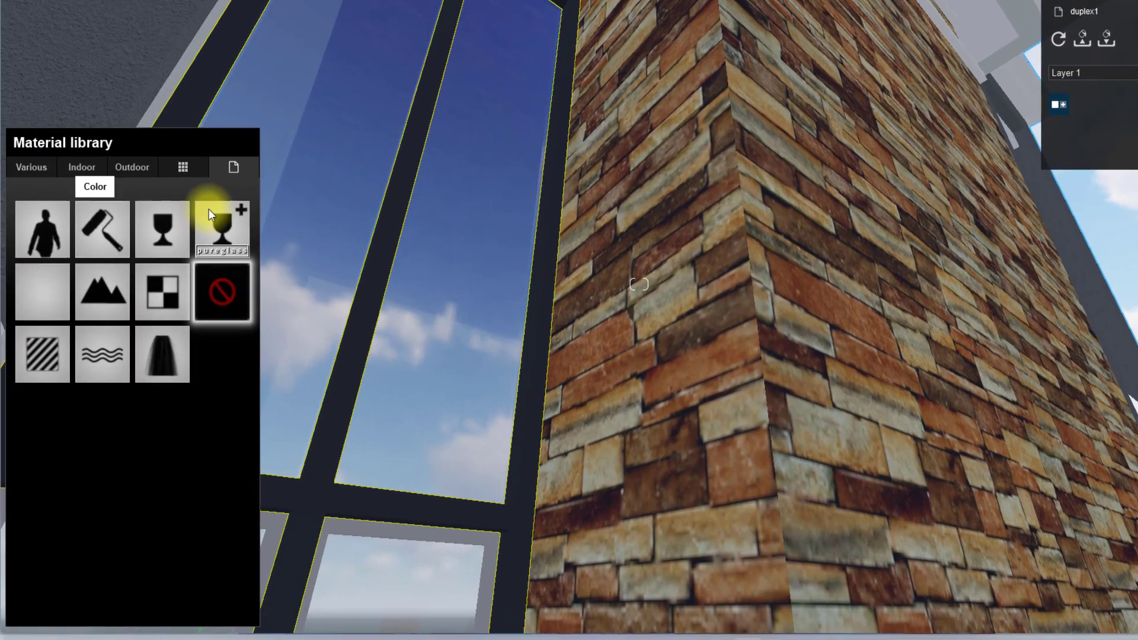
pyautogui.click(82, 166)
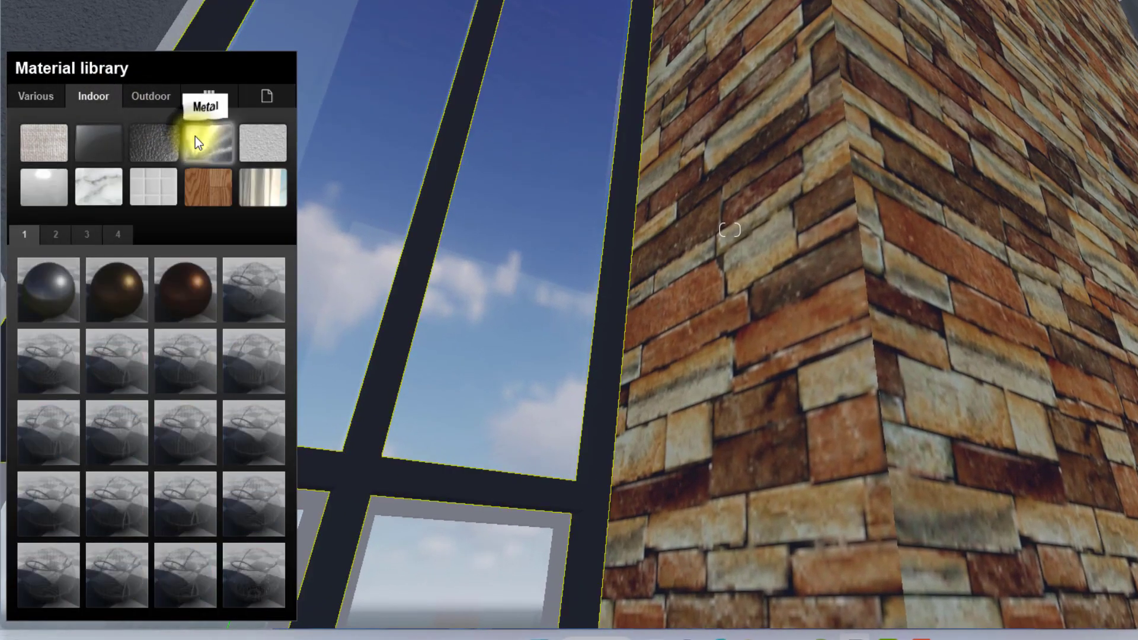
pyautogui.click(86, 234)
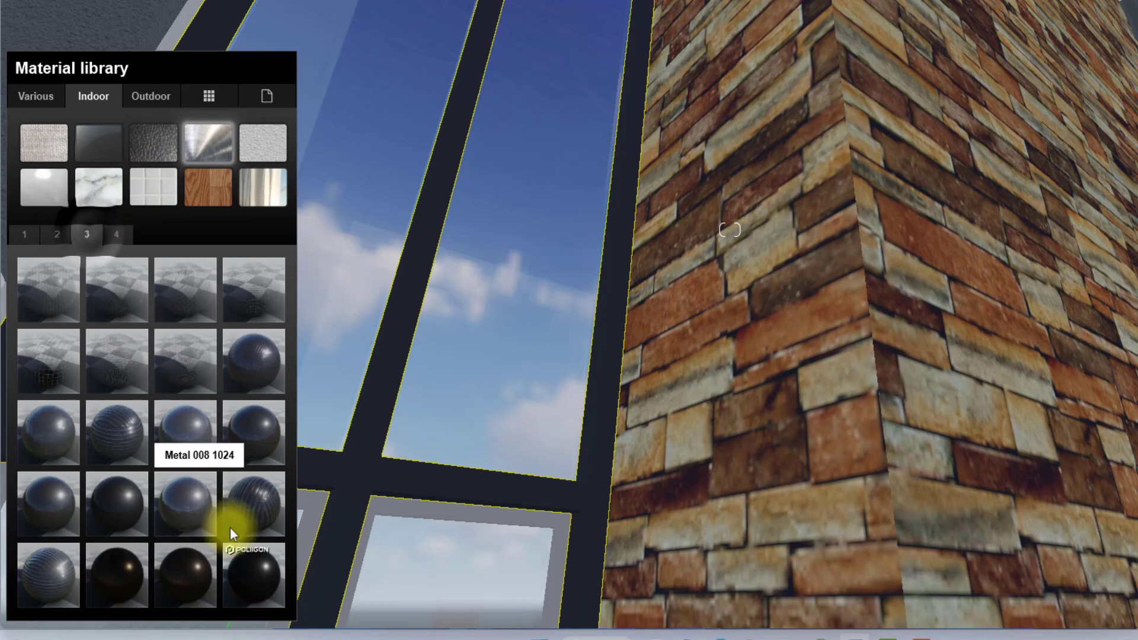
pyautogui.click(254, 576)
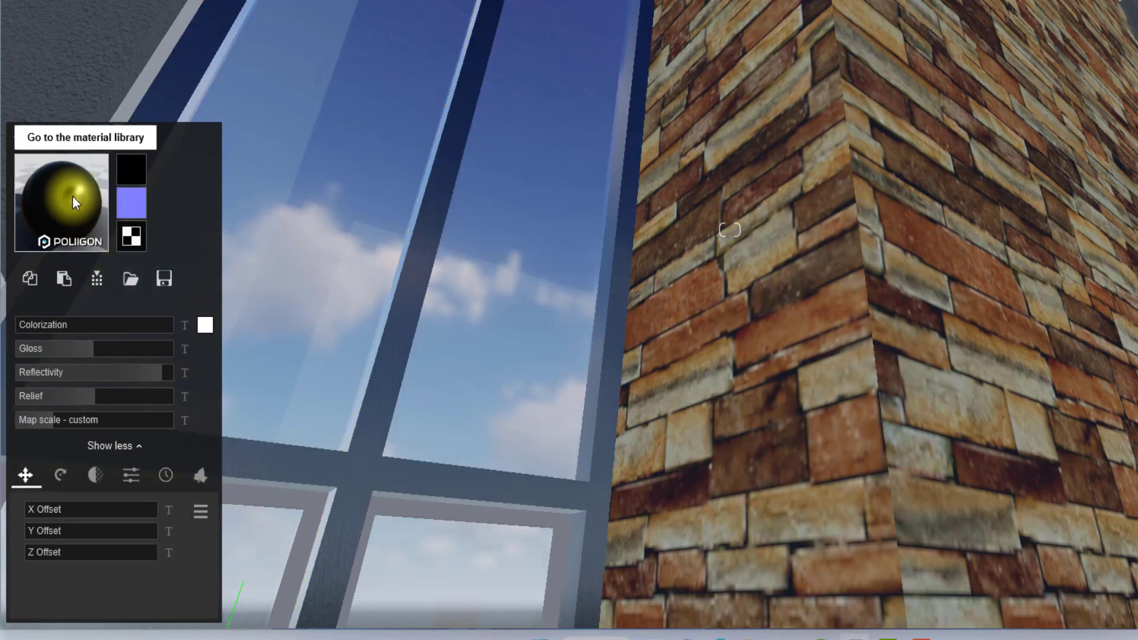
# - Reselect Polii Metal Teflon 001 2K among the indoor metals for the window frame
pyautogui.click(72, 195)
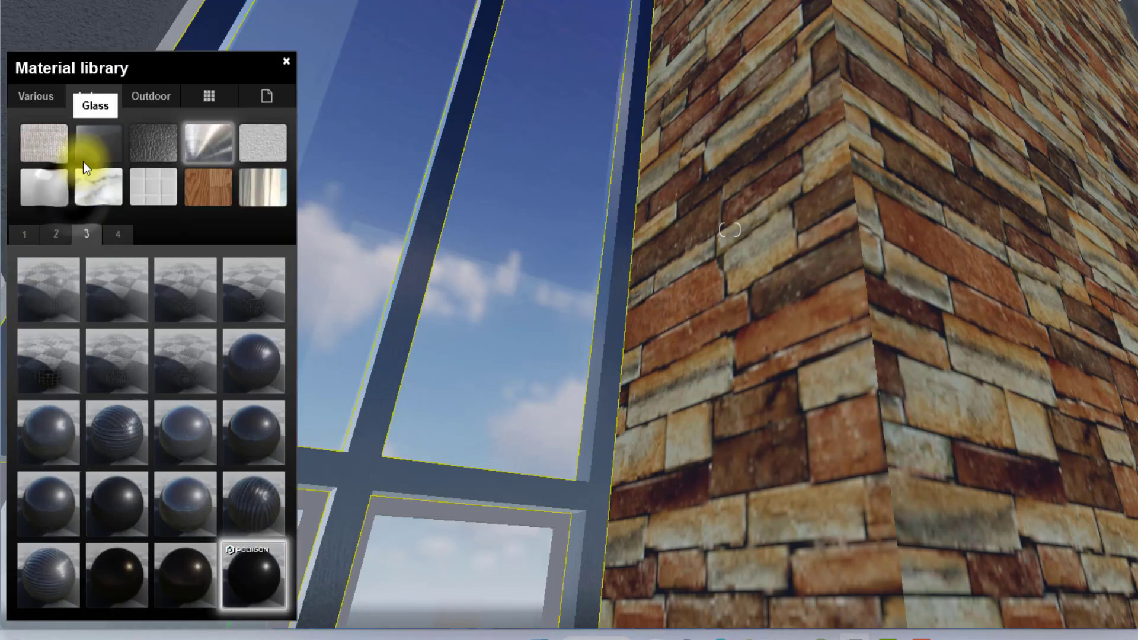
pyautogui.click(106, 99)
pyautogui.click(195, 131)
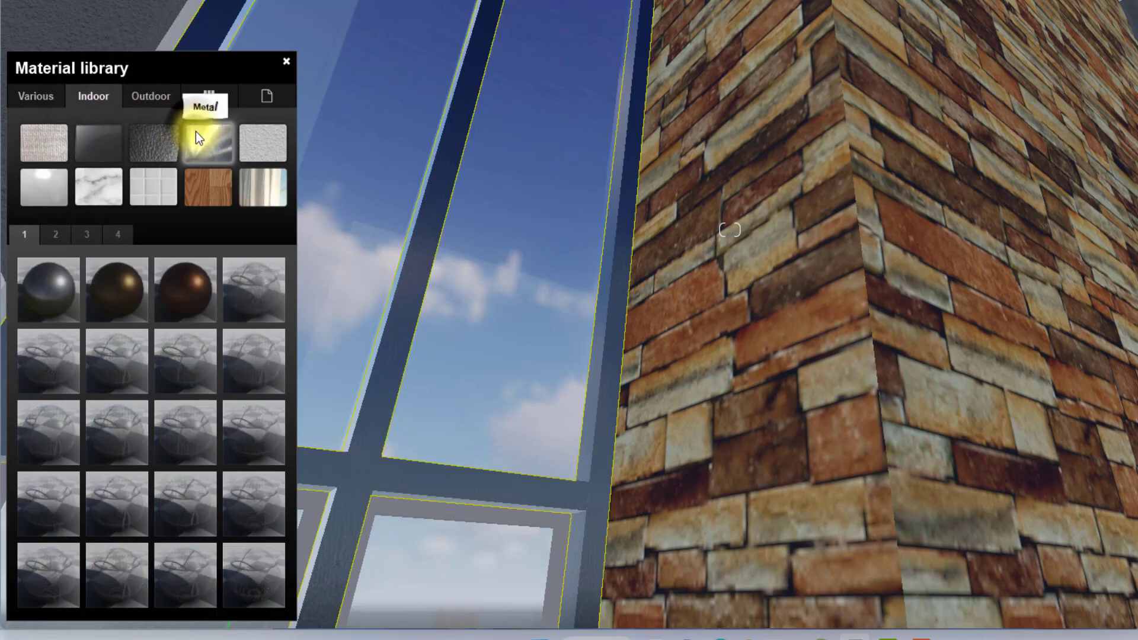
pyautogui.click(64, 234)
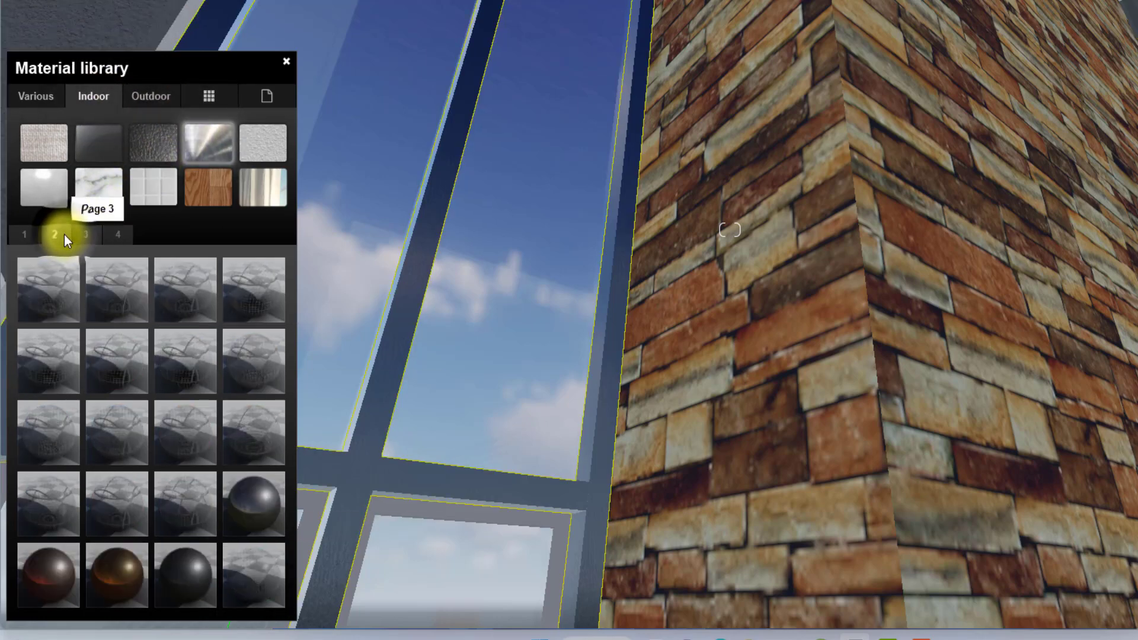
pyautogui.click(85, 231)
pyautogui.click(240, 592)
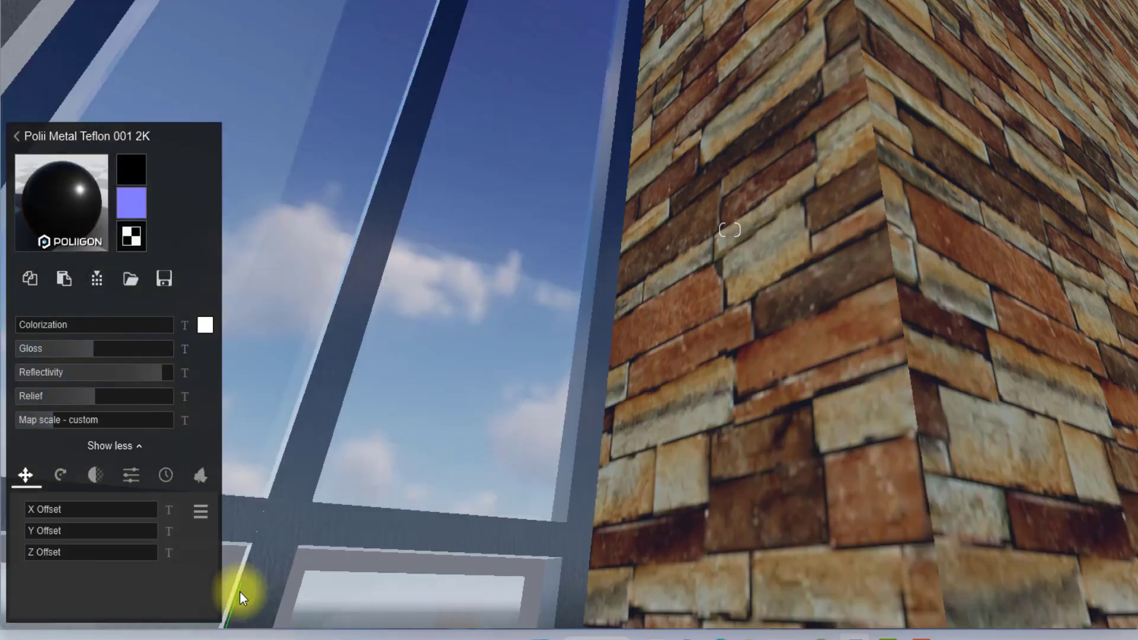
# - Lower the window frame metal's reflectivity to about half its range, and slightly reduce its gloss and map scale
pyautogui.press('w')
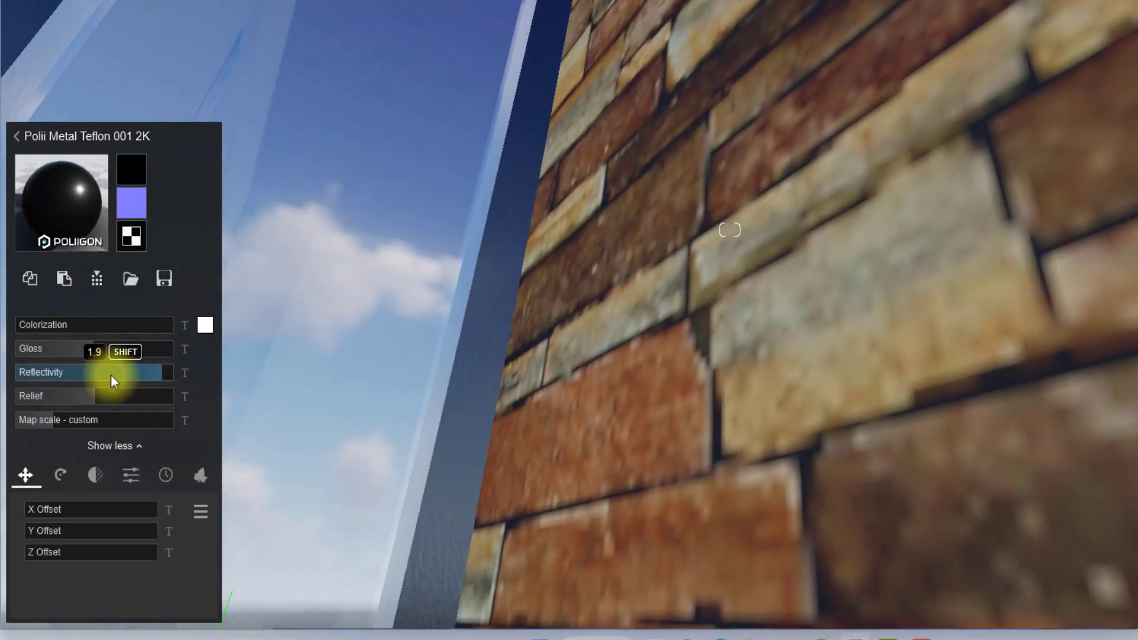
pyautogui.click(108, 372)
pyautogui.moveTo(108, 371); pyautogui.dragTo(102, 371)
pyautogui.click(88, 356)
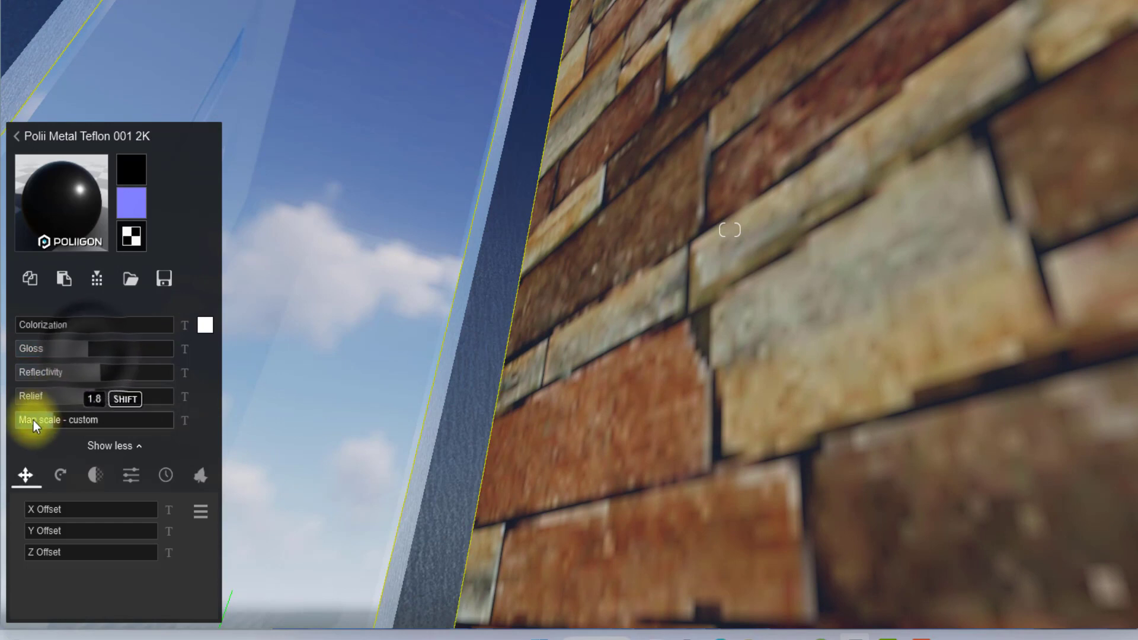
# - Tint the window frame metal dark gray with colorization at about three quarters, and save the material changes
pyautogui.click(205, 325)
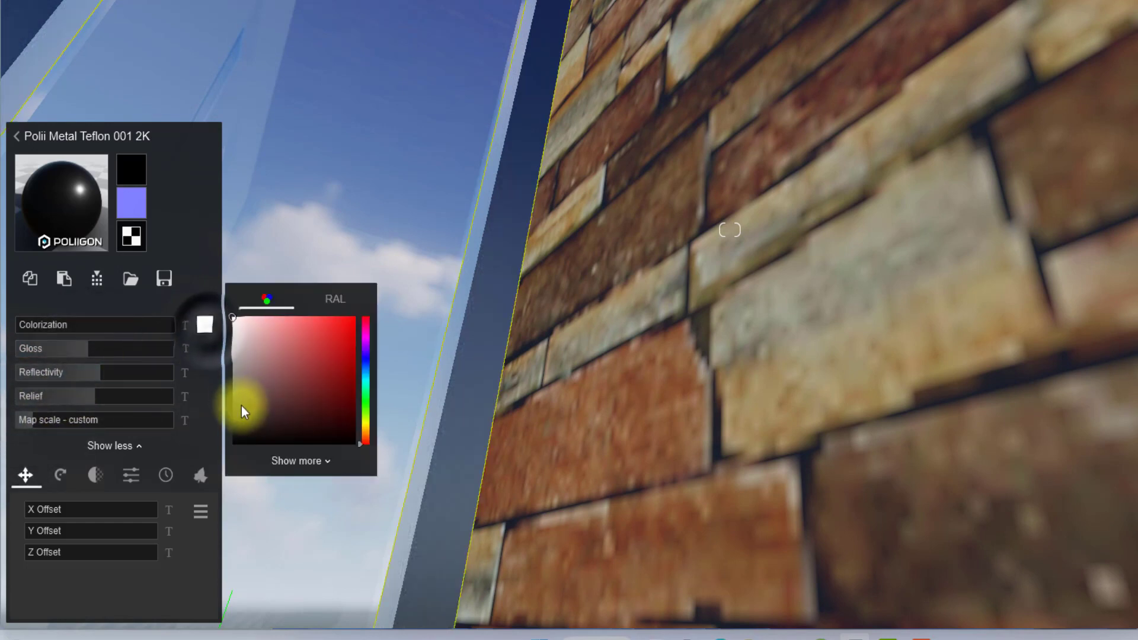
pyautogui.click(233, 411)
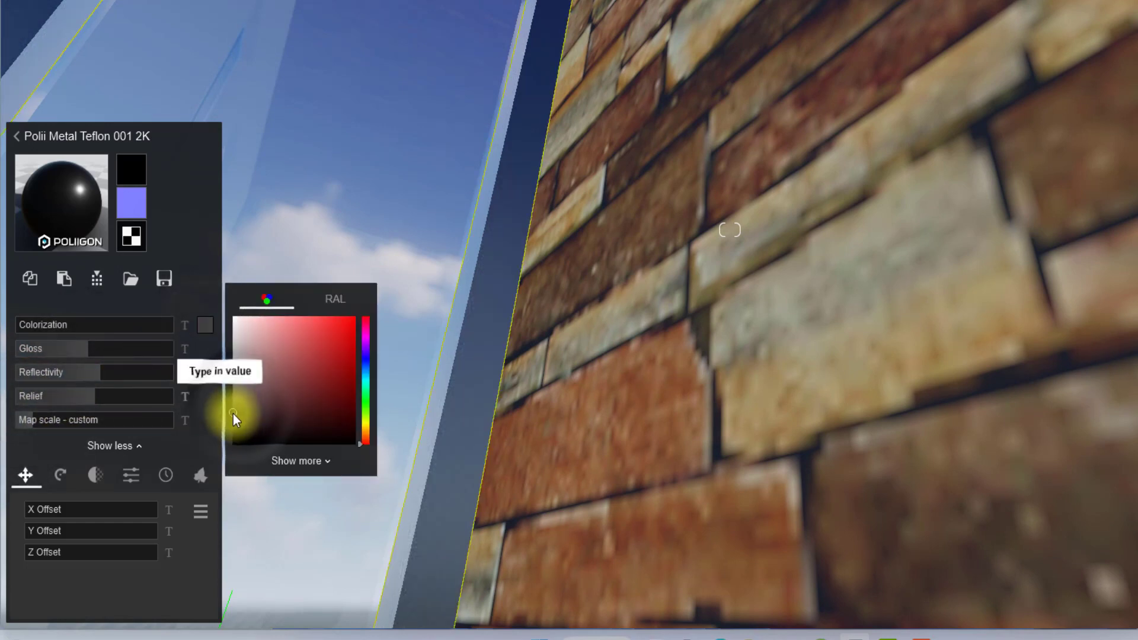
pyautogui.moveTo(76, 337)
pyautogui.moveTo(61, 327); pyautogui.dragTo(136, 329)
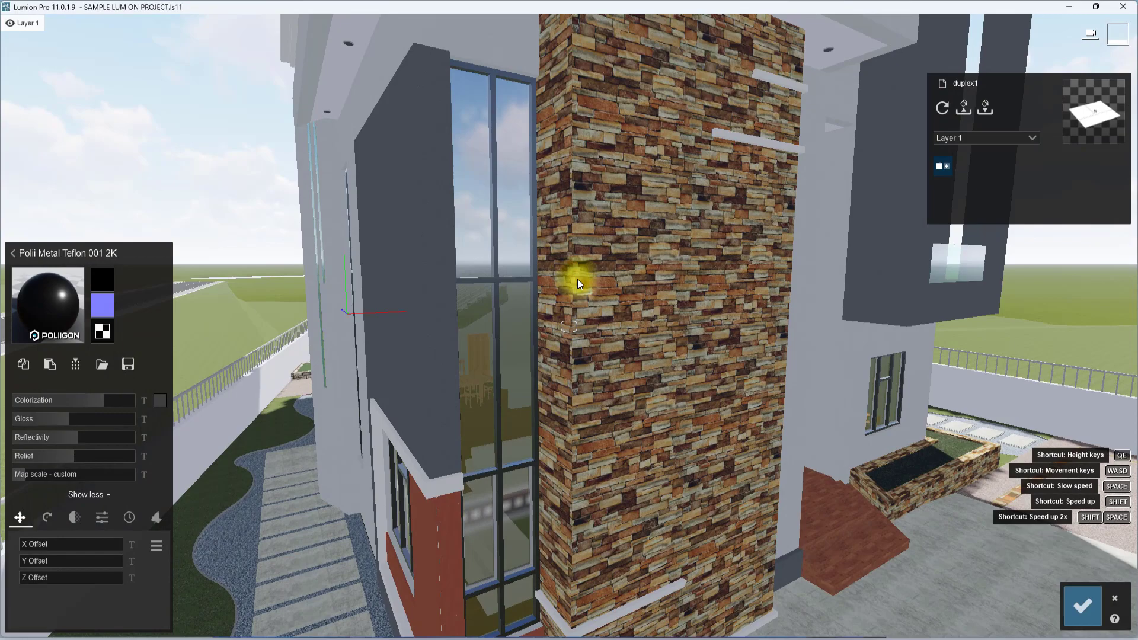
pyautogui.scroll(-5, 634, 314)
pyautogui.click(1088, 607)
# - Replace the tall stone pillar's material with the indoor tile Polii Tiles 23 01 3k and return to its settings
pyautogui.moveTo(956, 417); pyautogui.dragTo(853, 396, button='right')
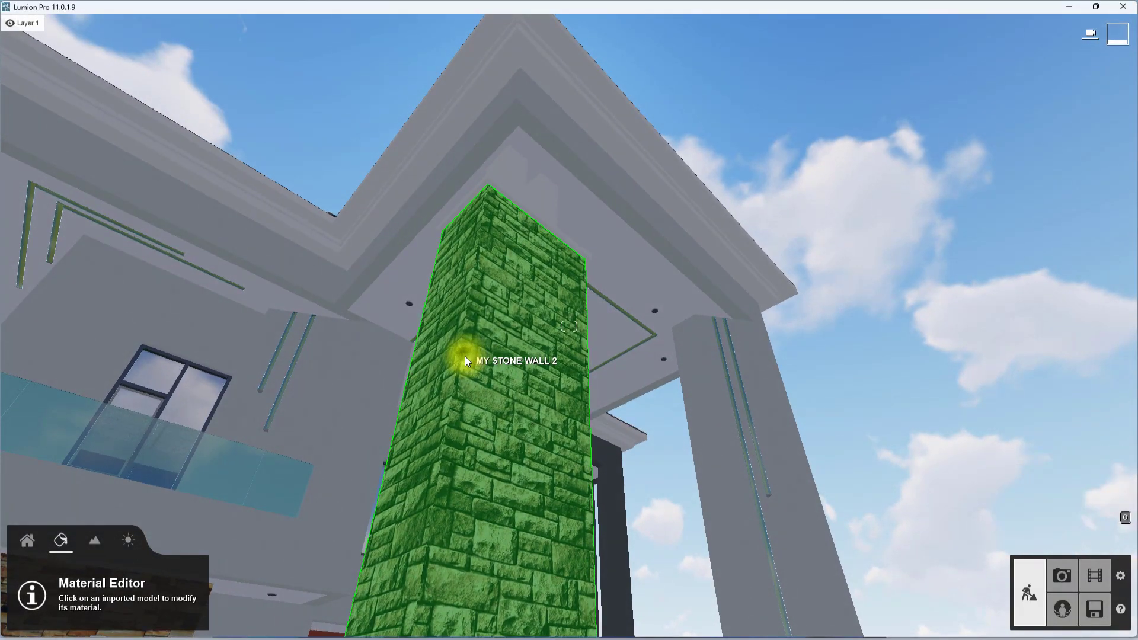
pyautogui.click(466, 358)
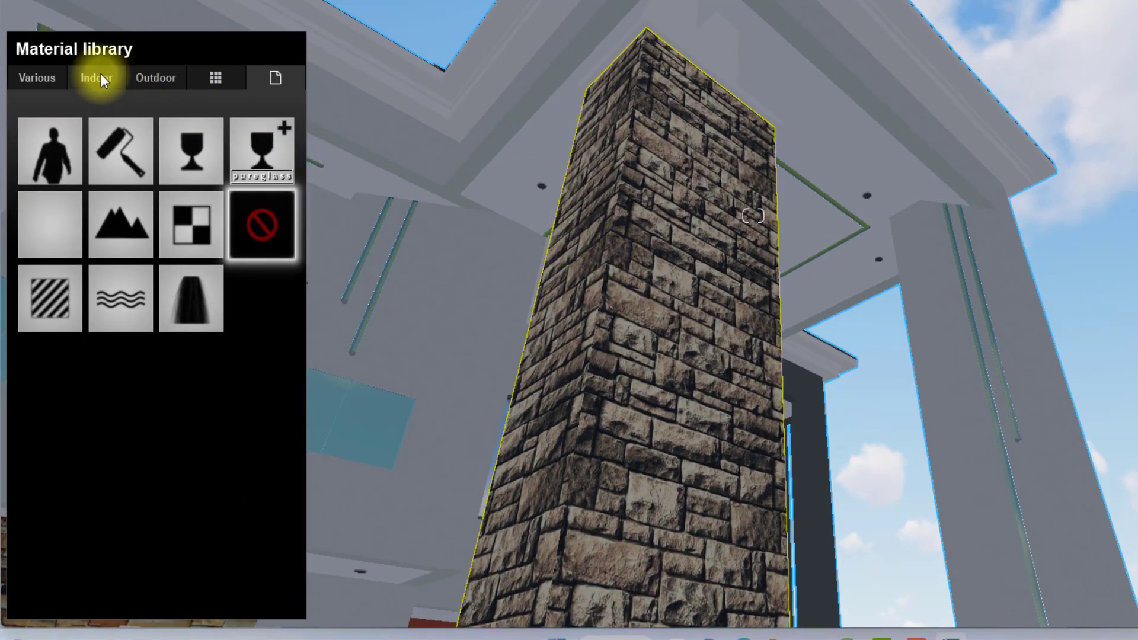
pyautogui.click(103, 78)
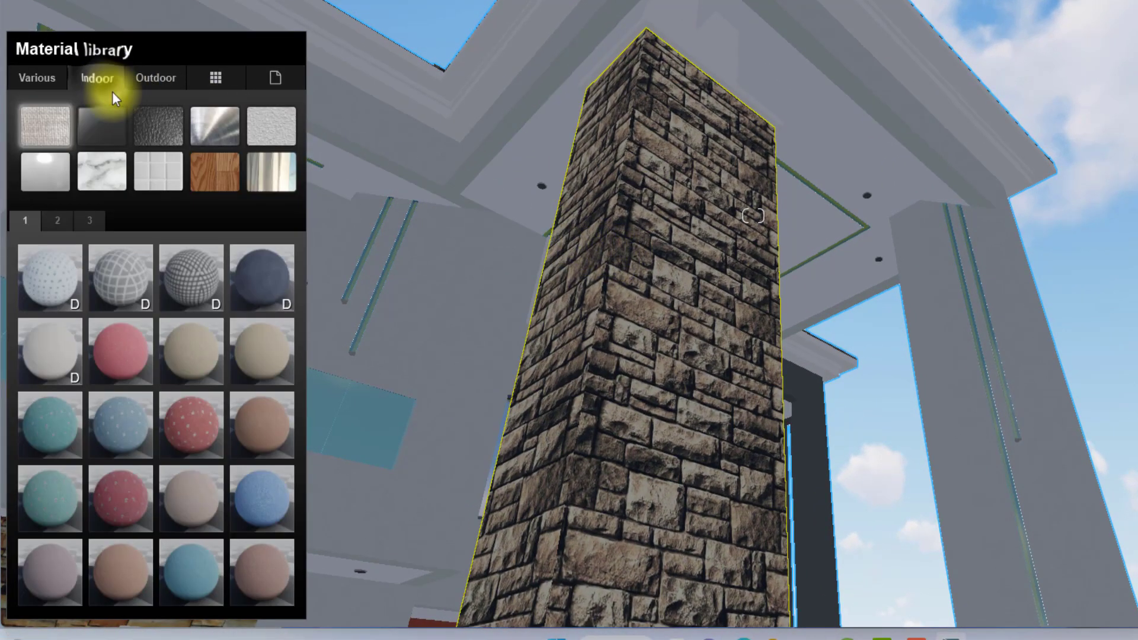
pyautogui.click(166, 174)
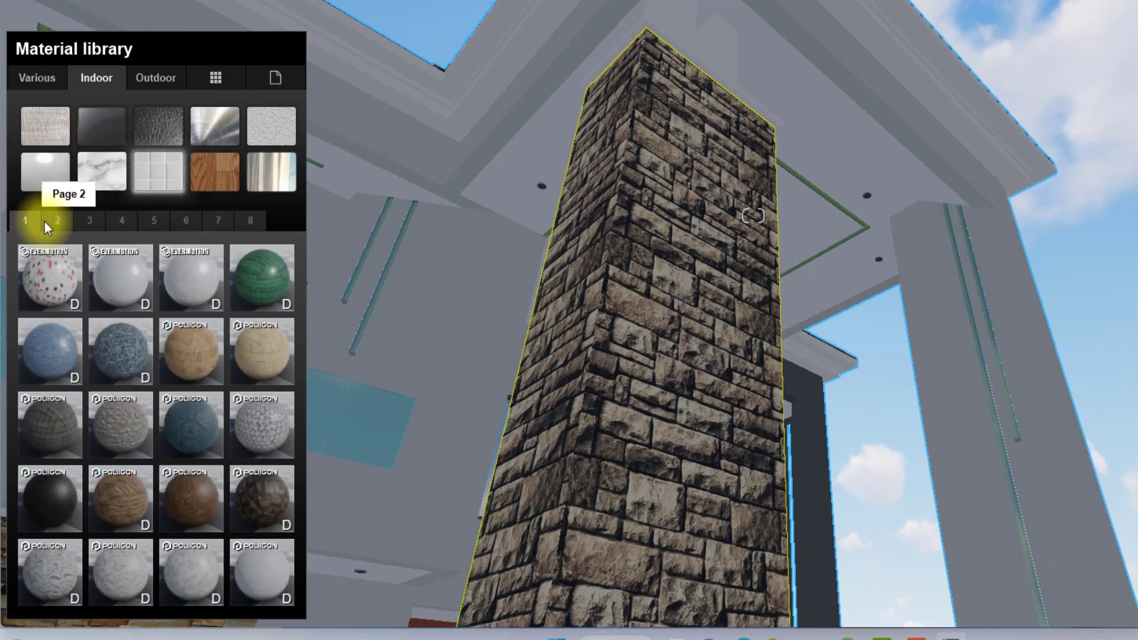
pyautogui.click(85, 225)
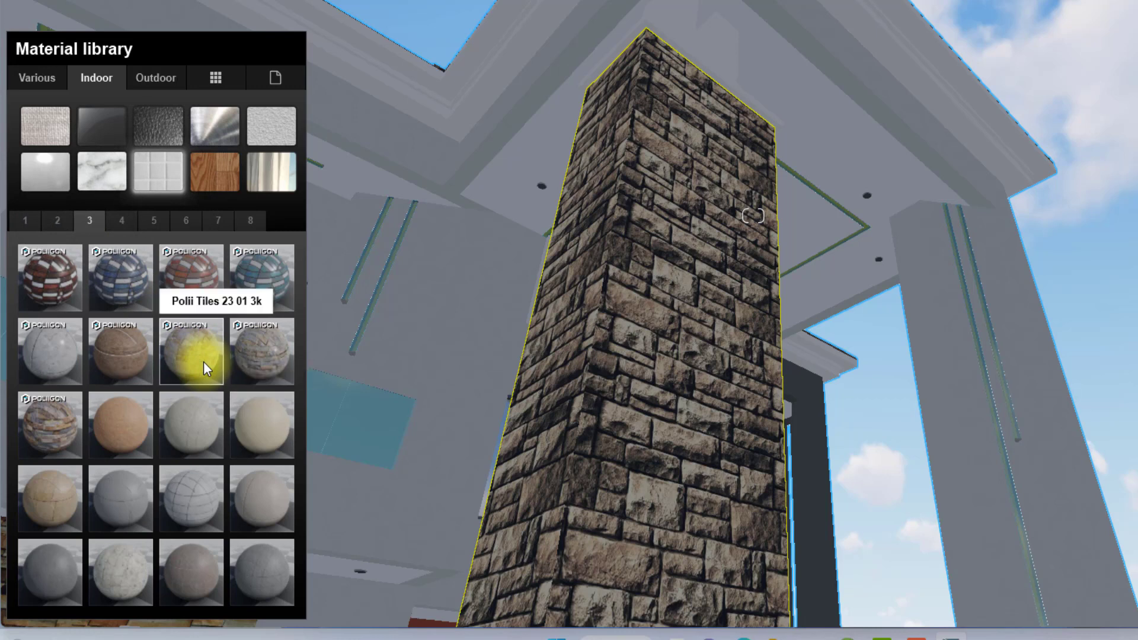
pyautogui.click(191, 346)
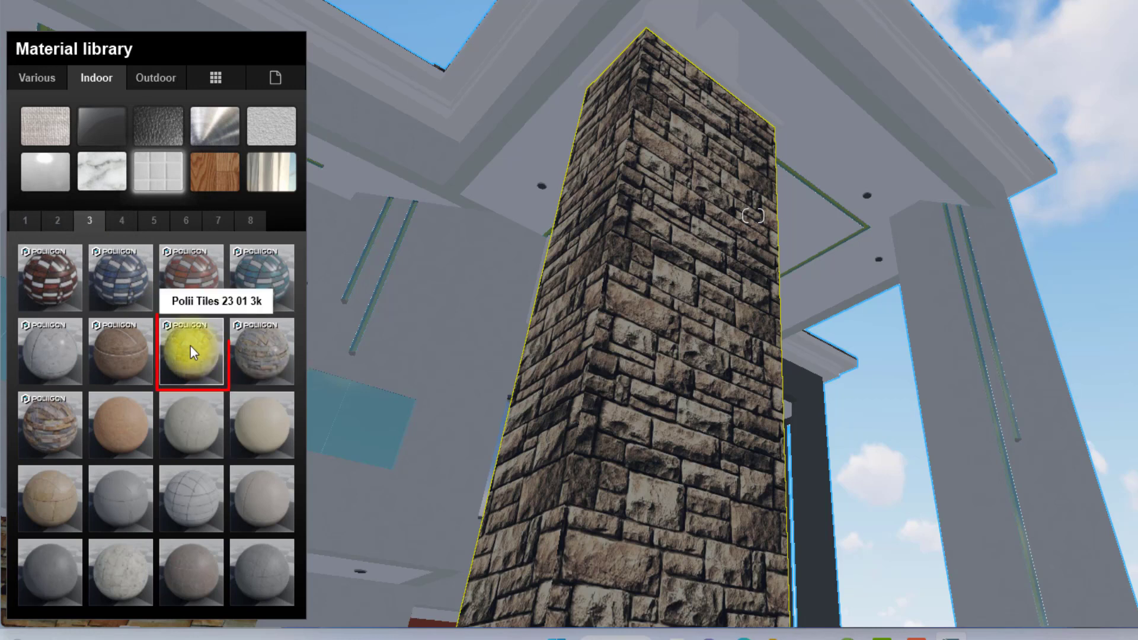
pyautogui.click(730, 287)
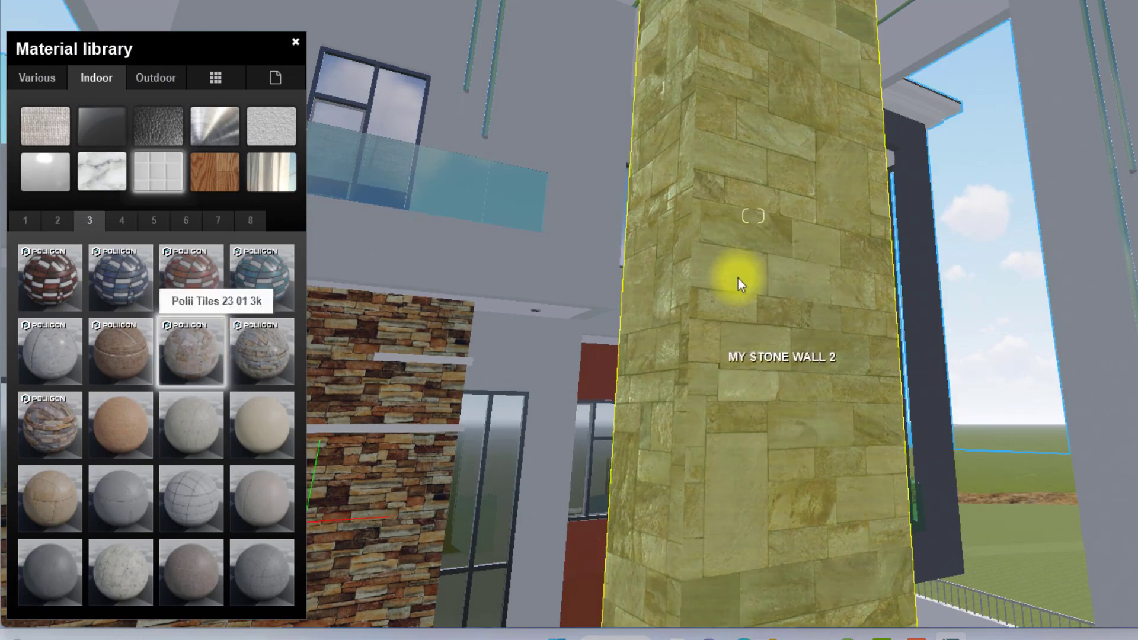
pyautogui.click(738, 278)
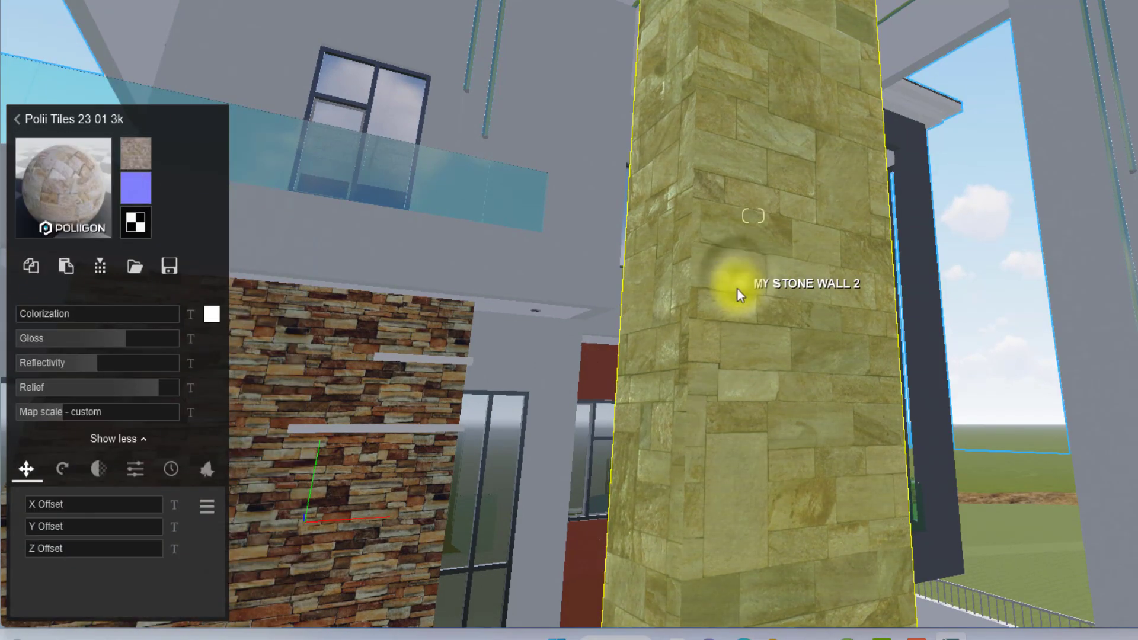
# - Reselect Polii Tiles 23 01 3k in the material library for the stone pillar
pyautogui.moveTo(735, 314); pyautogui.dragTo(736, 314, button='right')
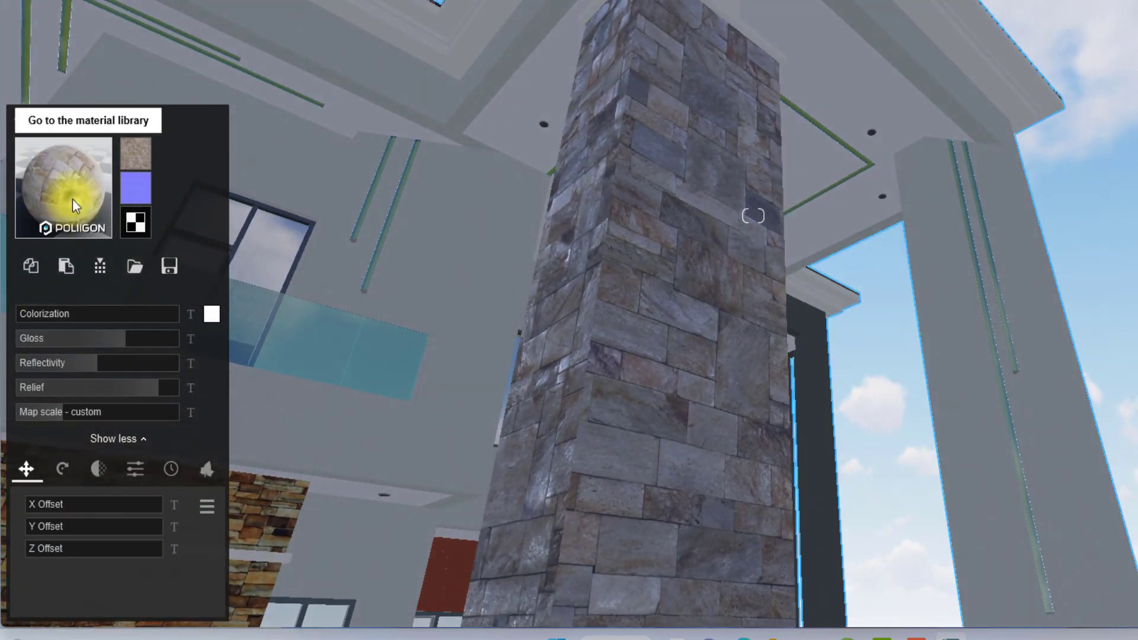
pyautogui.click(73, 199)
pyautogui.click(182, 351)
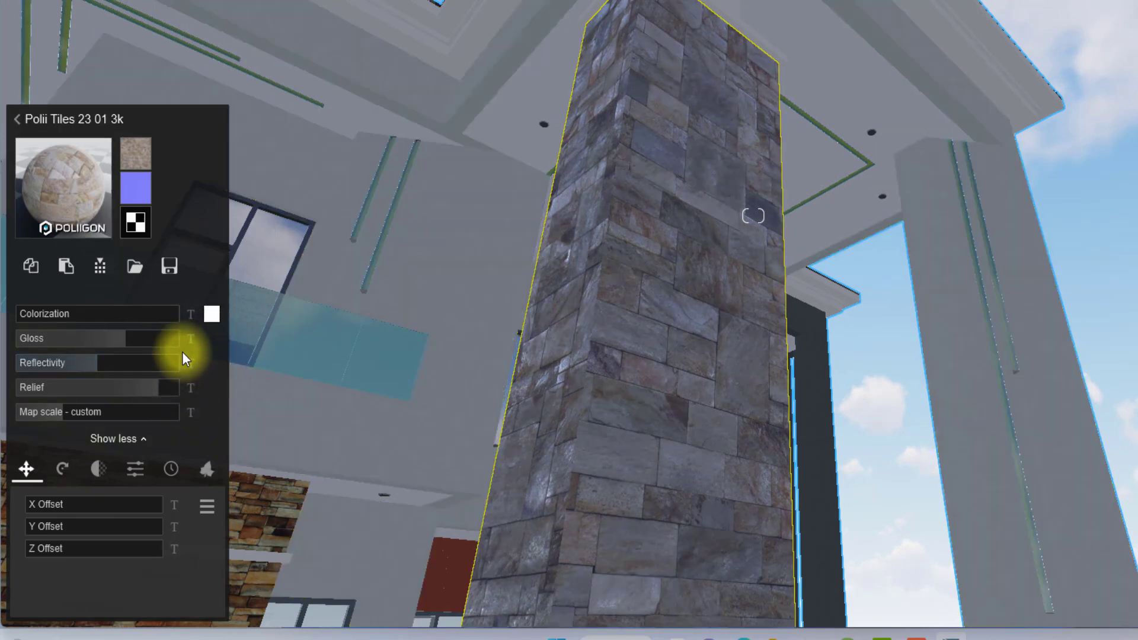
# - Lower the pillar tiles' gloss strongly, set their reflectivity to about 0.4 and raise their relief close to maximum
pyautogui.press('w')
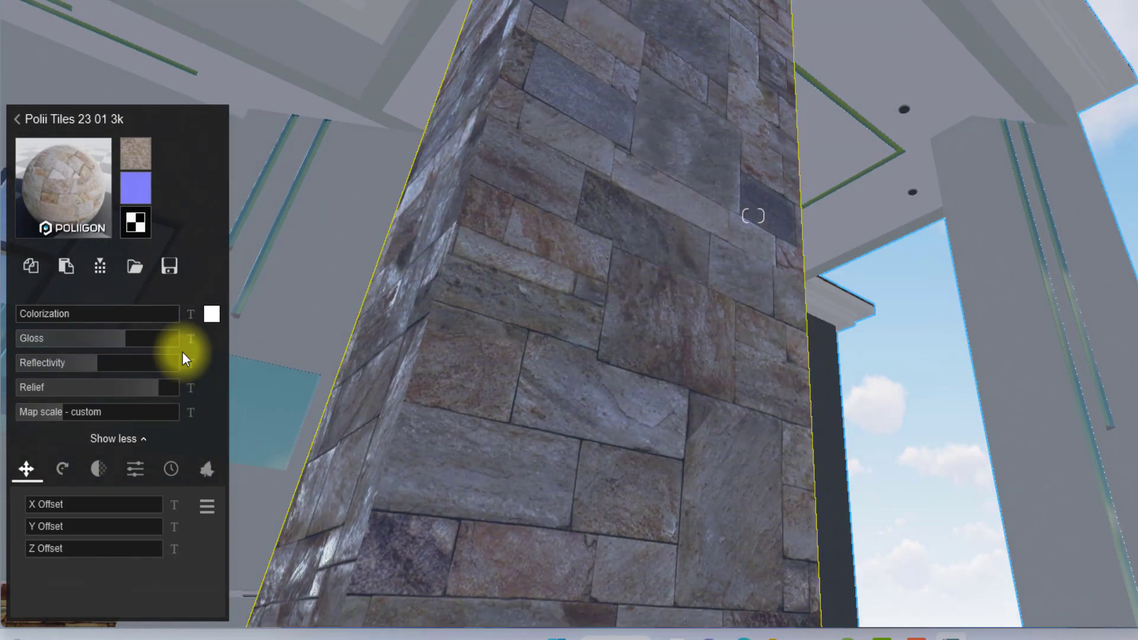
pyautogui.moveTo(182, 352); pyautogui.dragTo(46, 361)
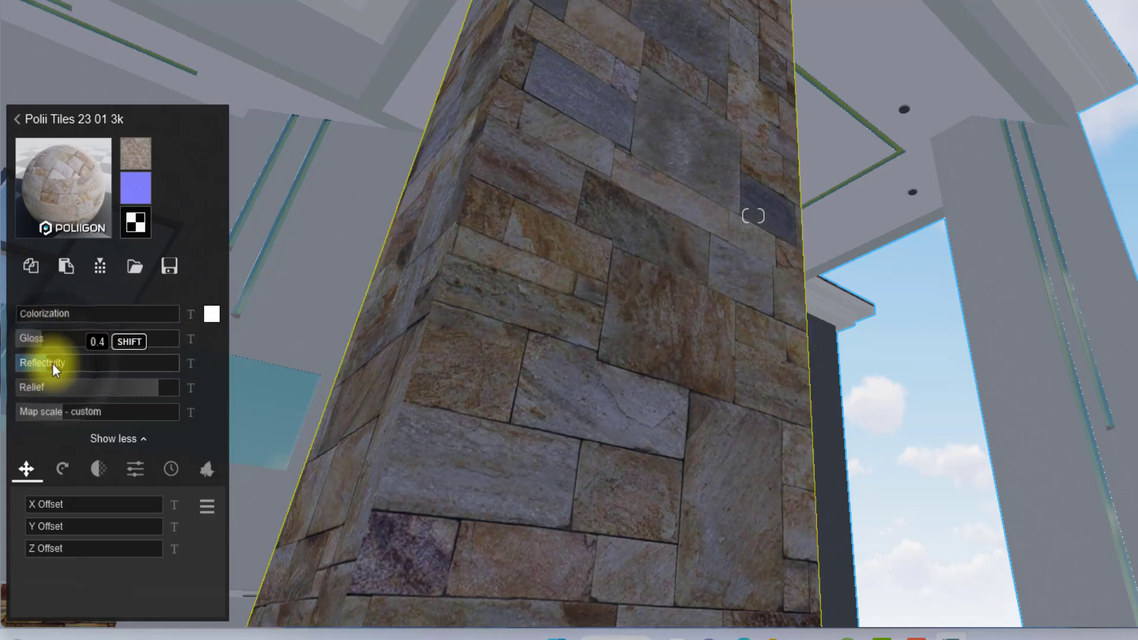
pyautogui.moveTo(162, 394); pyautogui.dragTo(172, 394)
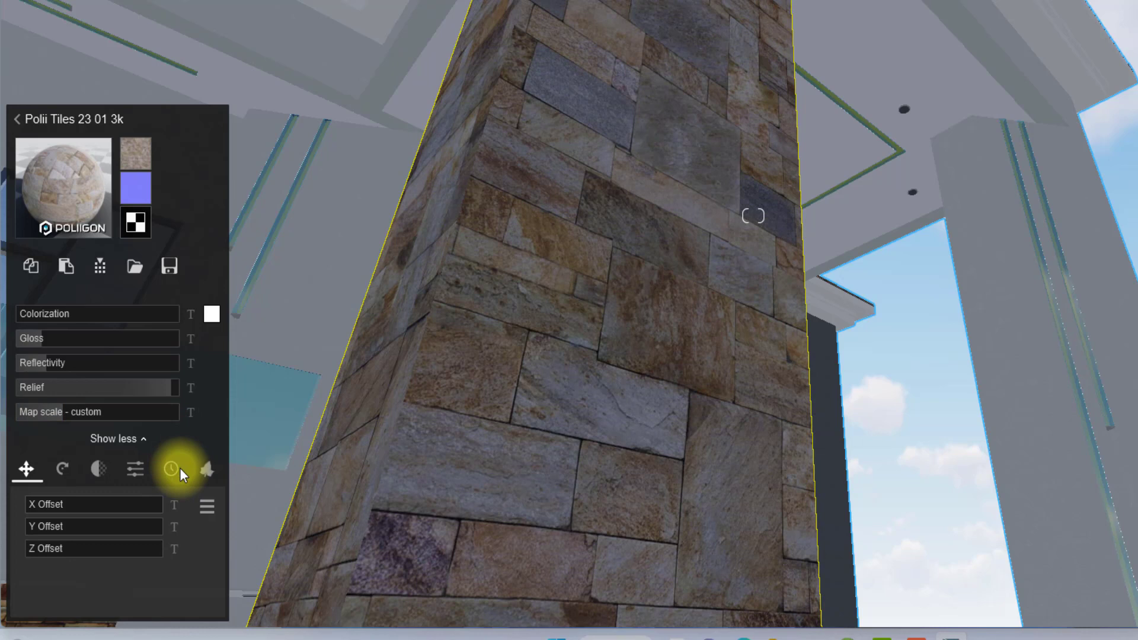
# - Add a slight amount of stone weathering to the pillar's Polii Tiles 23 01 3k material
pyautogui.click(179, 468)
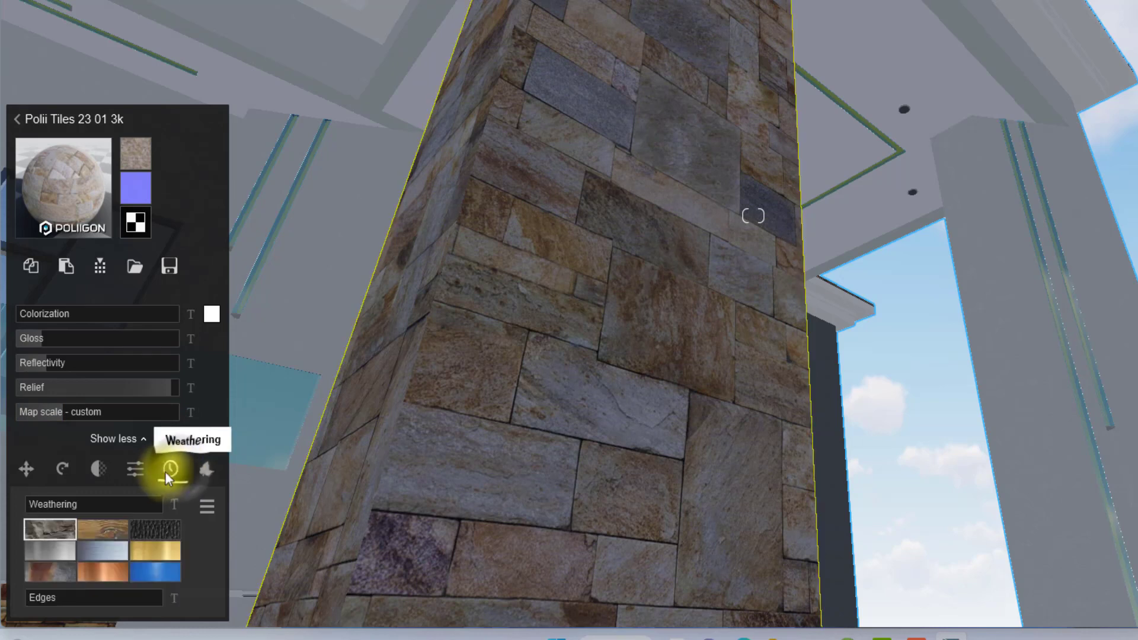
pyautogui.moveTo(44, 503)
pyautogui.mouseDown()
pyautogui.moveTo(133, 506)
pyautogui.moveTo(39, 507)
pyautogui.mouseUp()
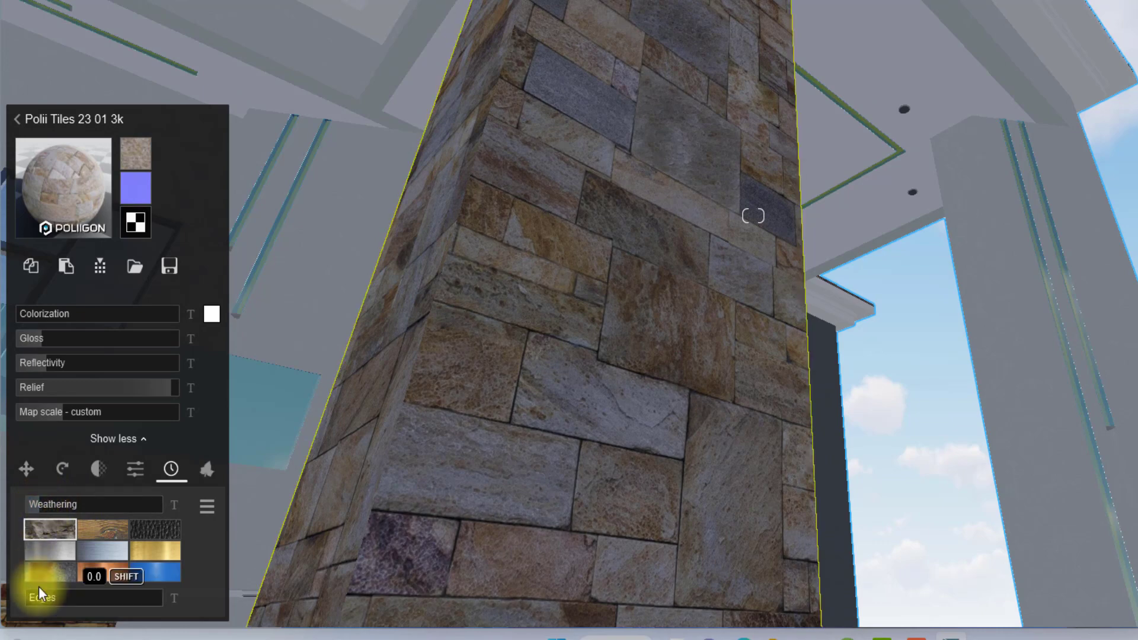
pyautogui.moveTo(577, 416); pyautogui.dragTo(596, 383, button='right')
pyautogui.moveTo(686, 325); pyautogui.dragTo(526, 456, button='right')
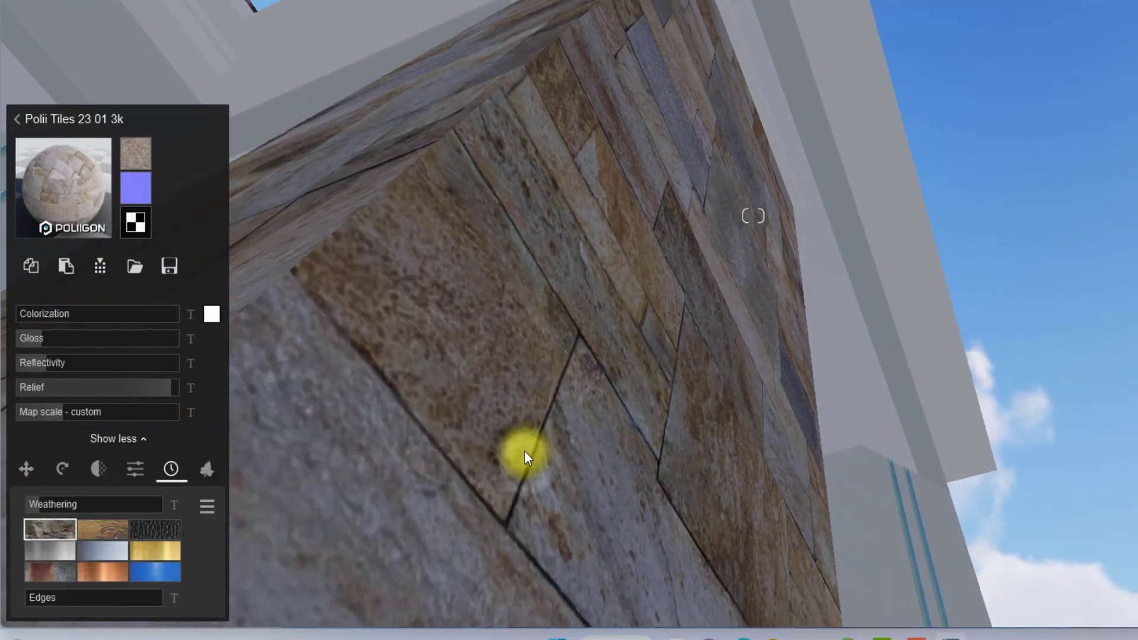
pyautogui.scroll(-5, 525, 452)
# - Set the Edges weathering of the pillar tiles to about 0.4
pyautogui.moveTo(43, 603)
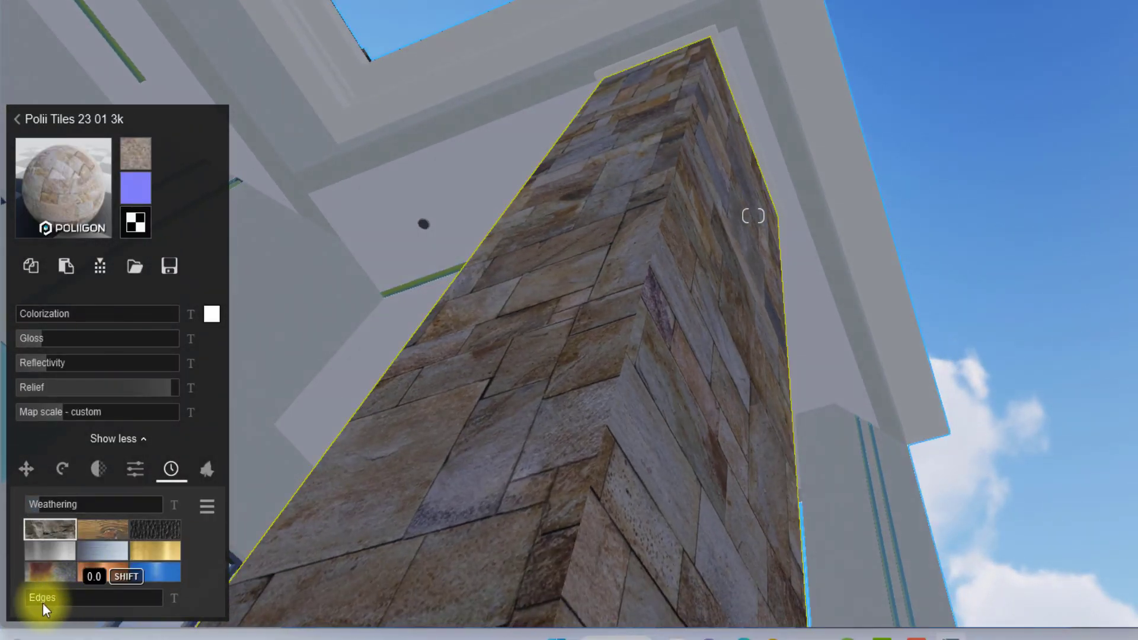
pyautogui.moveTo(43, 603); pyautogui.dragTo(90, 605)
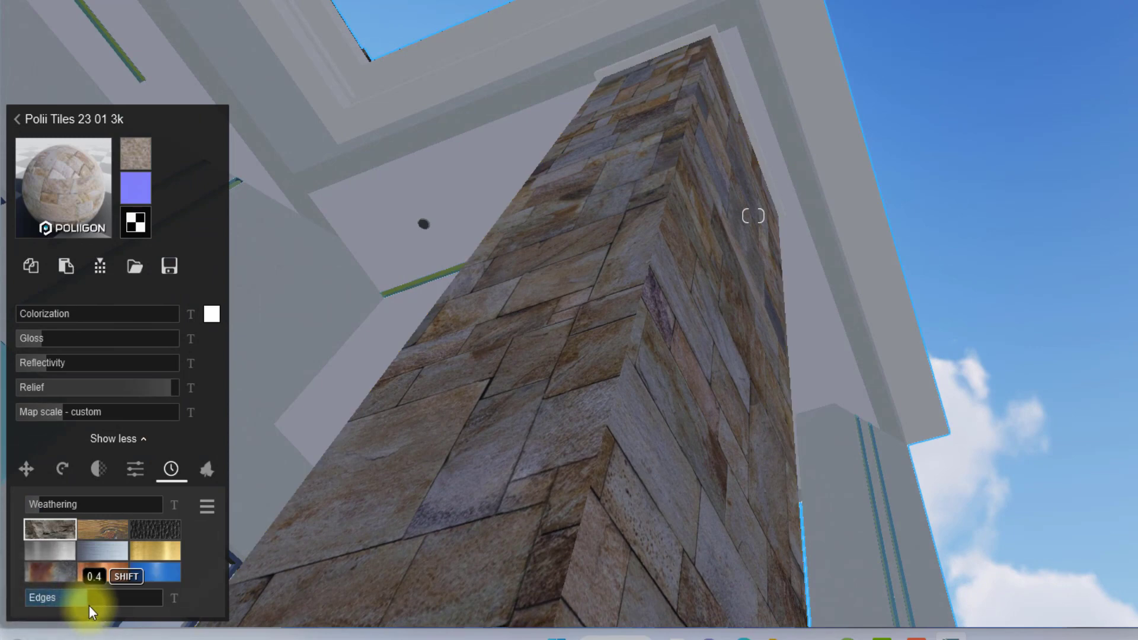
pyautogui.moveTo(956, 273); pyautogui.dragTo(1098, 306, button='right')
pyautogui.scroll(-4, 959, 274)
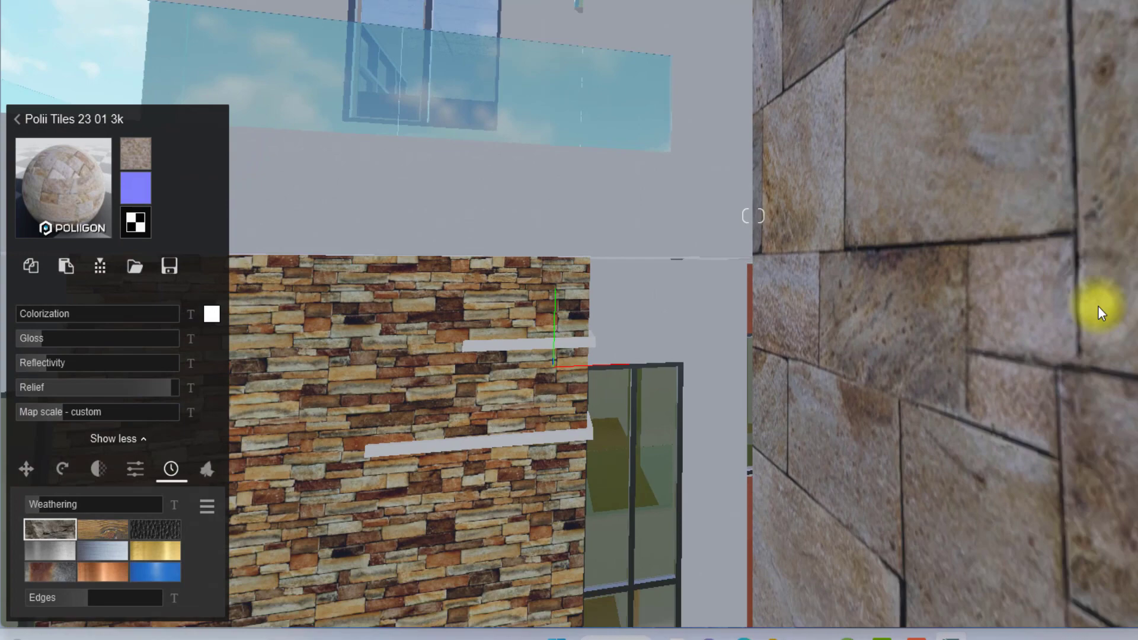
pyautogui.scroll(-4, 1099, 306)
pyautogui.moveTo(90, 600)
pyautogui.mouseDown()
pyautogui.moveTo(108, 601)
pyautogui.moveTo(90, 599)
pyautogui.mouseUp()
pyautogui.press('s')
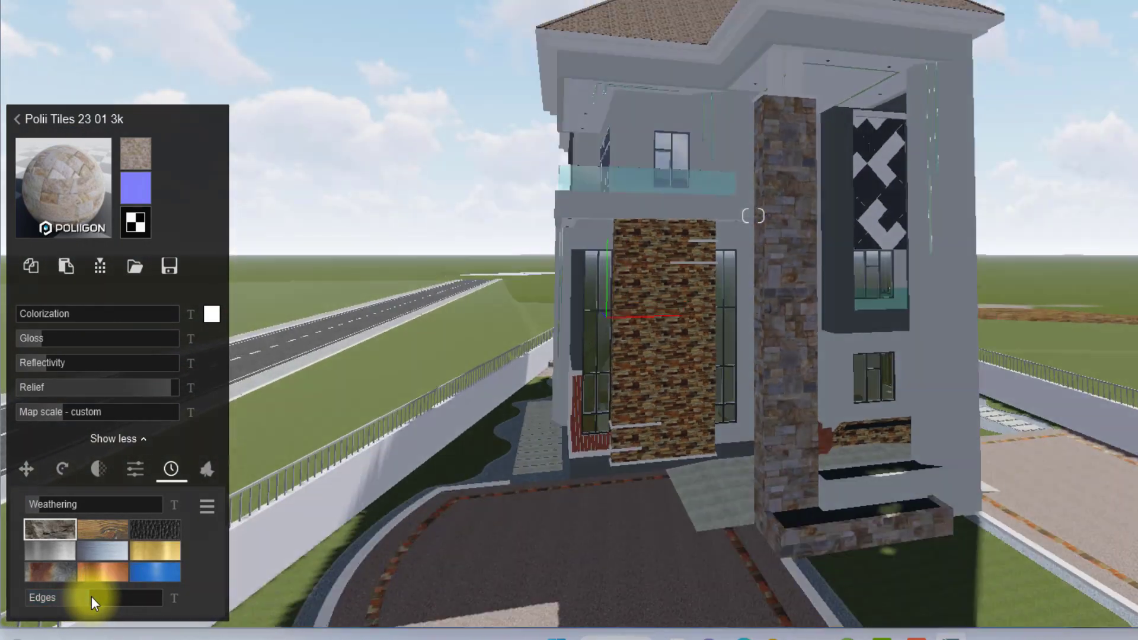
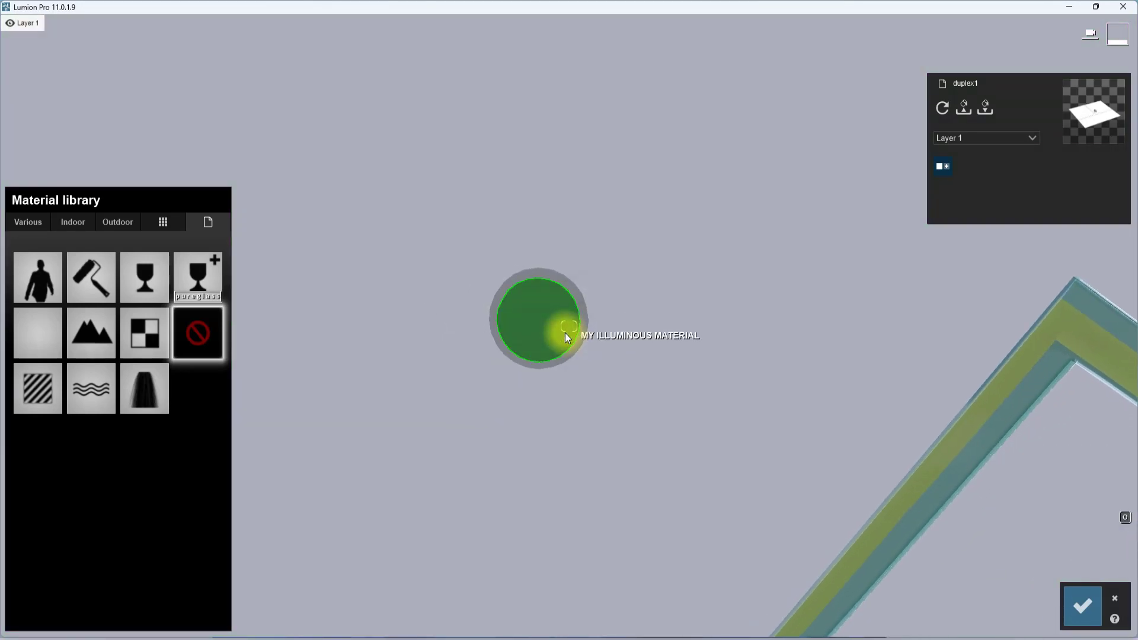
# - Apply the indoor metal material Gold to the round ceiling light surface, MY ILLUMINOUS MATERIAL
pyautogui.click(543, 307)
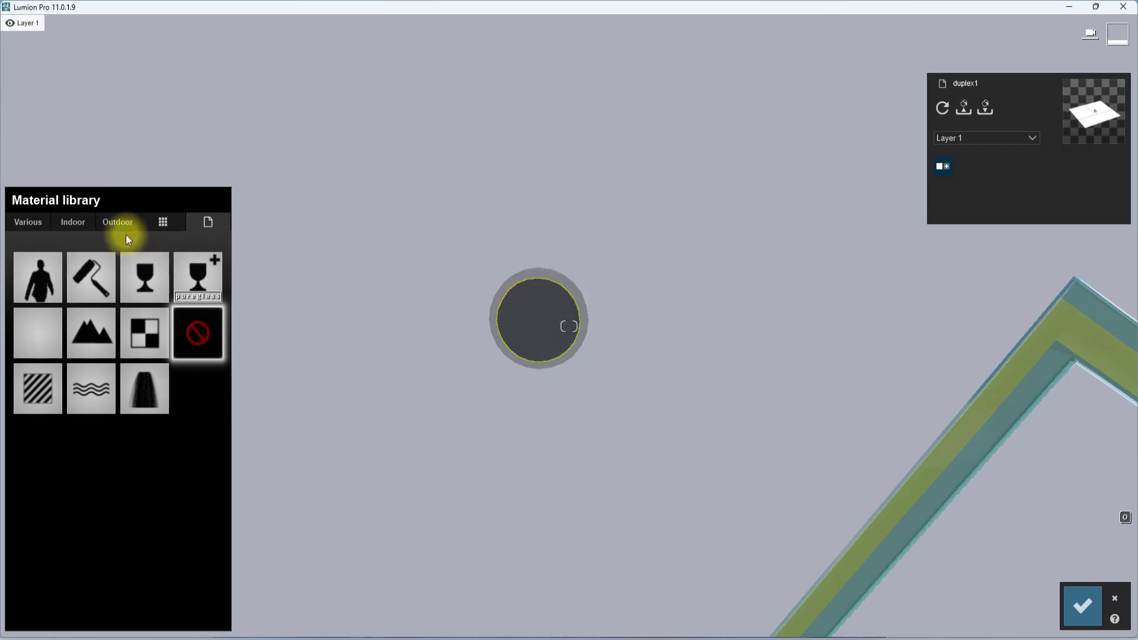
pyautogui.click(75, 226)
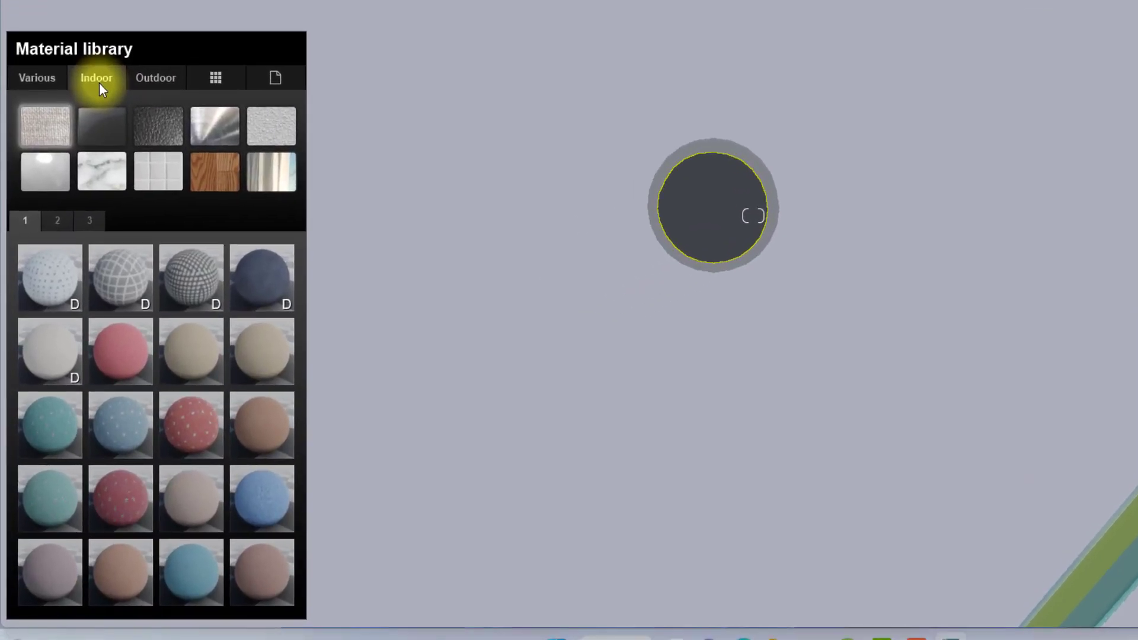
pyautogui.click(206, 130)
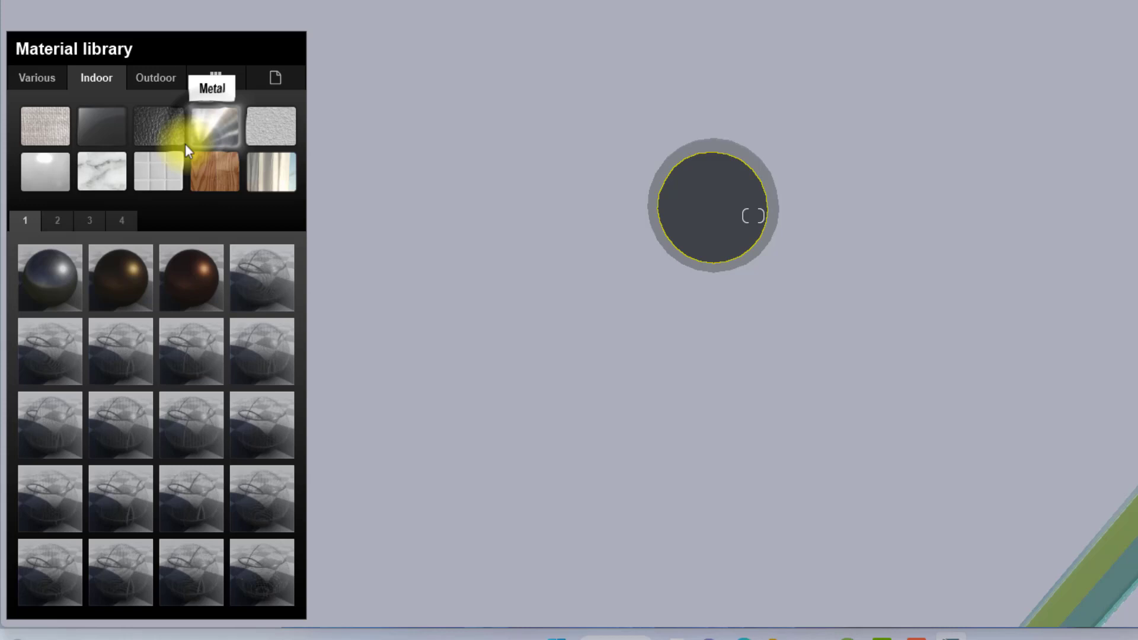
pyautogui.click(58, 221)
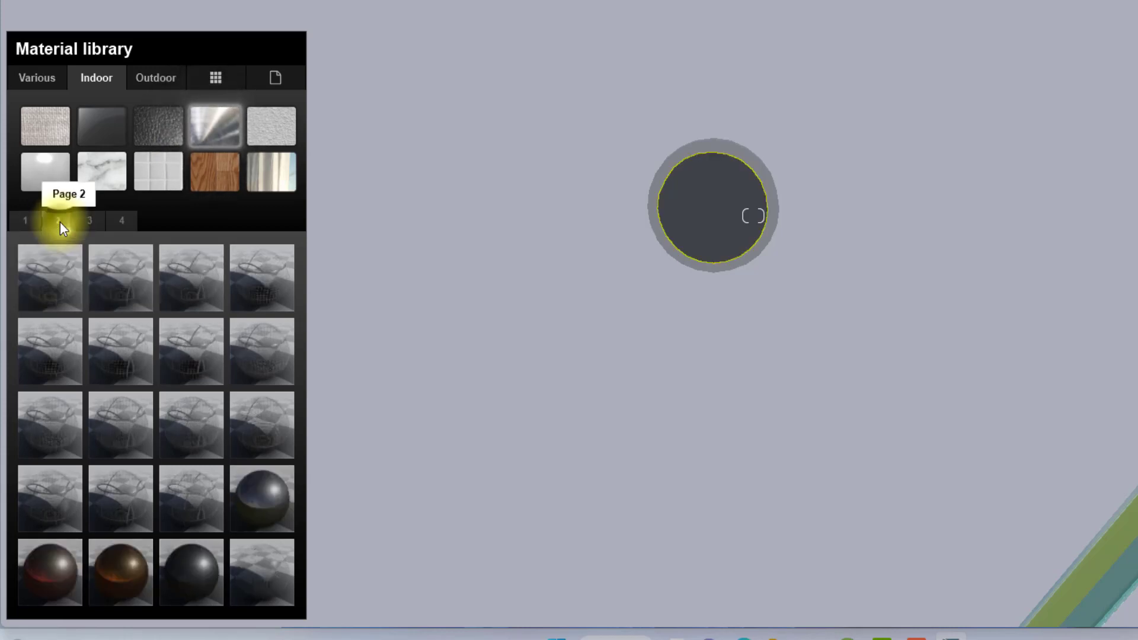
pyautogui.click(103, 586)
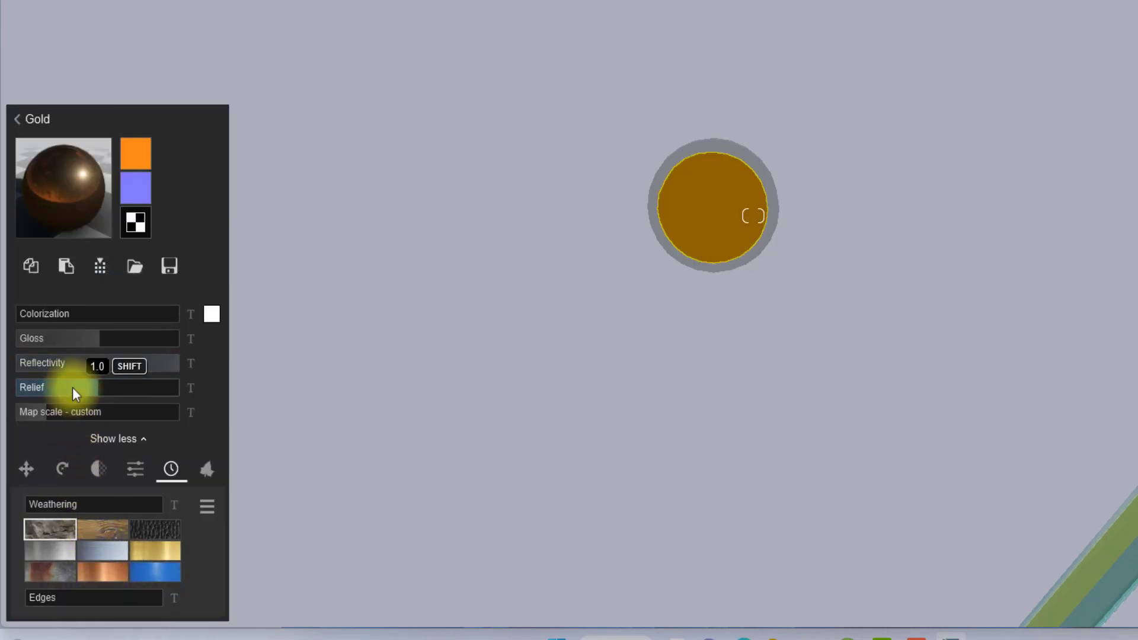
# - Lower the ceiling light's relief, reflectivity and gloss to 0 and set its map scale to imported
pyautogui.moveTo(73, 387); pyautogui.dragTo(13, 385)
pyautogui.moveTo(124, 360); pyautogui.dragTo(5, 364)
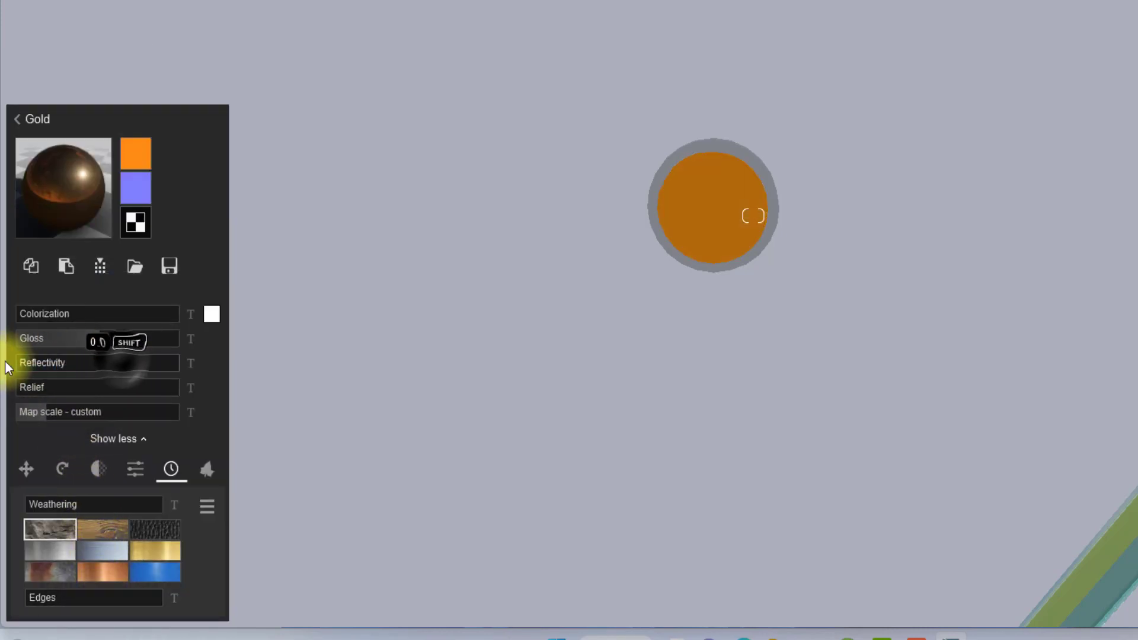
pyautogui.moveTo(90, 347); pyautogui.dragTo(66, 345)
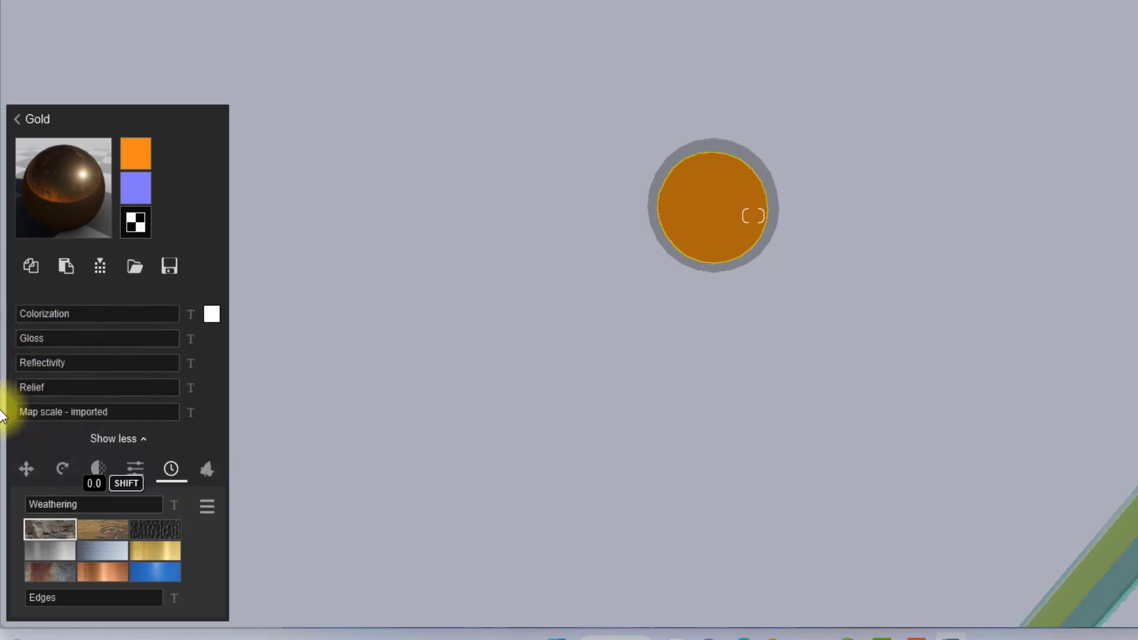
# - Raise the emissive value of the ceiling light's Gold material close to maximum
pyautogui.click(134, 472)
pyautogui.scroll(4, 134, 474)
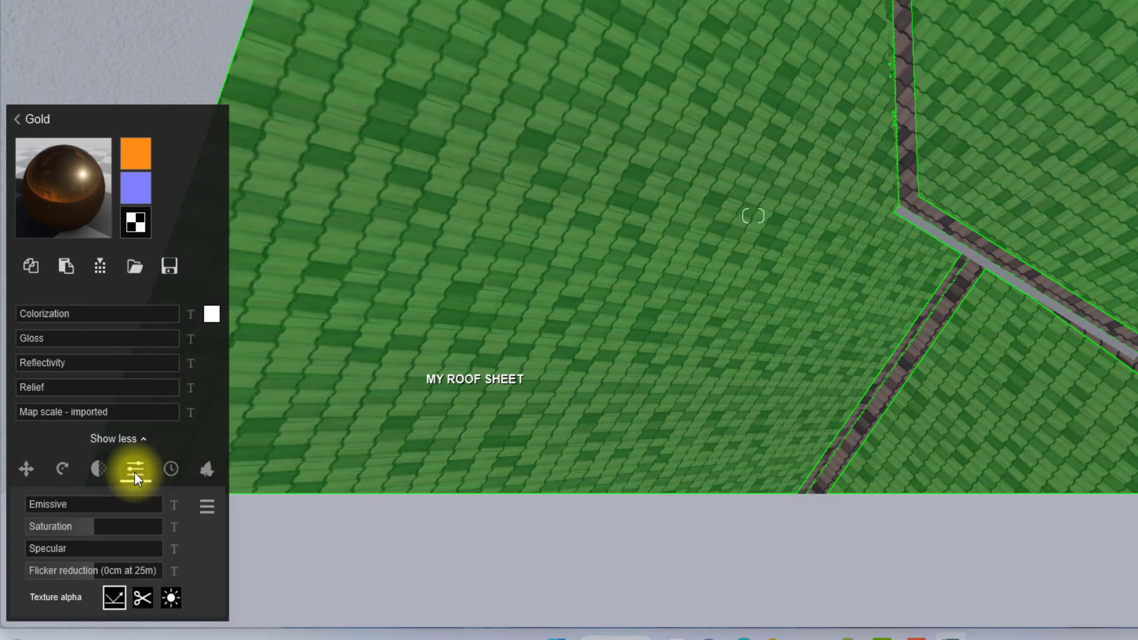
pyautogui.scroll(-5, 134, 474)
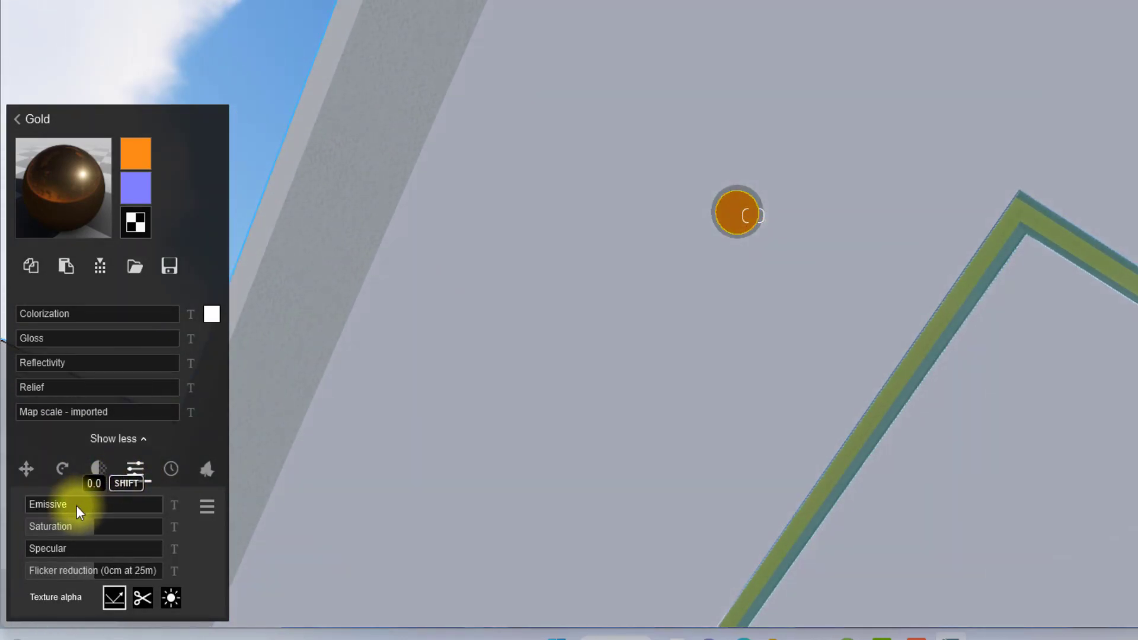
pyautogui.keyDown('shift'); pyautogui.moveTo(76, 507); pyautogui.dragTo(94, 529); pyautogui.keyUp('shift')
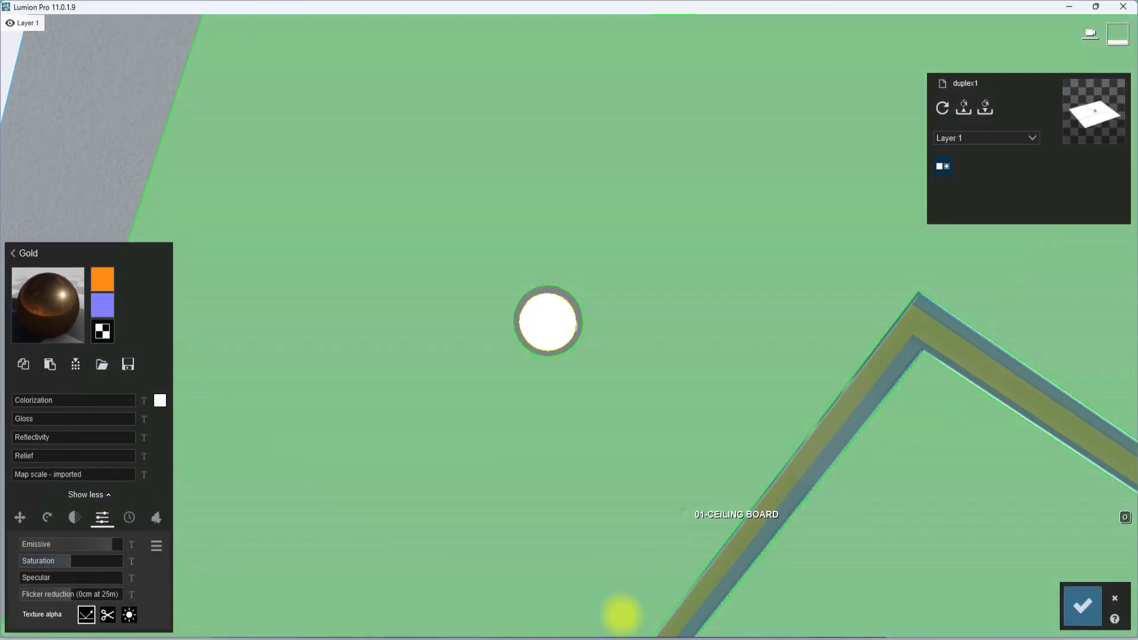
pyautogui.press('s')
pyautogui.moveTo(623, 616); pyautogui.dragTo(606, 396, button='right')
pyautogui.scroll(10, 464, 309)
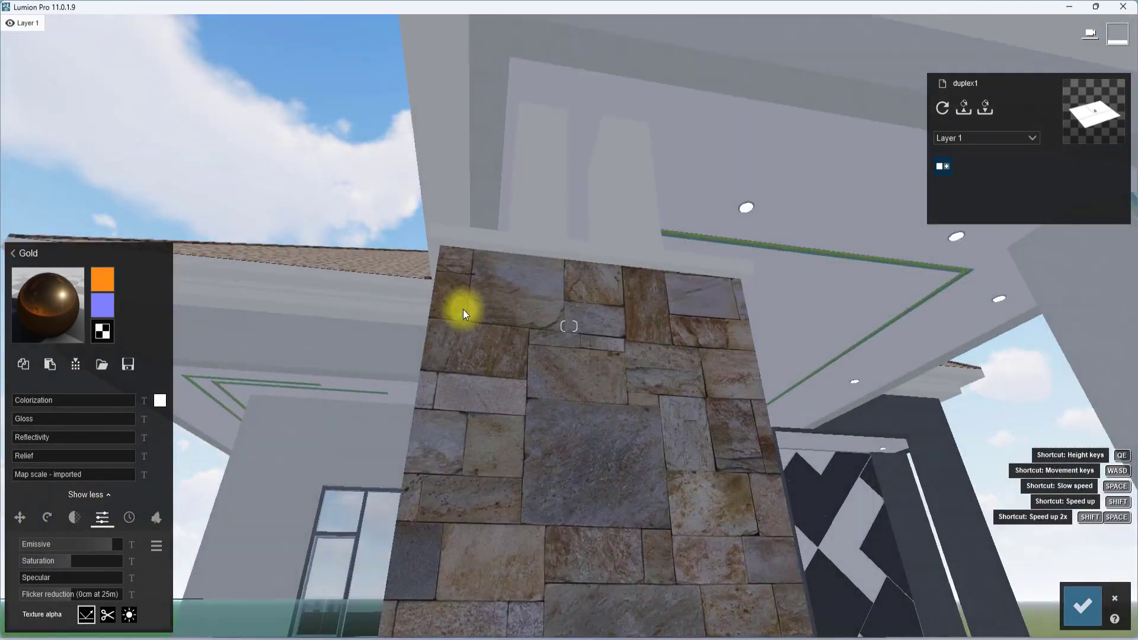
# - Copy the emissive Gold material and paste it onto the ceiling light strips, MY ILLUMINOUS GOLD
pyautogui.scroll(3, 464, 309)
pyautogui.scroll(-3, 464, 309)
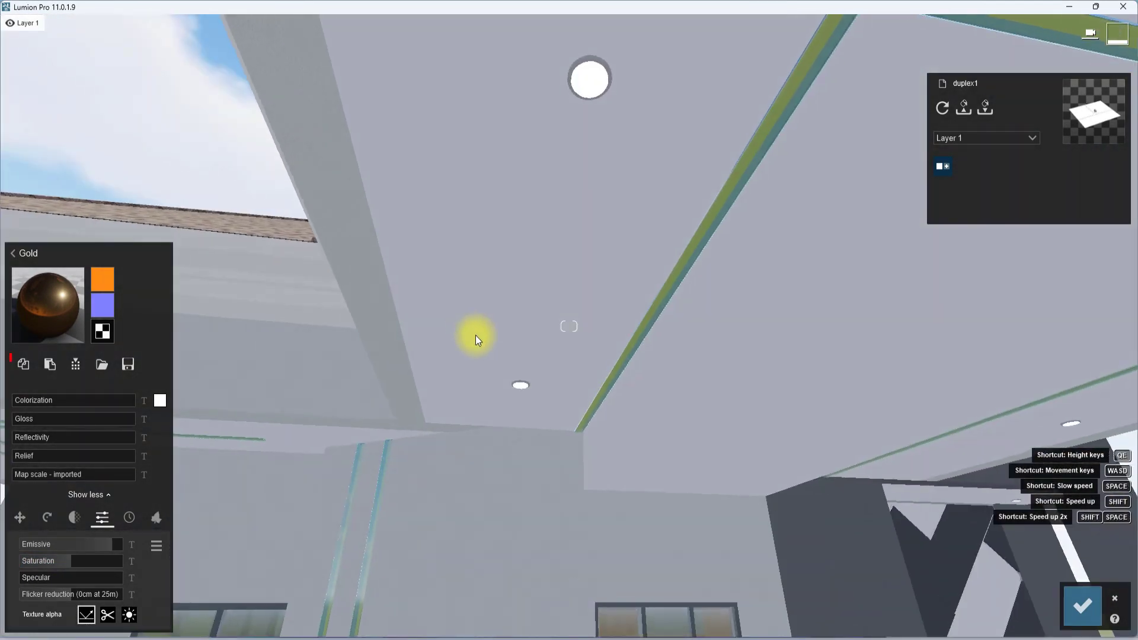
pyautogui.moveTo(475, 336); pyautogui.dragTo(535, 357, button='right')
pyautogui.scroll(4, 535, 357)
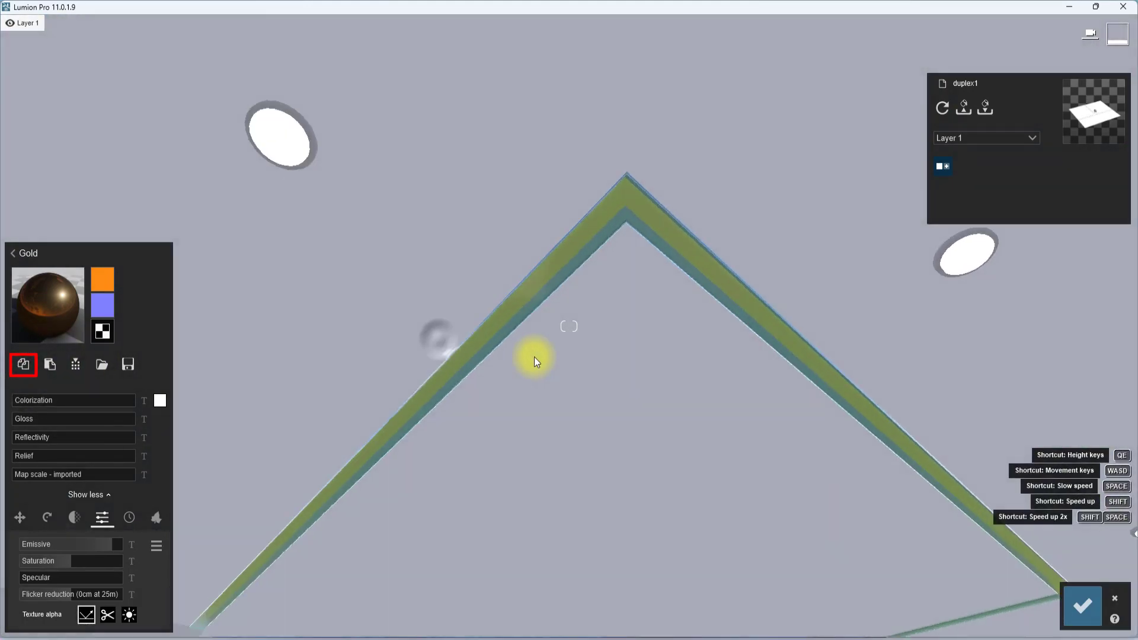
pyautogui.scroll(4, 534, 357)
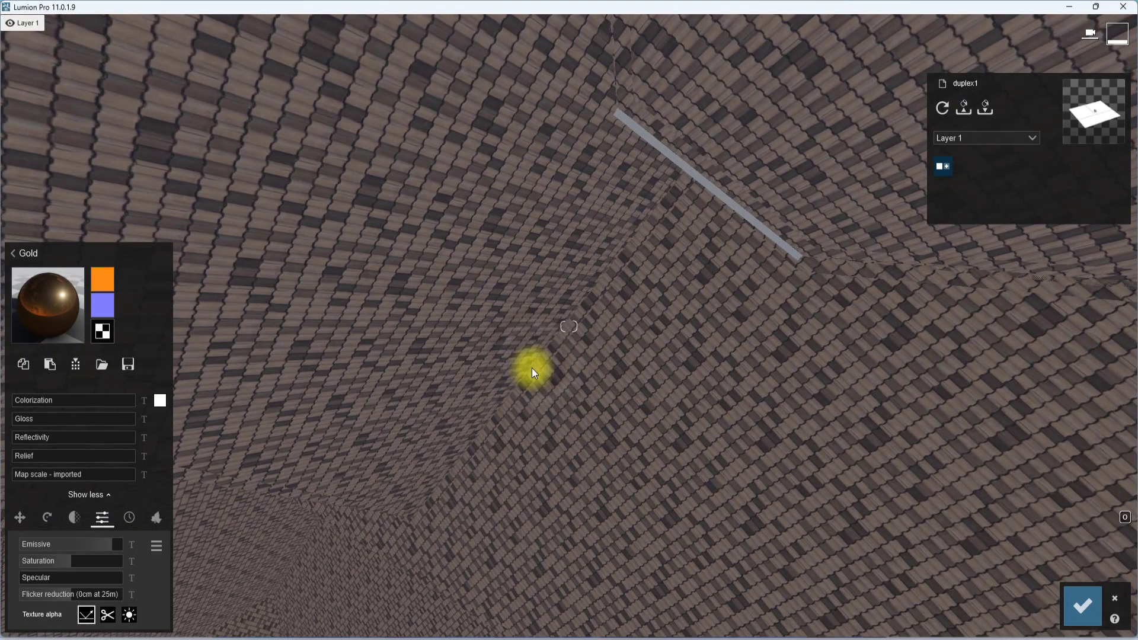
pyautogui.scroll(-2, 532, 368)
pyautogui.moveTo(532, 368); pyautogui.dragTo(570, 333, button='right')
pyautogui.scroll(2, 570, 333)
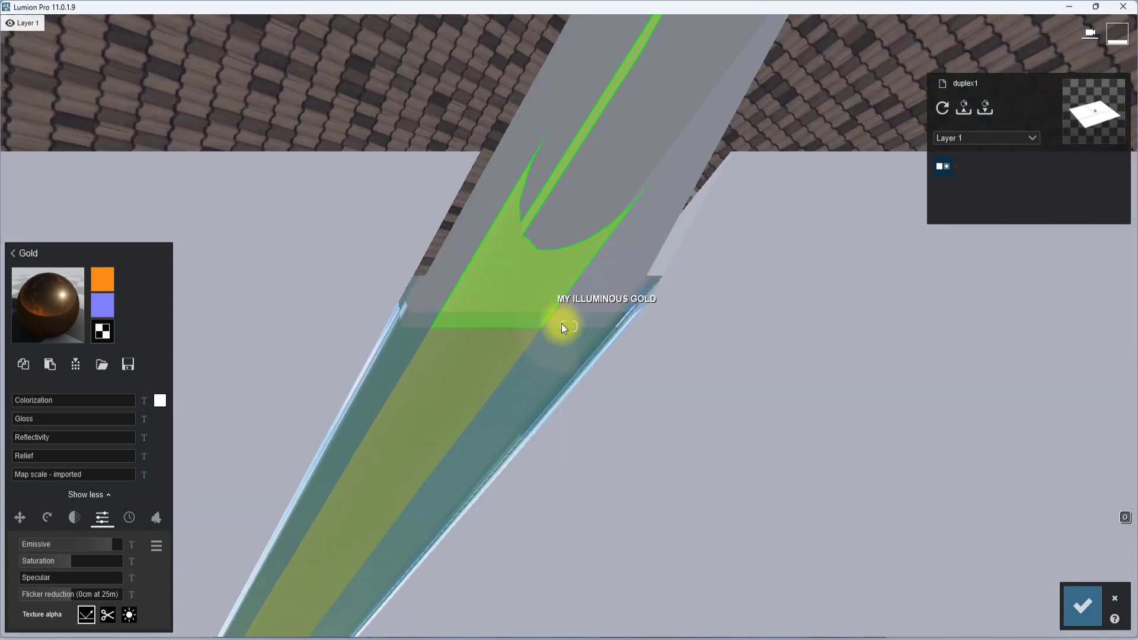
pyautogui.click(524, 280)
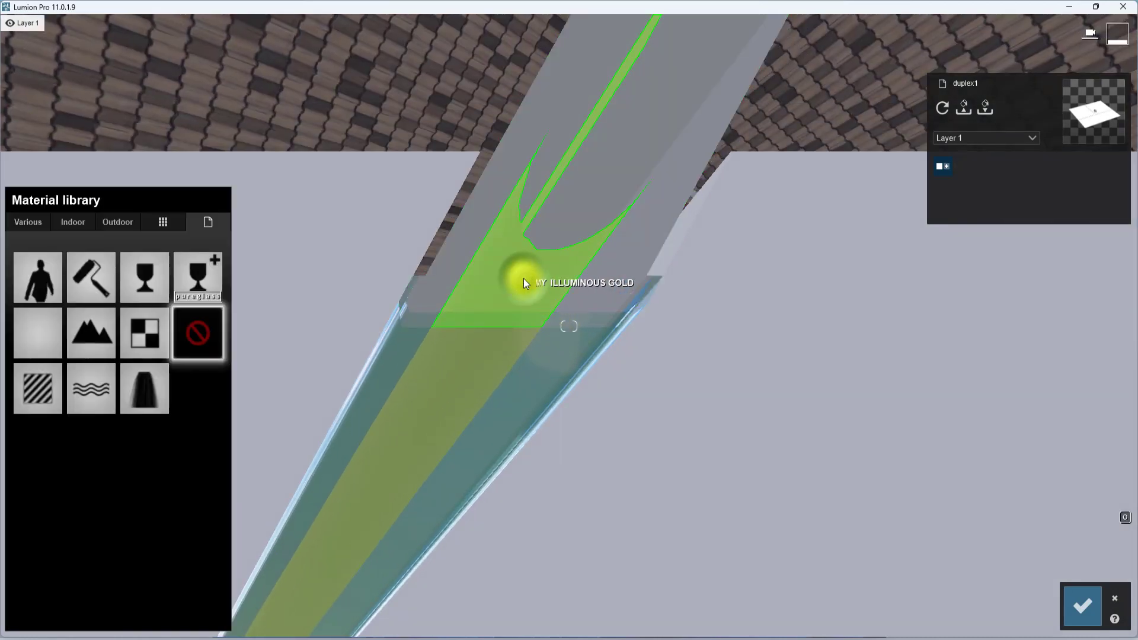
pyautogui.click(84, 294)
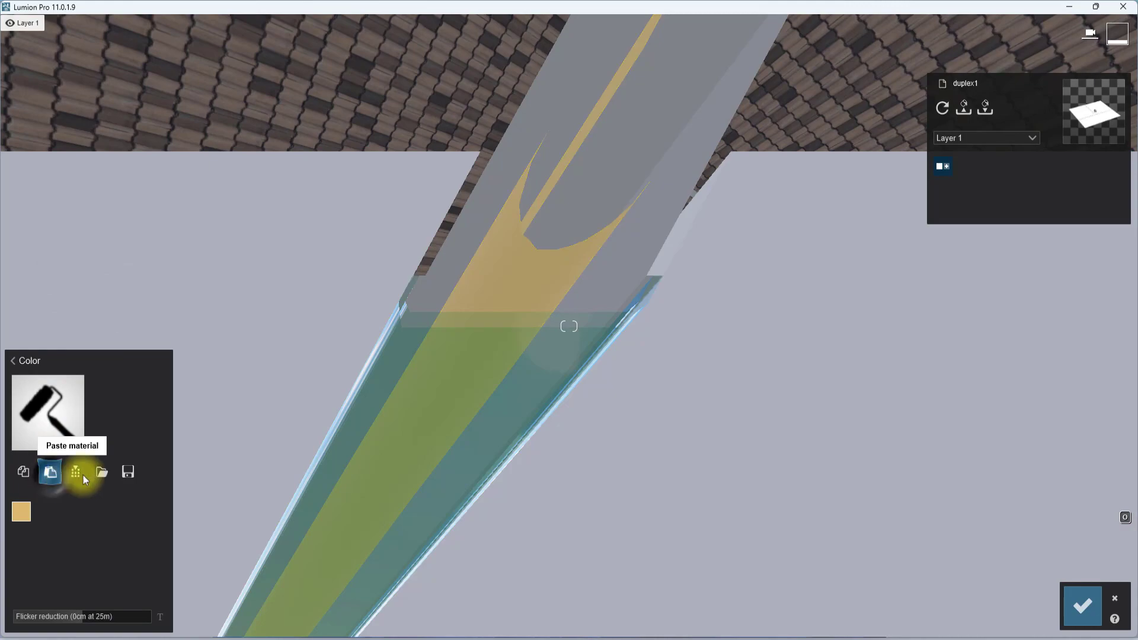
pyautogui.click(50, 474)
pyautogui.scroll(-10, 561, 422)
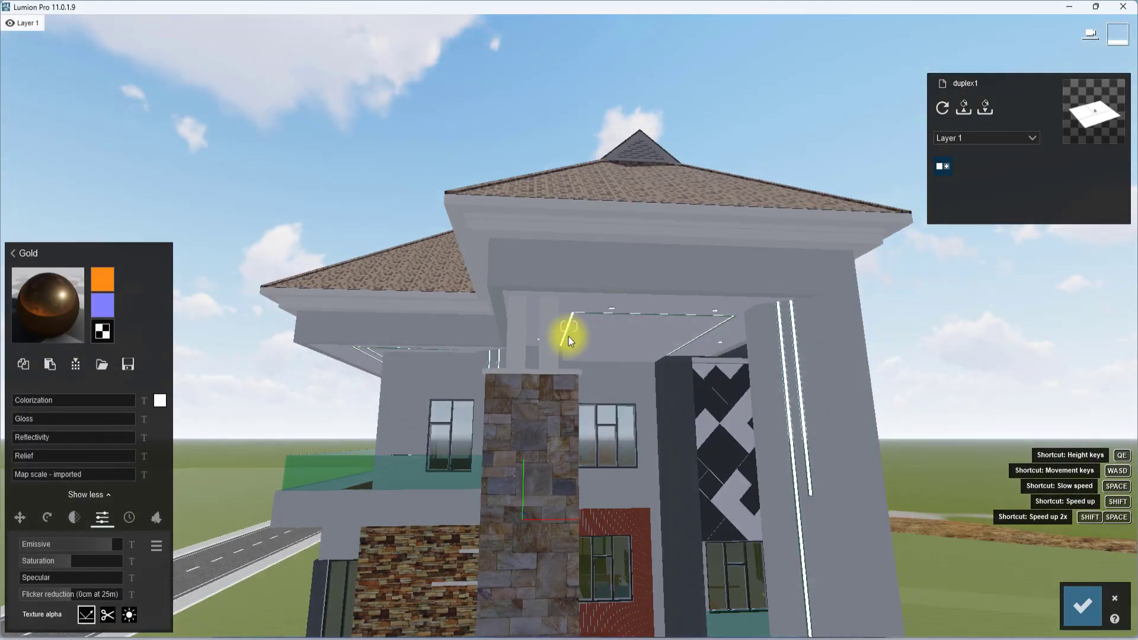
# - Replace the MY ROOF SHEET material with the outdoor roof material Polii Roof SlateGreyNew 001 2K
pyautogui.moveTo(568, 337); pyautogui.dragTo(503, 311, button='right')
pyautogui.press('w')
pyautogui.scroll(-10, 498, 300)
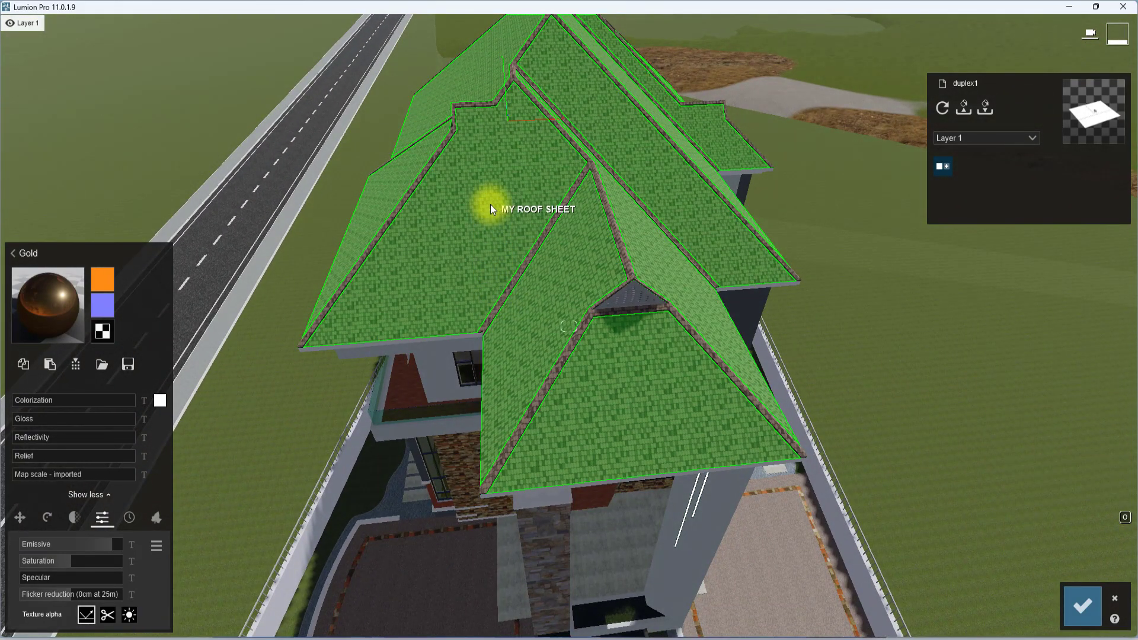
pyautogui.click(490, 204)
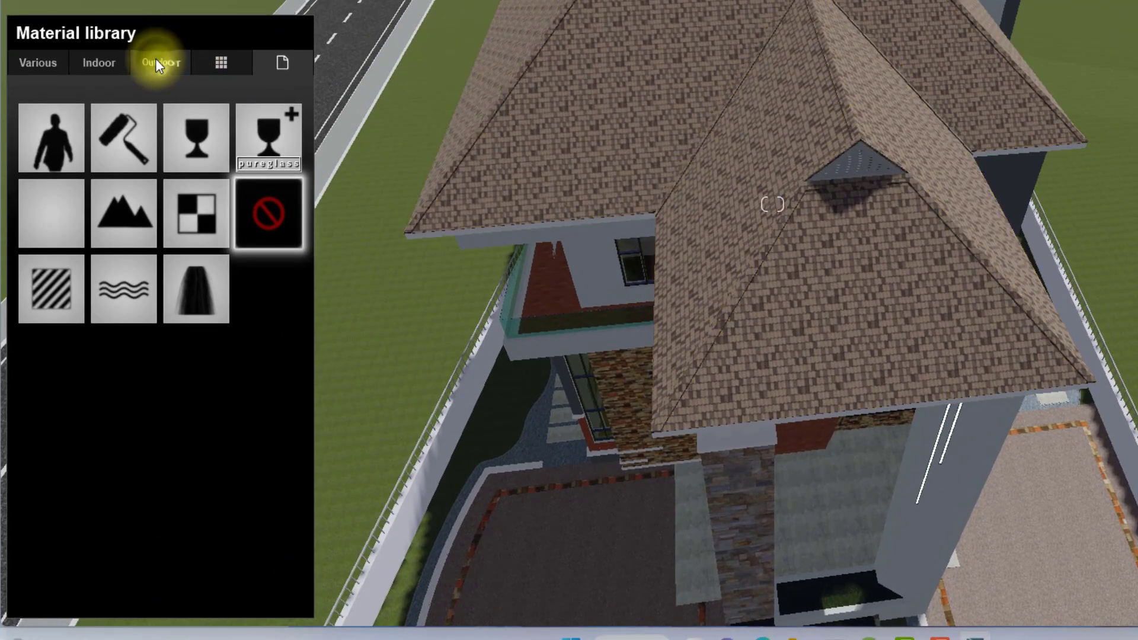
pyautogui.click(156, 68)
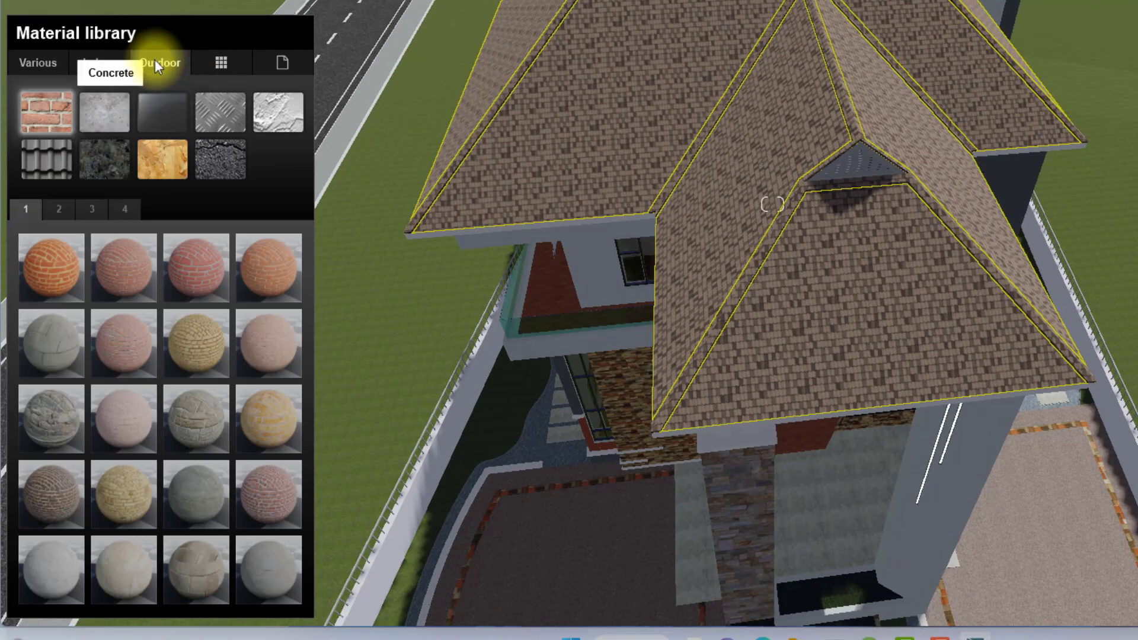
pyautogui.click(44, 156)
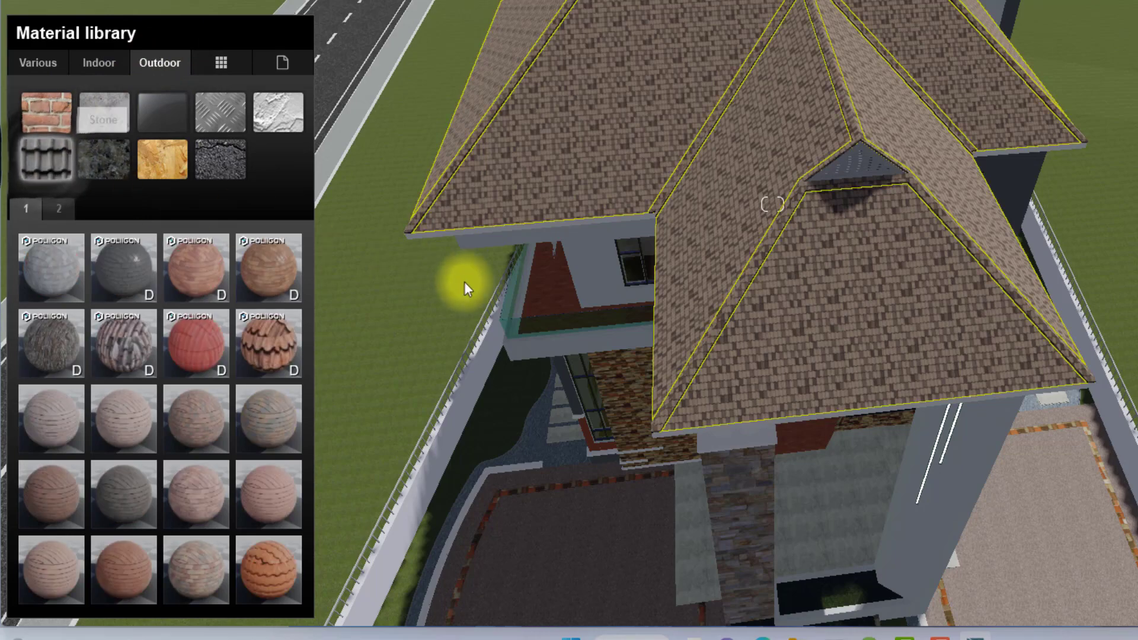
pyautogui.scroll(3, 500, 291)
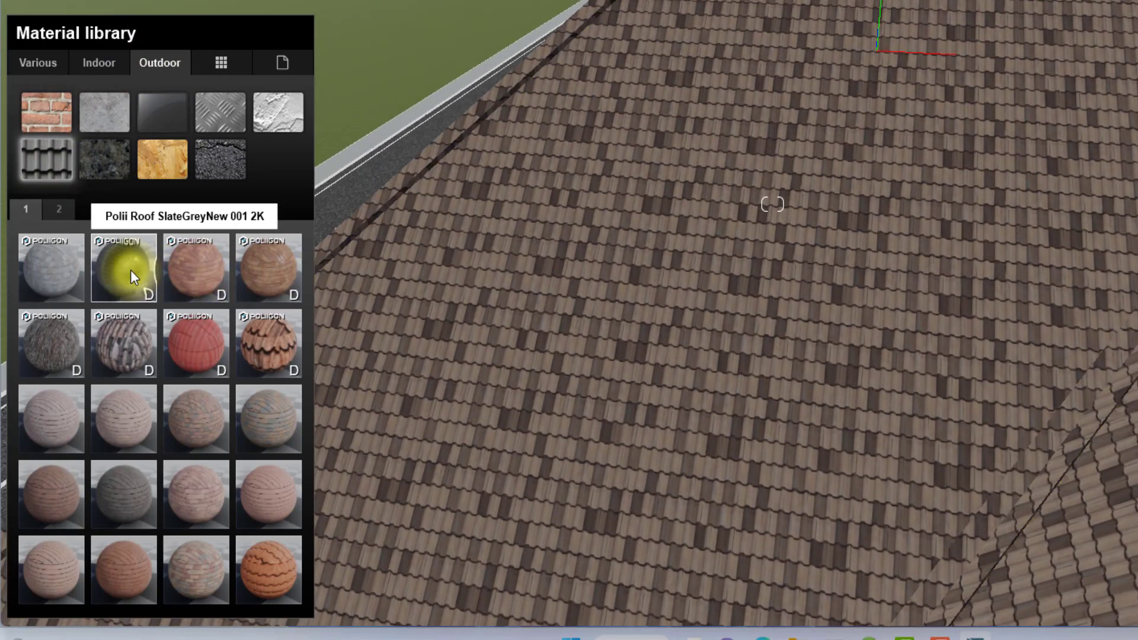
pyautogui.click(130, 269)
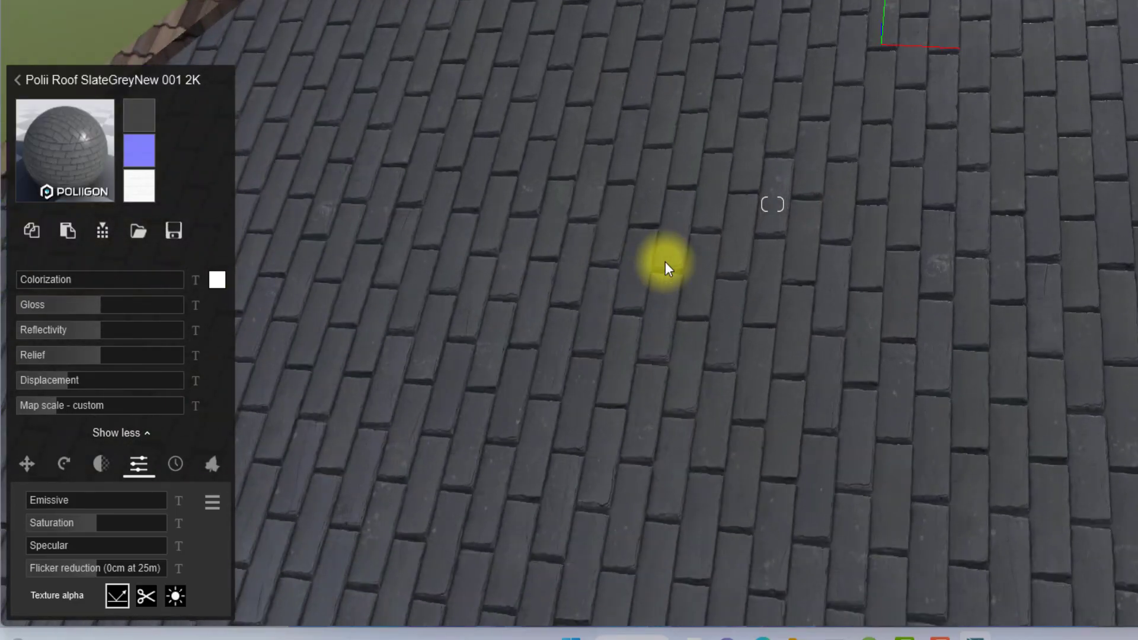
pyautogui.moveTo(665, 262); pyautogui.dragTo(746, 253, button='right')
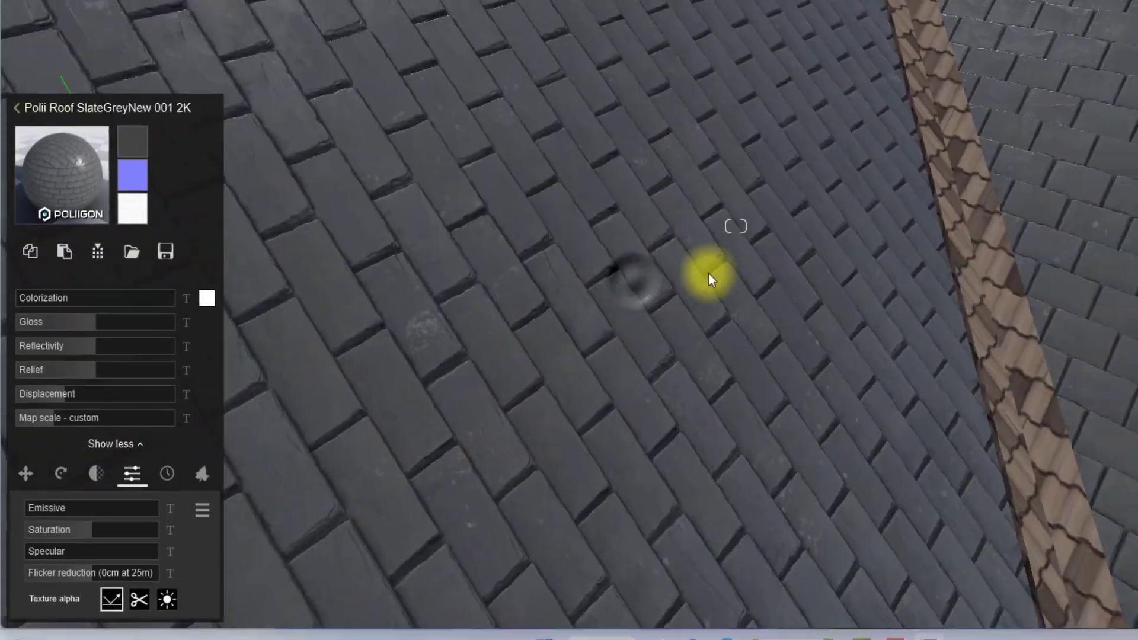
pyautogui.scroll(-5, 697, 273)
pyautogui.moveTo(679, 282); pyautogui.dragTo(703, 309, button='right')
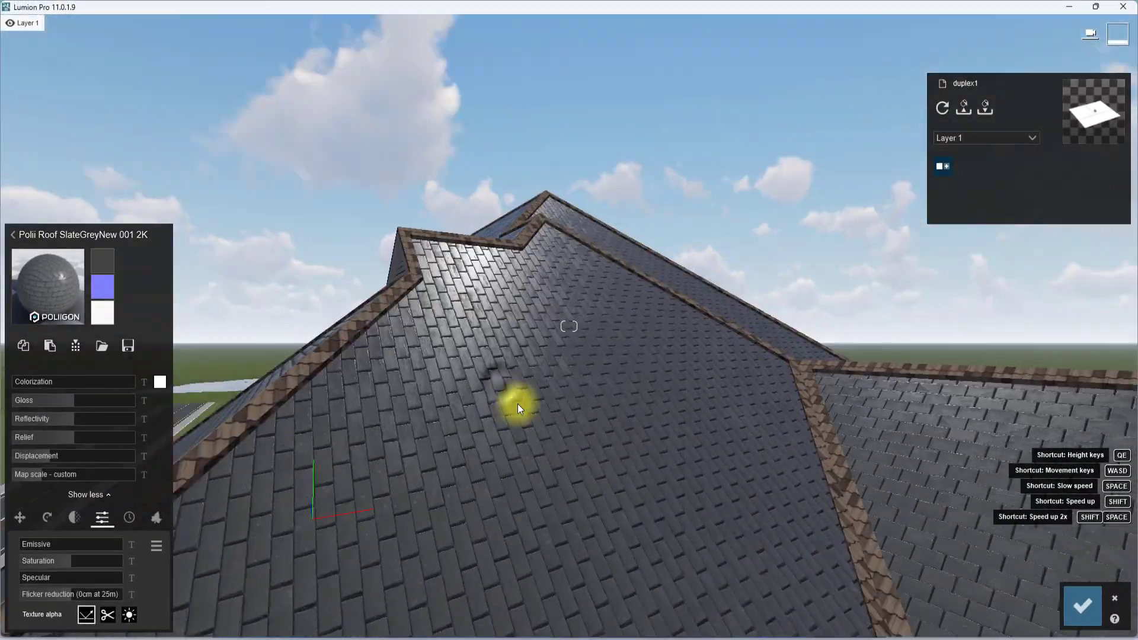
pyautogui.moveTo(518, 404); pyautogui.dragTo(592, 528, button='right')
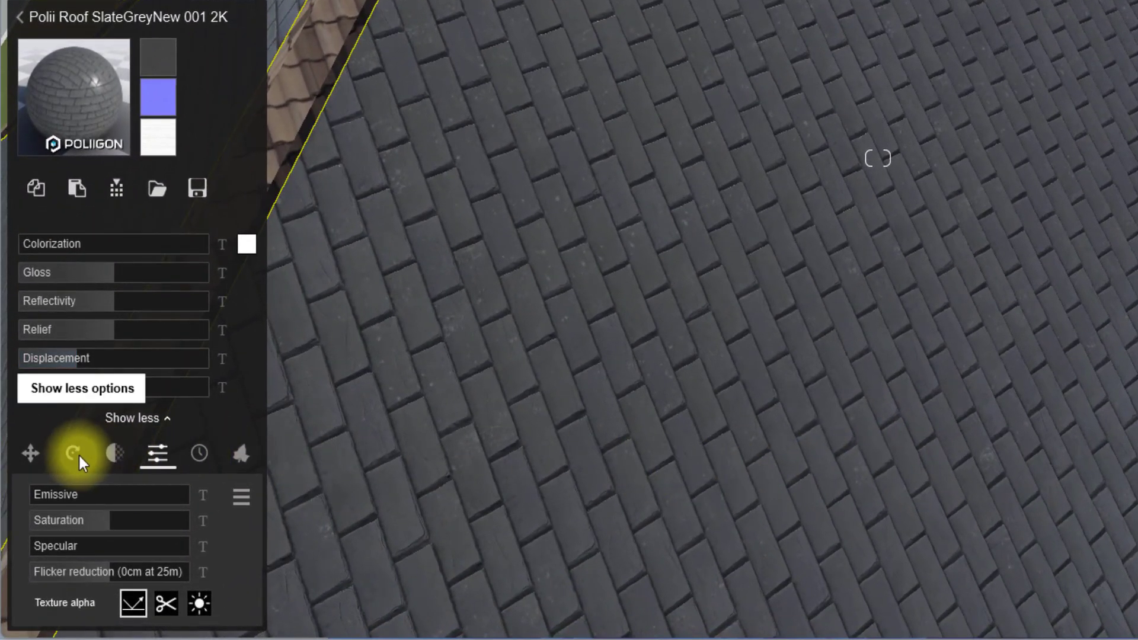
# - Show the roof material's orientation settings and examine the direction of the slate tiles across the roof slopes, near and far
pyautogui.click(75, 455)
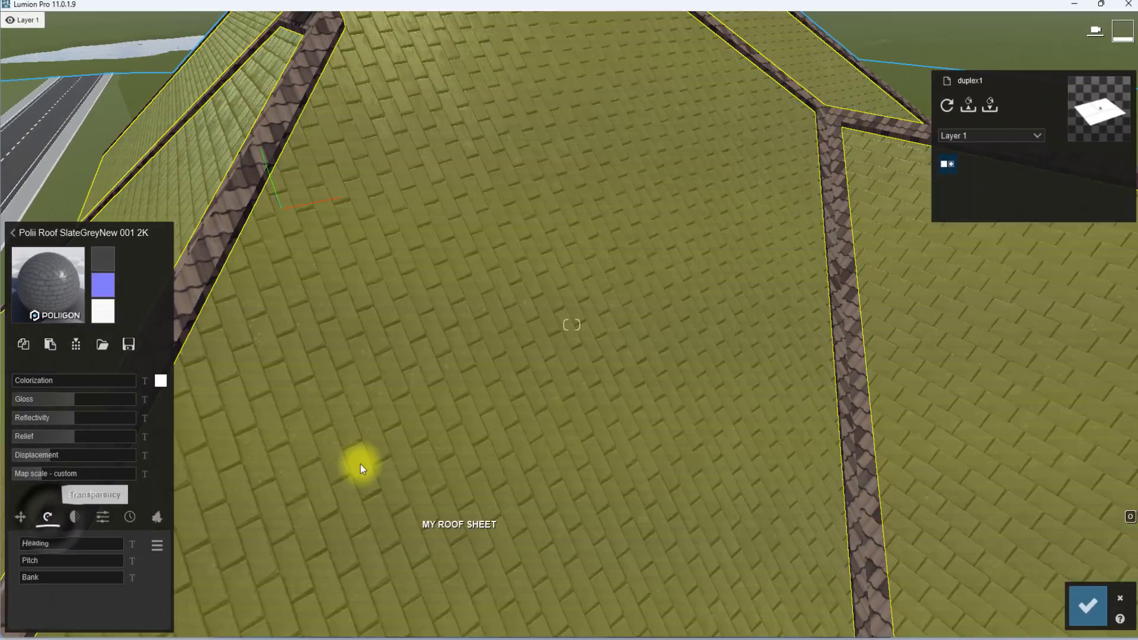
pyautogui.scroll(-4, 893, 334)
pyautogui.moveTo(893, 334); pyautogui.dragTo(831, 342, button='right')
pyautogui.moveTo(621, 416); pyautogui.dragTo(590, 466, button='right')
pyautogui.scroll(-5, 590, 466)
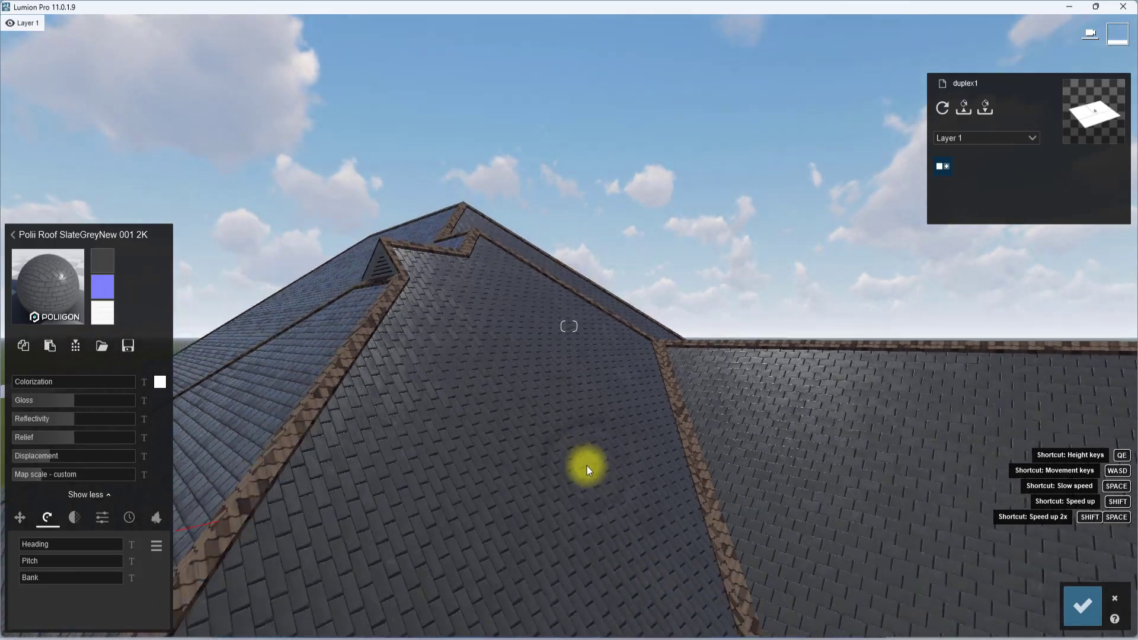
pyautogui.scroll(4, 468, 442)
pyautogui.scroll(-2, 426, 433)
pyautogui.scroll(-3, 425, 434)
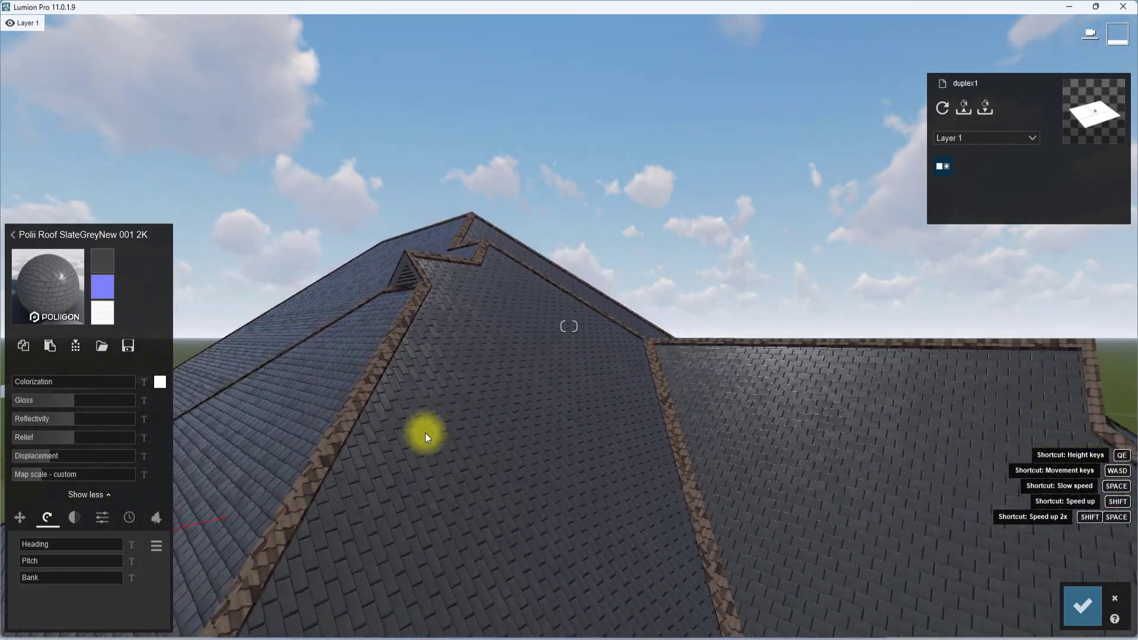
pyautogui.moveTo(528, 422); pyautogui.dragTo(527, 423, button='right')
pyautogui.scroll(3, 526, 423)
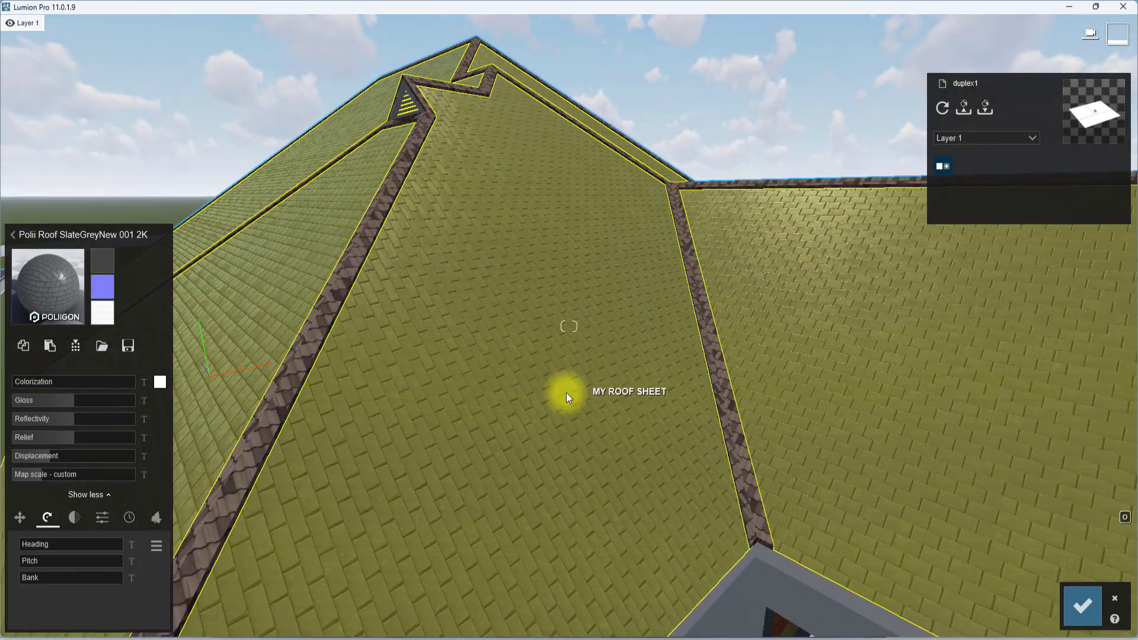
pyautogui.scroll(-3, 565, 393)
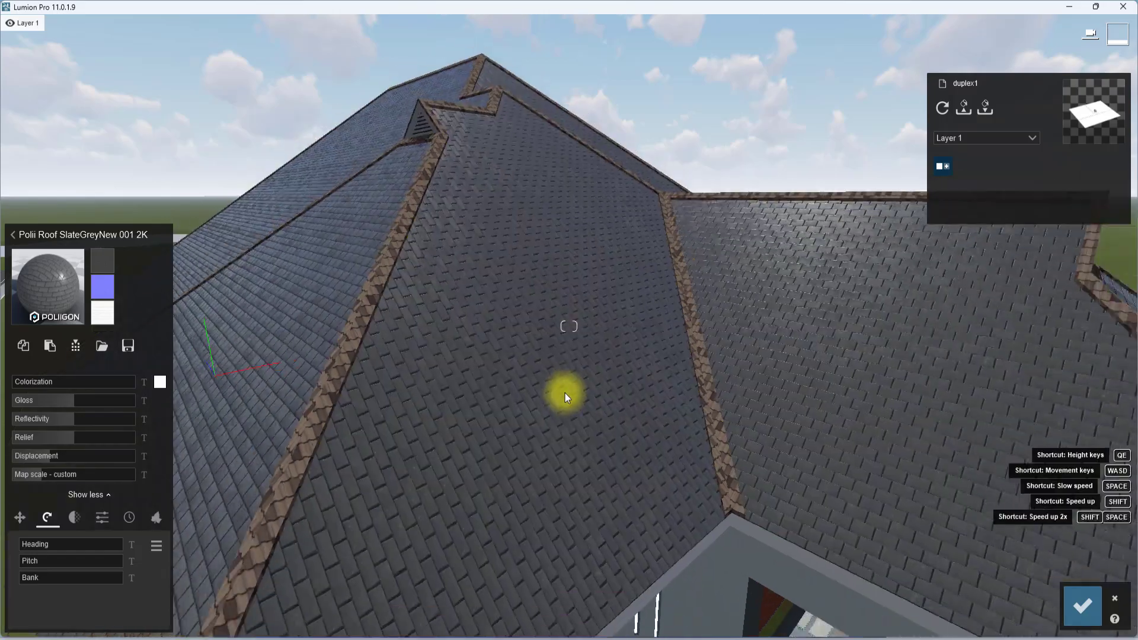
pyautogui.moveTo(564, 393); pyautogui.dragTo(466, 371, button='right')
pyautogui.scroll(3, 398, 386)
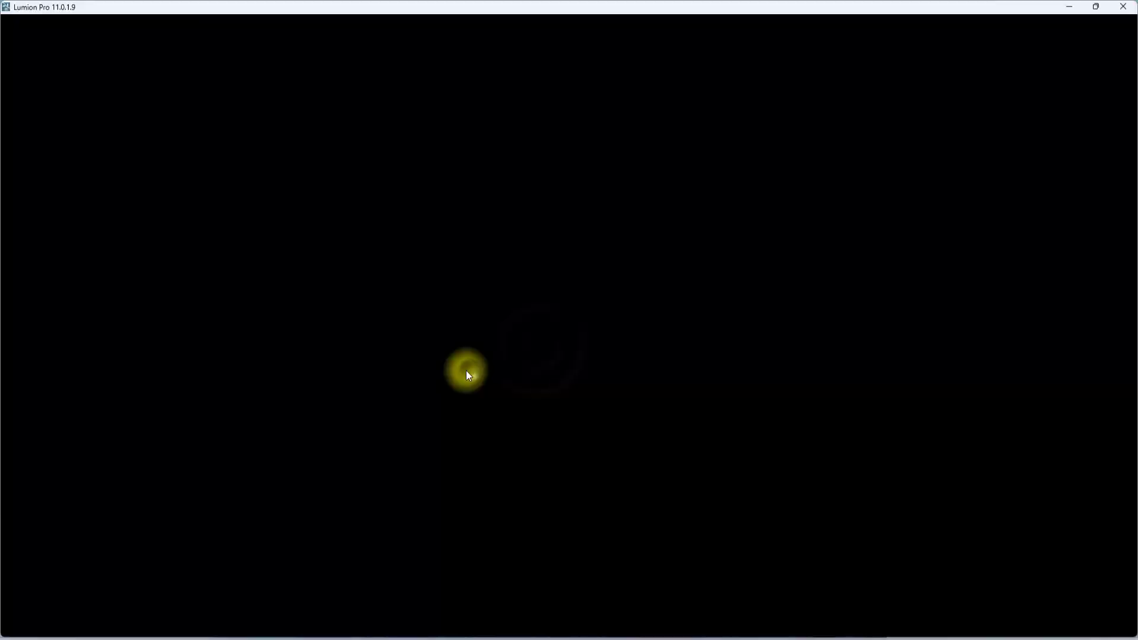
pyautogui.scroll(-3, 466, 372)
pyautogui.scroll(-2, 466, 371)
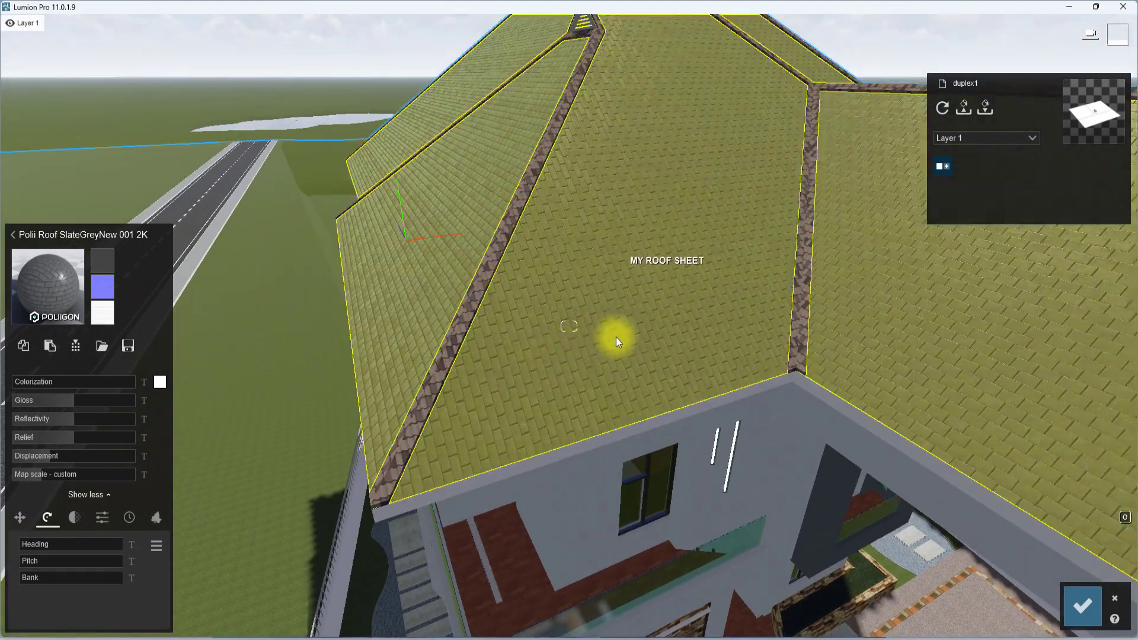
pyautogui.moveTo(642, 332); pyautogui.dragTo(640, 331, button='right')
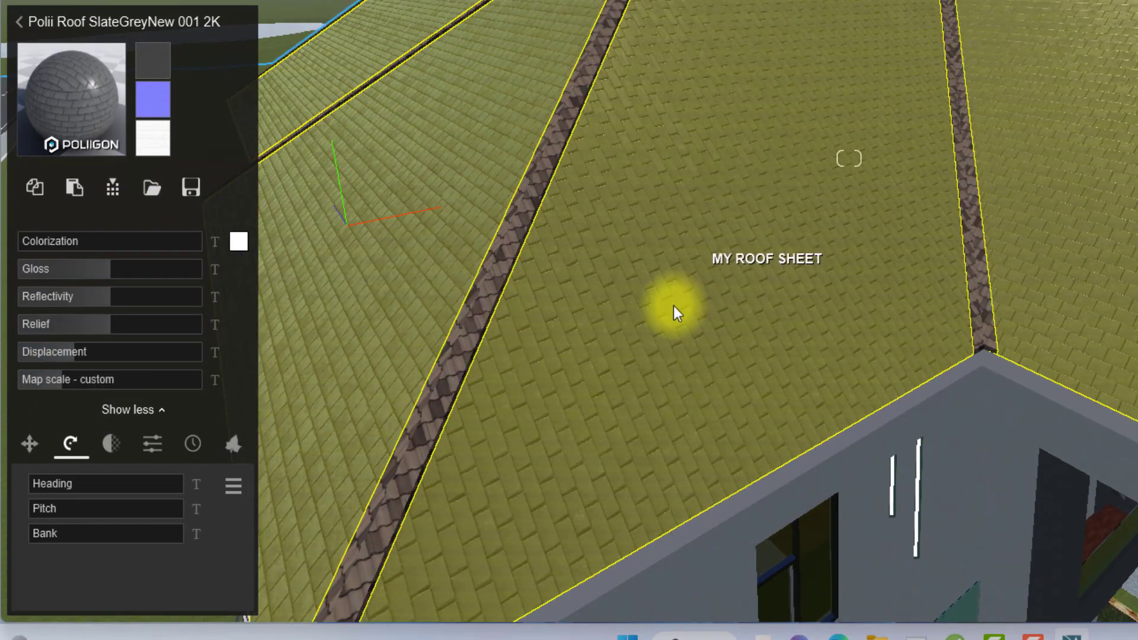
pyautogui.scroll(2, 674, 306)
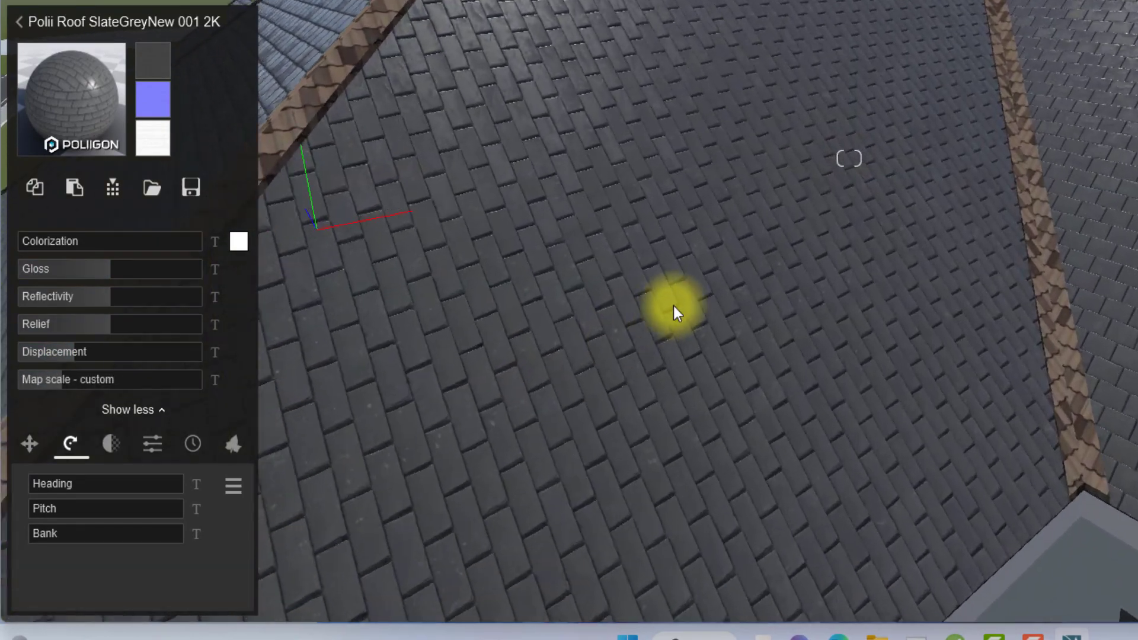
pyautogui.scroll(-5, 673, 306)
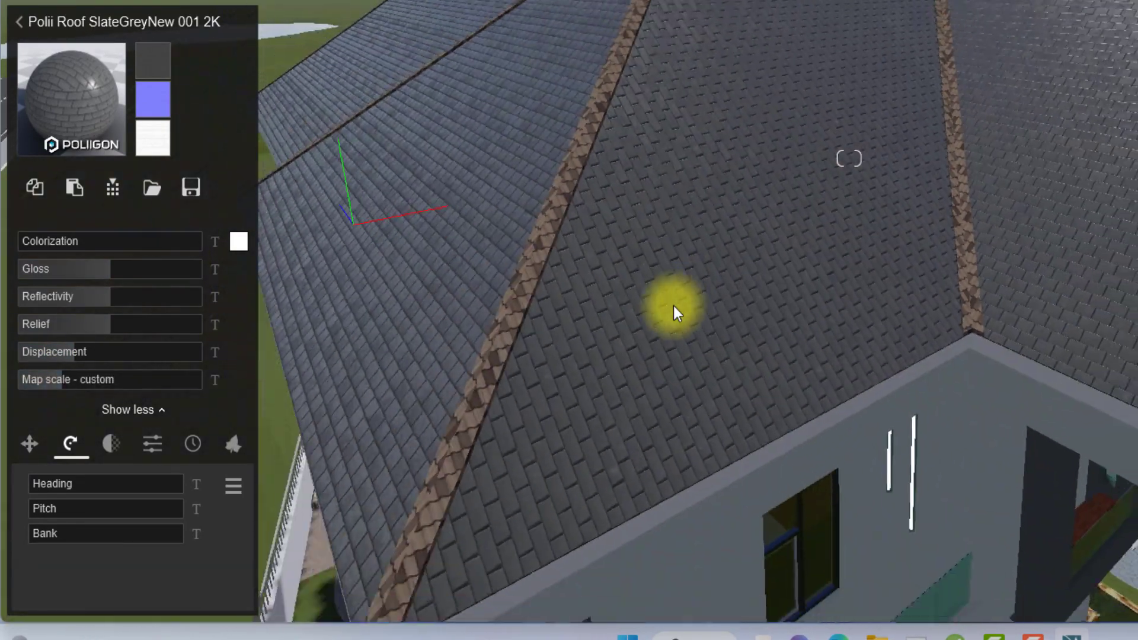
pyautogui.scroll(5, 674, 306)
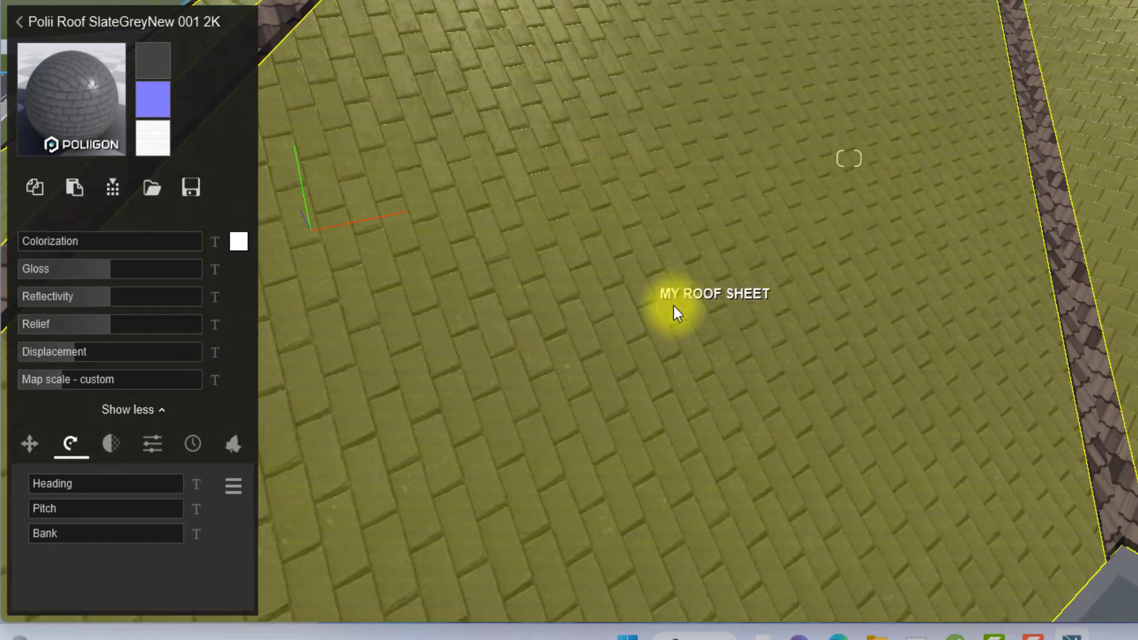
pyautogui.scroll(-2, 673, 306)
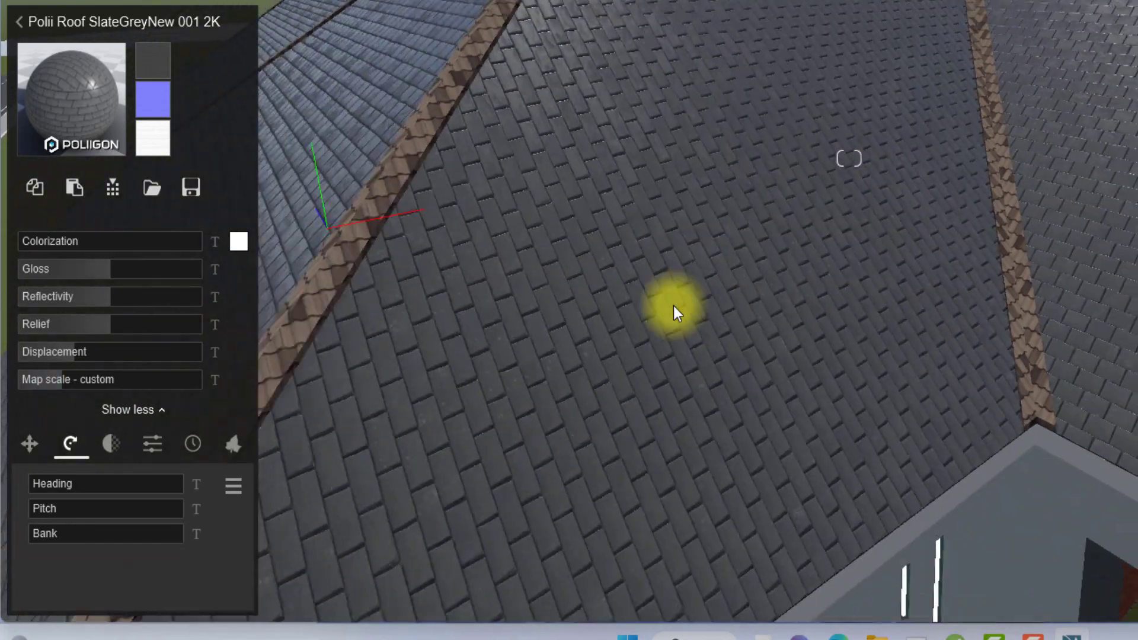
pyautogui.scroll(-3, 674, 306)
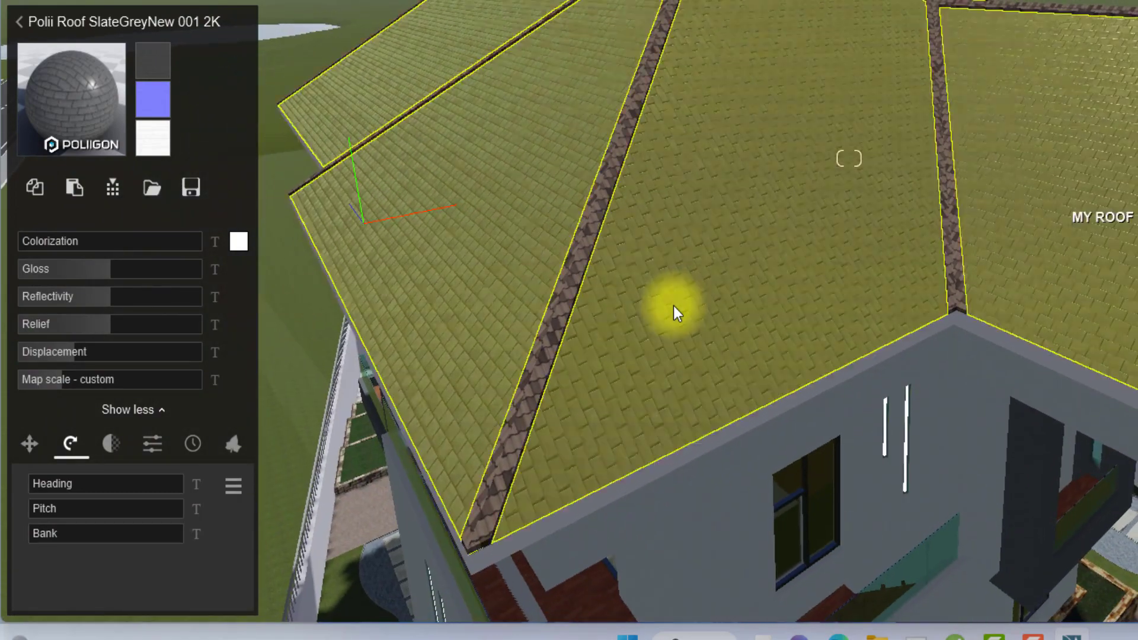
pyautogui.scroll(3, 688, 301)
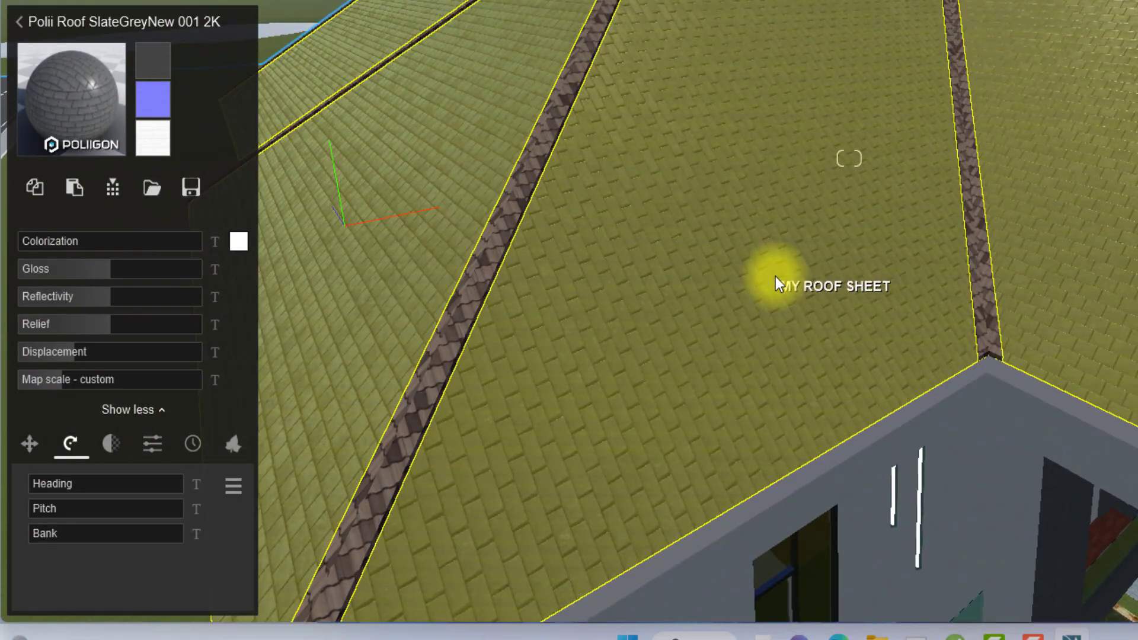
pyautogui.scroll(-2, 775, 277)
pyautogui.scroll(-2, 776, 276)
pyautogui.scroll(4, 776, 276)
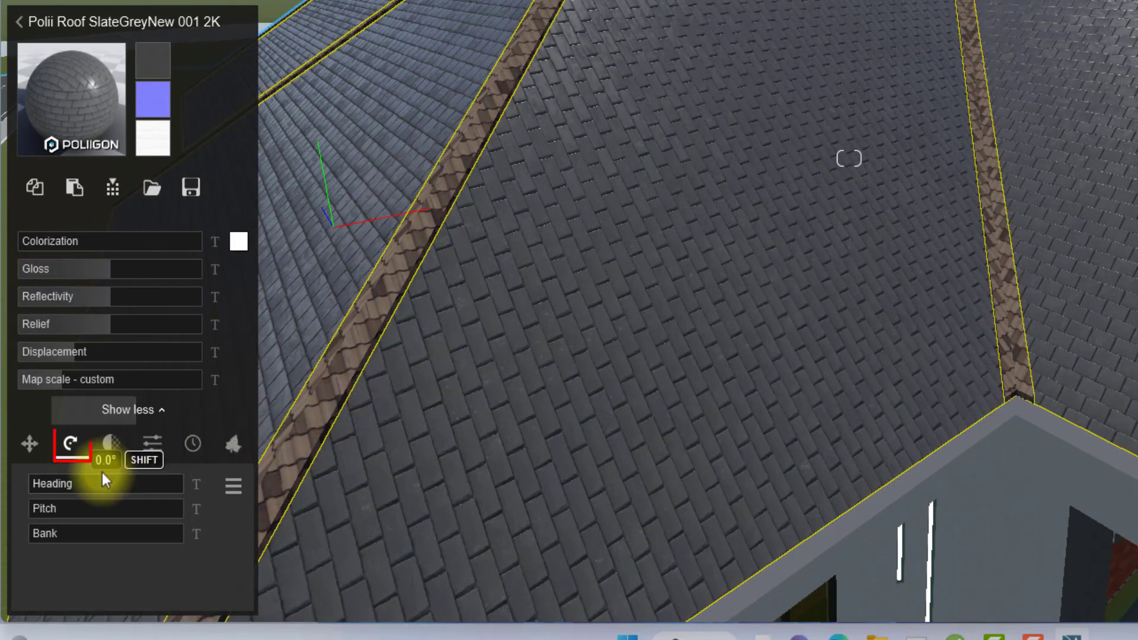
# - Rotate the roof slate's heading so the tile courses run parallel to the eaves, and save the material changes
pyautogui.moveTo(62, 485); pyautogui.dragTo(65, 485)
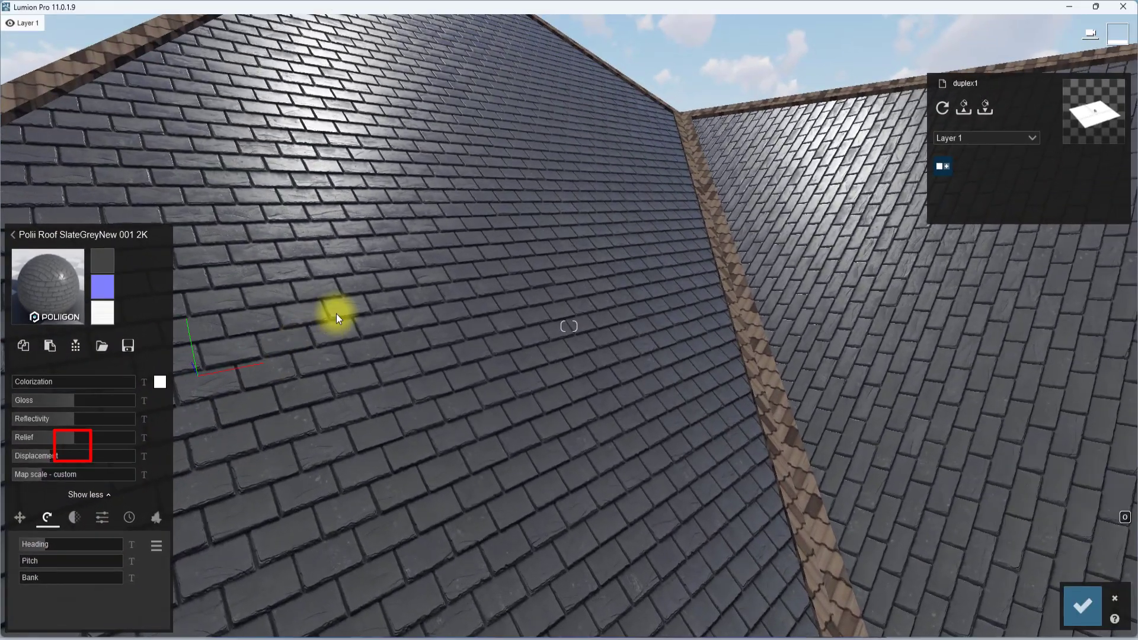
pyautogui.moveTo(336, 314); pyautogui.dragTo(265, 348, button='right')
pyautogui.moveTo(594, 387); pyautogui.dragTo(600, 340, button='right')
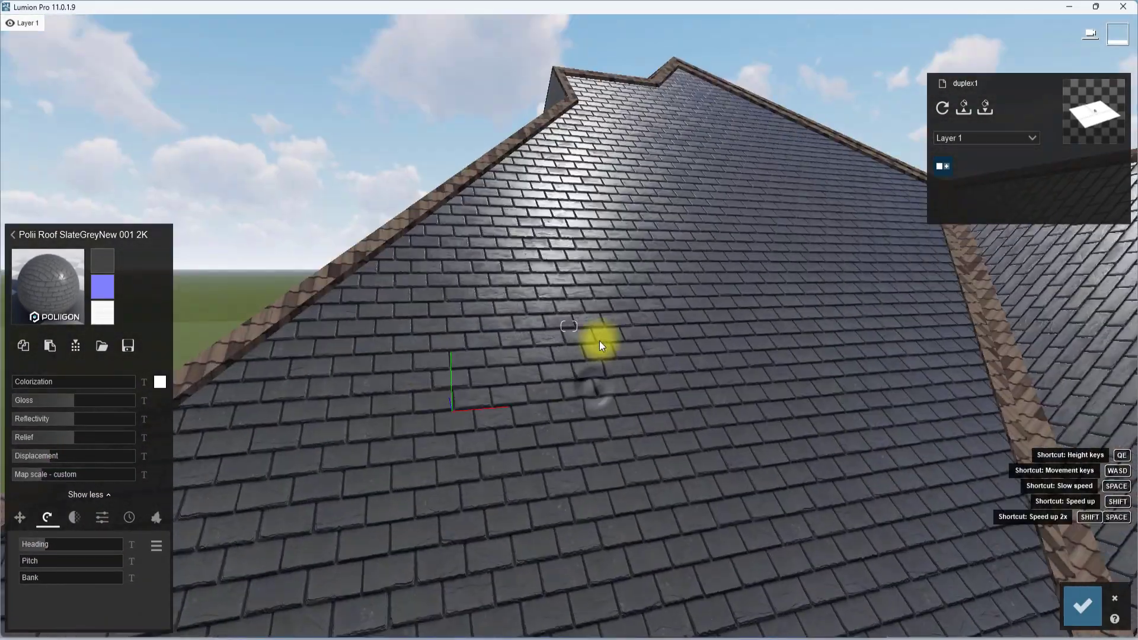
pyautogui.scroll(-5, 600, 341)
pyautogui.scroll(-3, 578, 446)
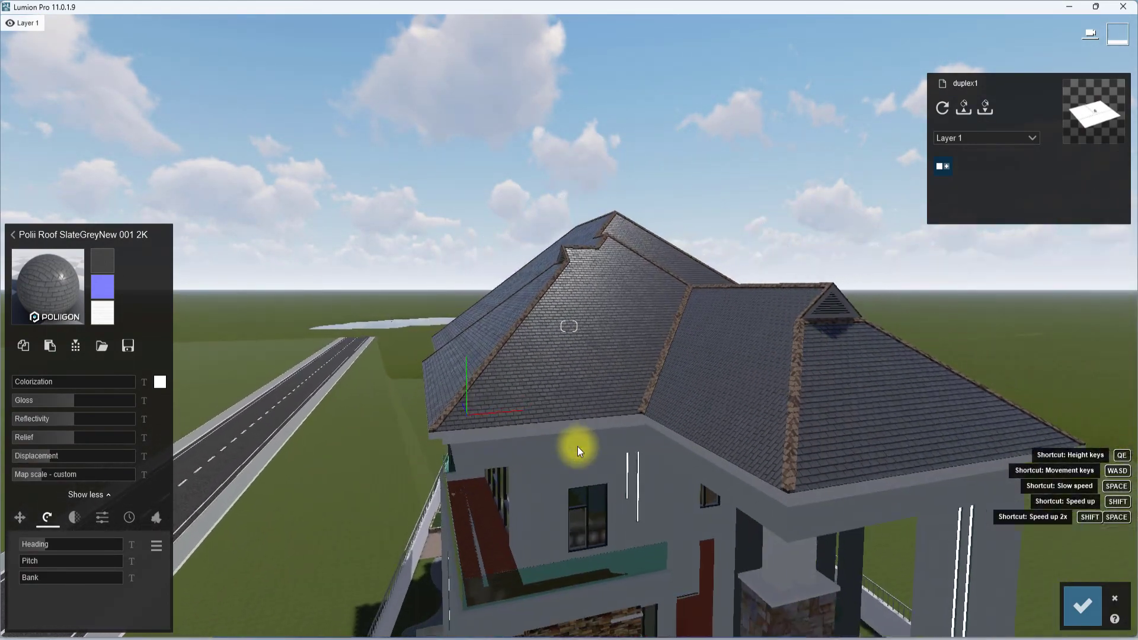
pyautogui.scroll(2, 580, 451)
pyautogui.scroll(6, 579, 452)
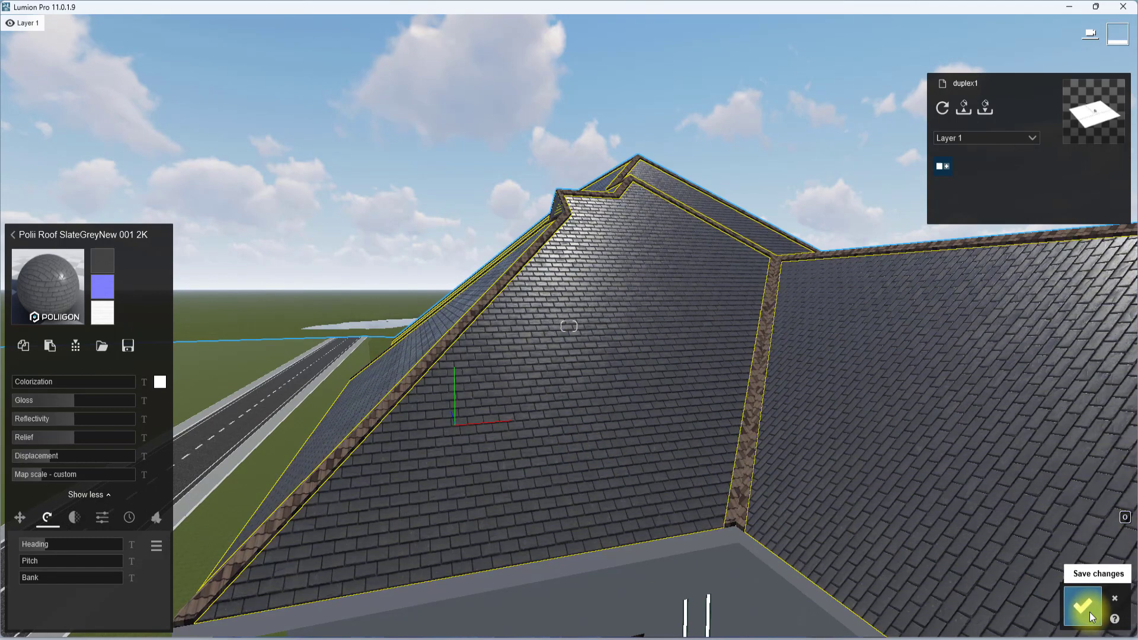
pyautogui.click(1088, 609)
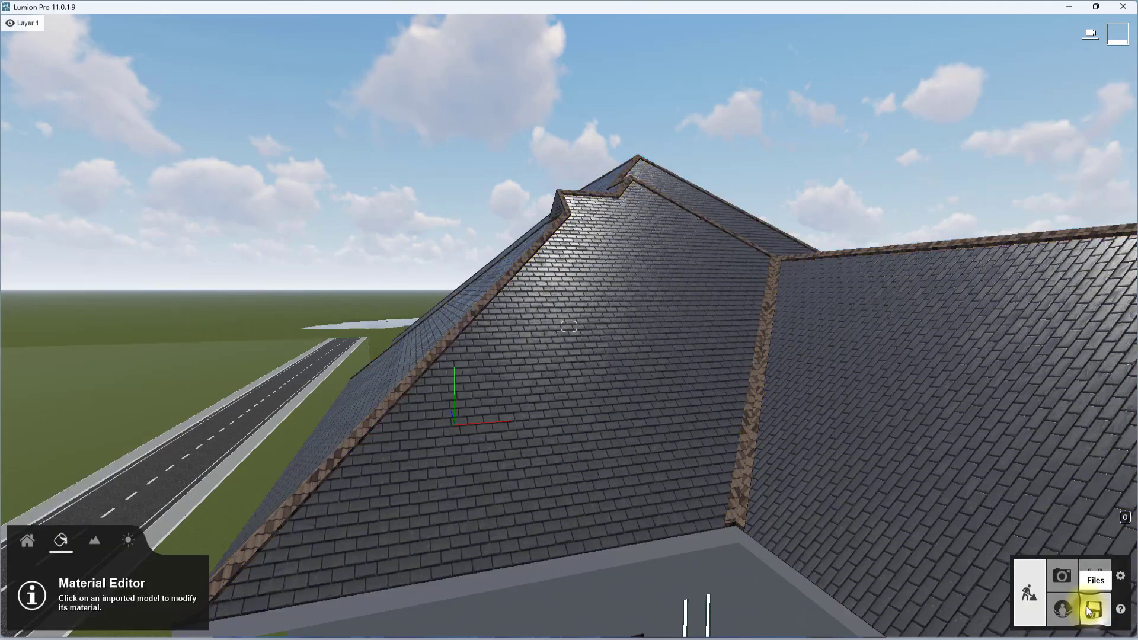
# - Restore the camera of photo 1 in photo mode, return to build mode and examine the house and its roof
pyautogui.click(1071, 579)
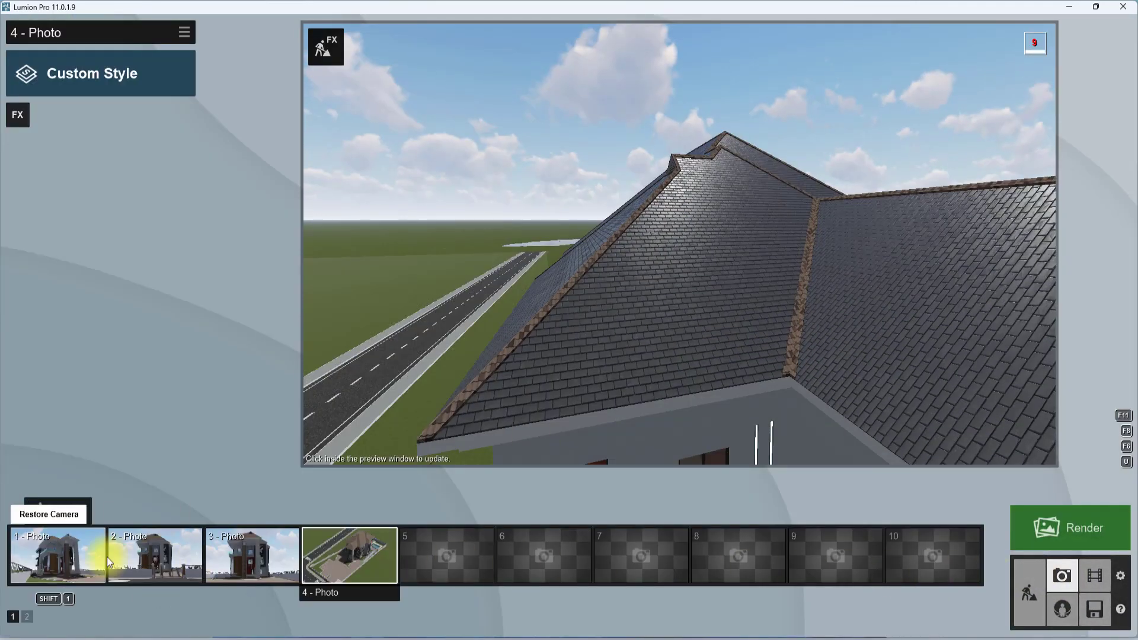
pyautogui.click(87, 556)
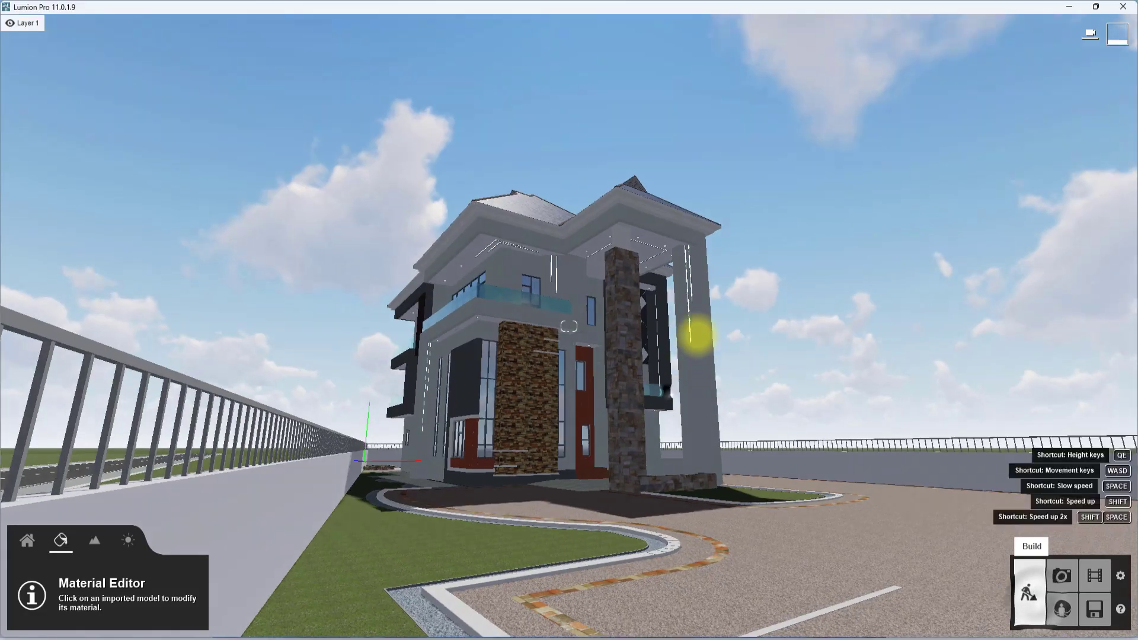
pyautogui.moveTo(666, 389); pyautogui.dragTo(523, 377, button='right')
pyautogui.press('w')
pyautogui.press('s')
pyautogui.press('w')
pyautogui.scroll(-5, 522, 376)
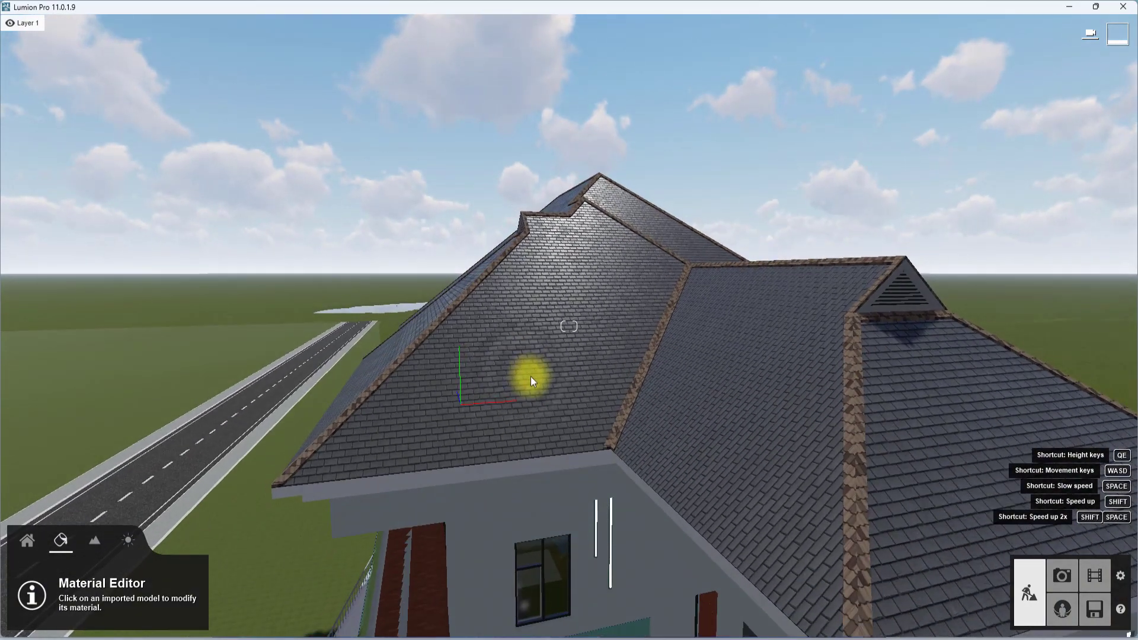
# - Raise the roof slate's relief close to maximum, lower its reflectivity and gloss, and save the material changes
pyautogui.click(539, 376)
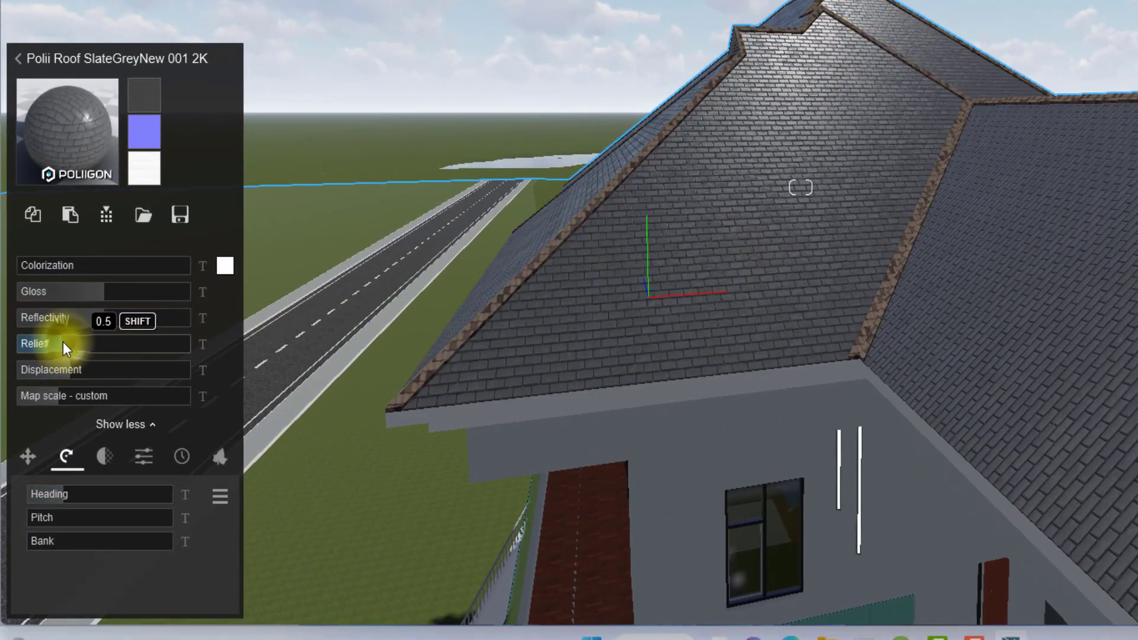
pyautogui.moveTo(63, 342); pyautogui.dragTo(157, 337)
pyautogui.moveTo(62, 319); pyautogui.dragTo(54, 290)
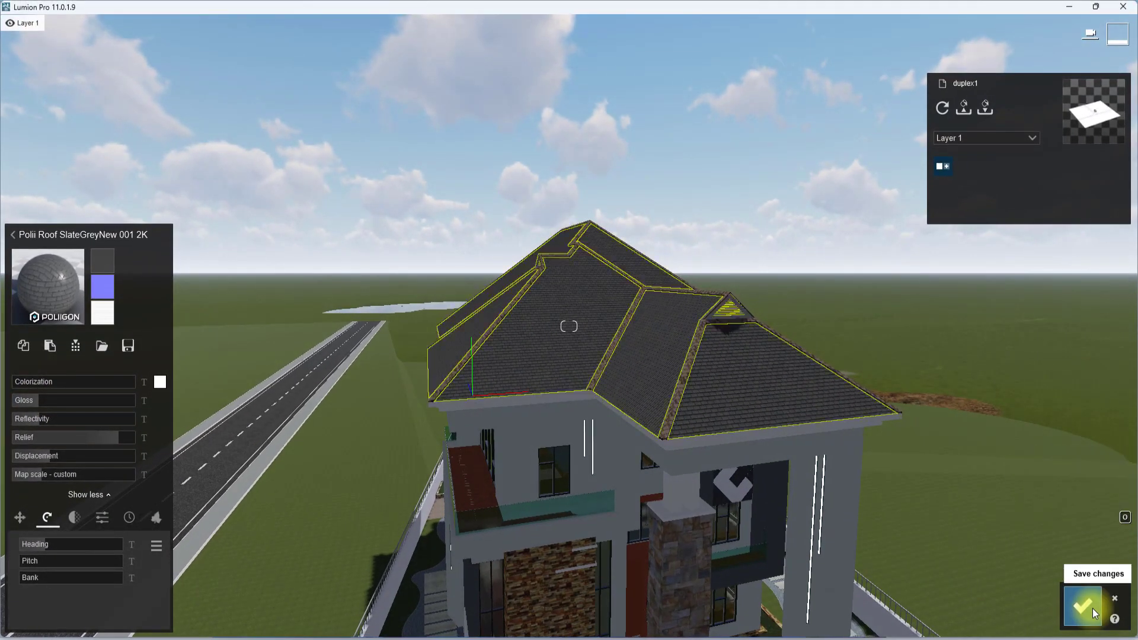
pyautogui.click(1093, 608)
# - Examine the adjusted roof and the front facade from several distances and heights
pyautogui.scroll(-3, 606, 365)
pyautogui.moveTo(484, 300); pyautogui.dragTo(503, 255, button='right')
pyautogui.scroll(4, 509, 318)
pyautogui.scroll(-3, 462, 323)
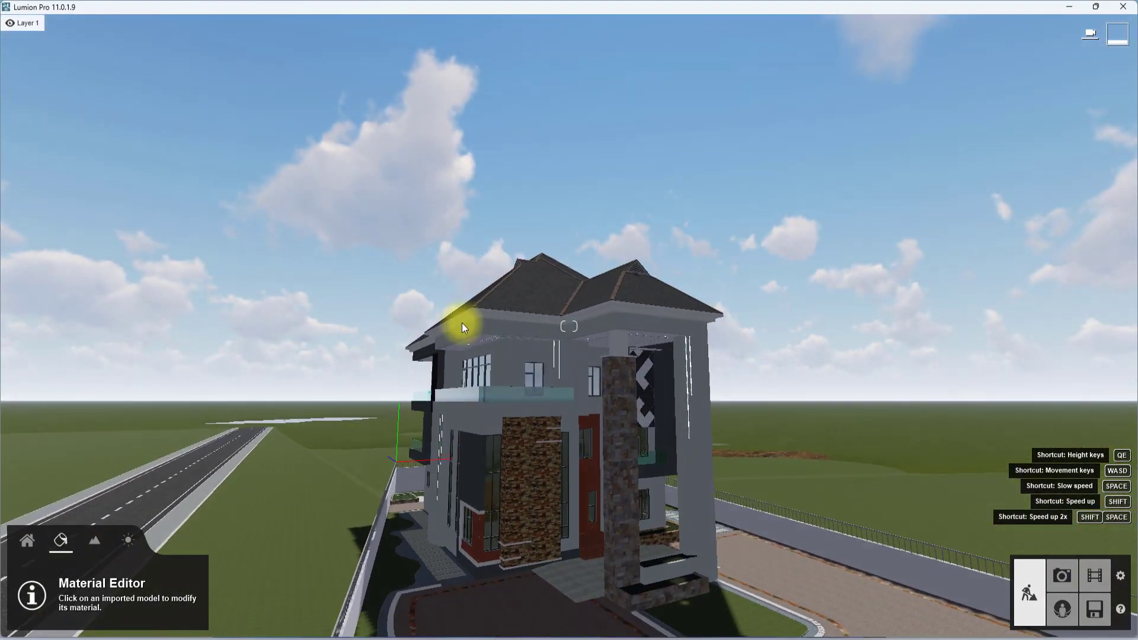
pyautogui.scroll(5, 524, 336)
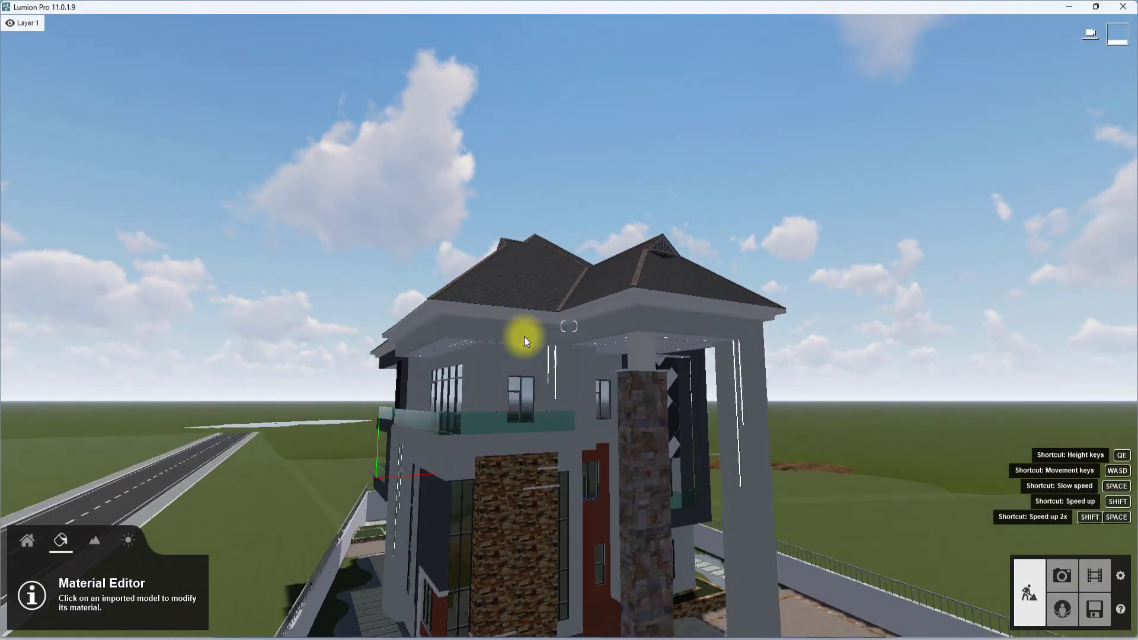
pyautogui.scroll(-3, 521, 354)
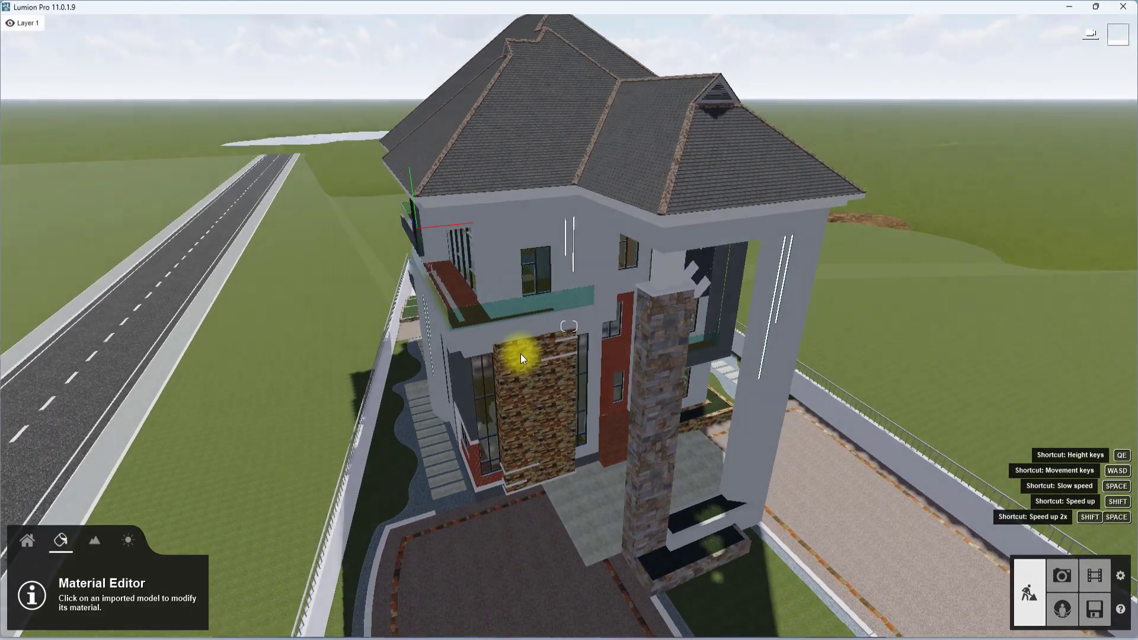